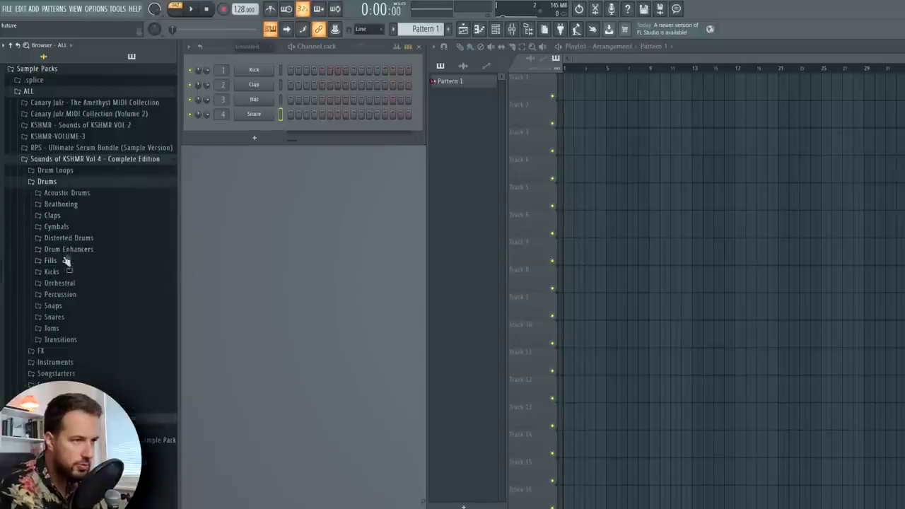
# Step: Load KSHMR Punchy Kick 11 (F) into the Kick channel, fill every 4 steps with hits, and play the pattern
pyautogui.click(52, 272)
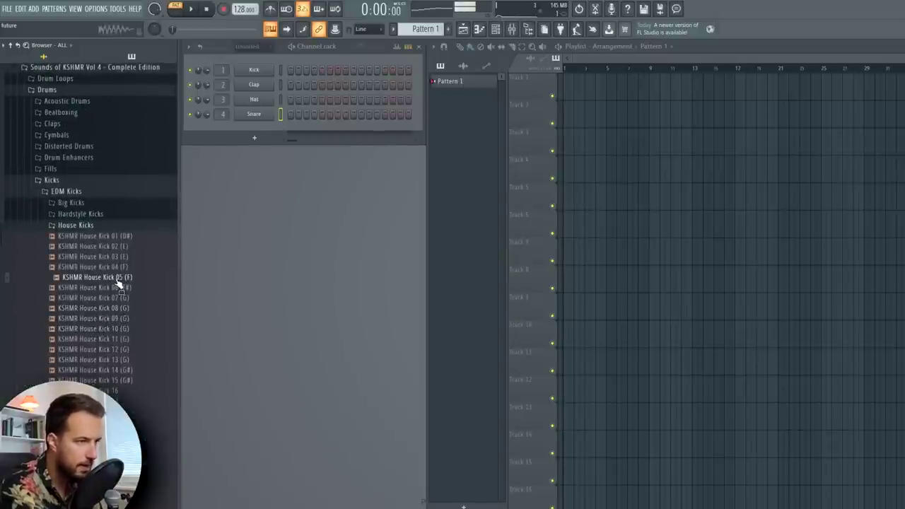
pyautogui.moveTo(118, 350); pyautogui.dragTo(261, 71)
pyautogui.rightClick(269, 70)
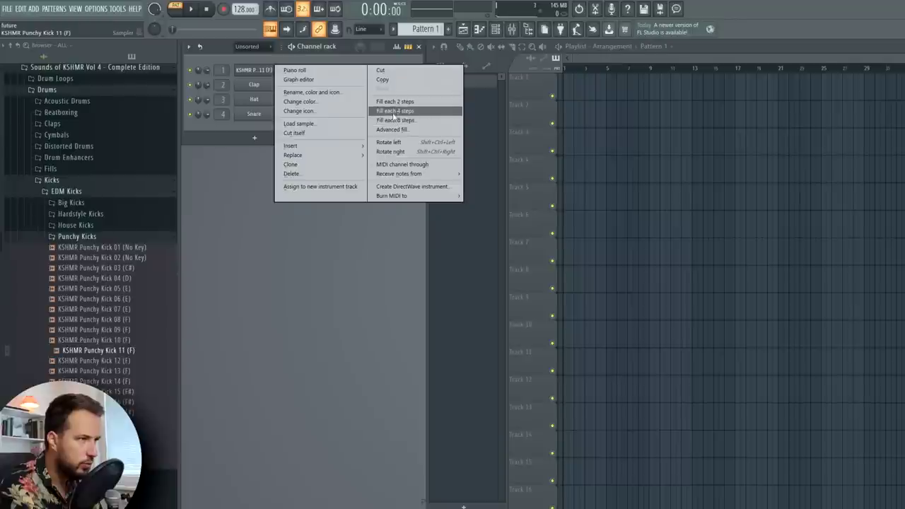
pyautogui.click(397, 109)
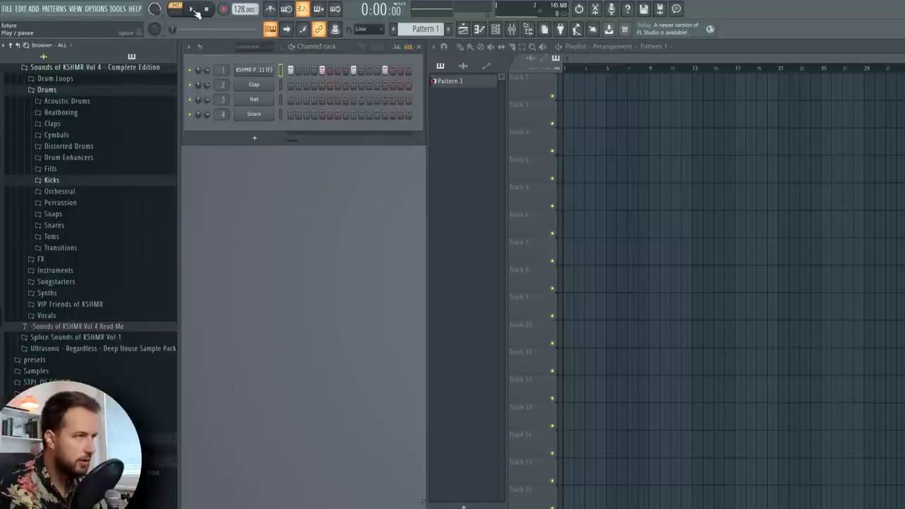
pyautogui.click(195, 10)
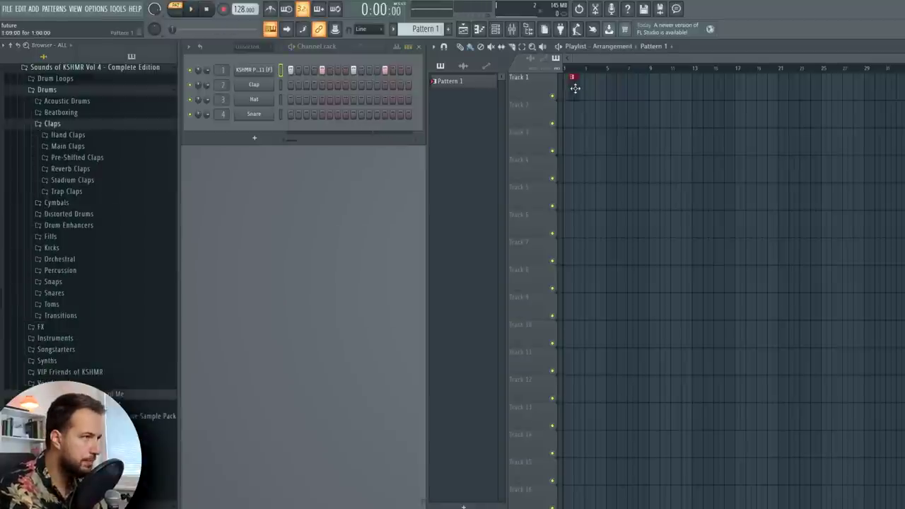
# Step: Place Pattern 1 on Track 1 from bar 1 and repeat it to cover the first four bars
pyautogui.click(573, 87)
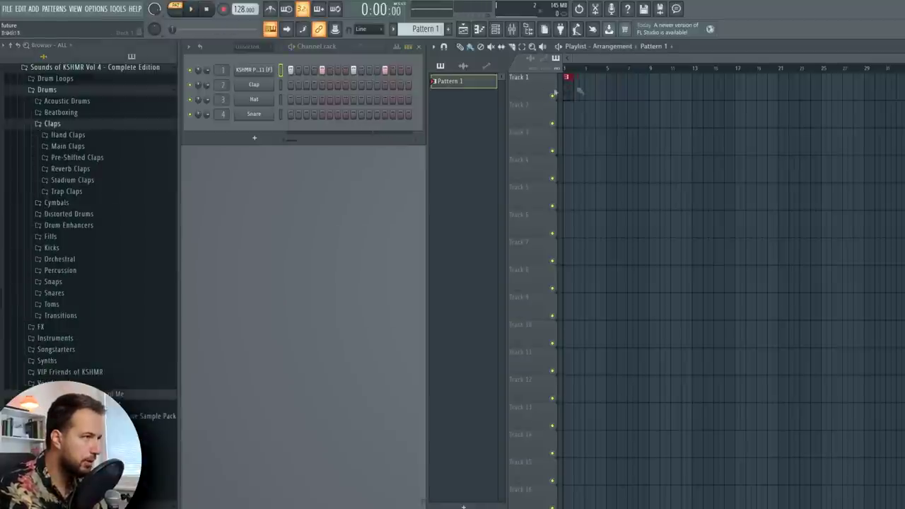
pyautogui.hotkey('ctrl', 'b')
pyautogui.hotkey('ctrl', 'b')
pyautogui.hotkey('ctrl', 'b')
pyautogui.hotkey('ctrl', 'b')
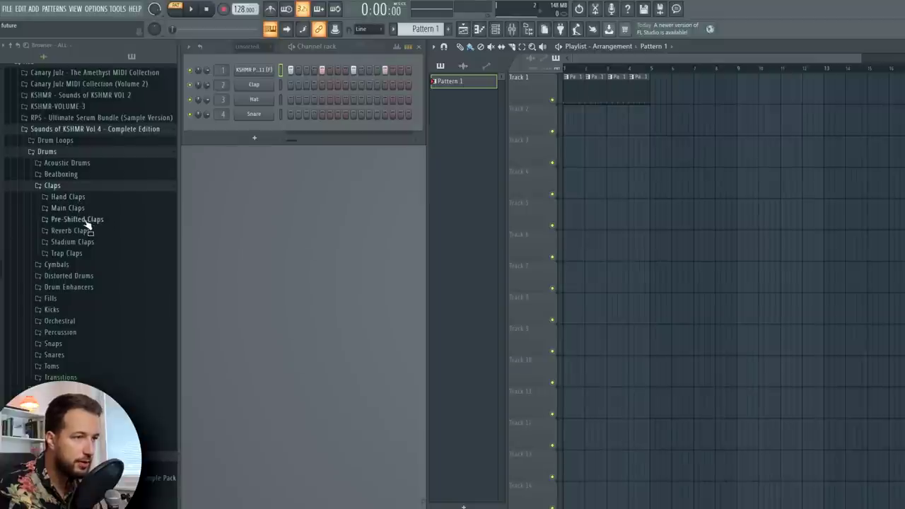
# Step: Audition several Pre-Shifted Claps and place KSHMR Pre-Shifted Clap 01 - Clean on Track 2 in bar 1
pyautogui.click(78, 219)
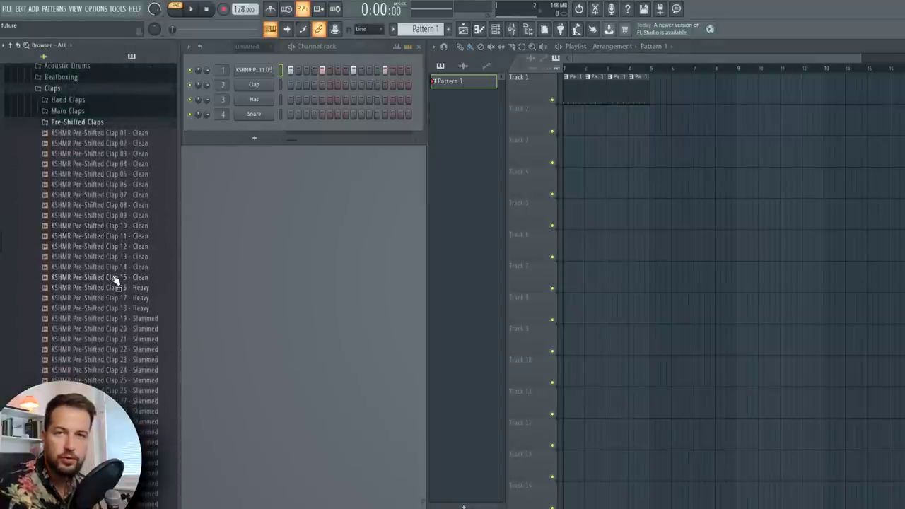
pyautogui.click(111, 256)
pyautogui.click(121, 186)
pyautogui.click(120, 207)
pyautogui.click(120, 187)
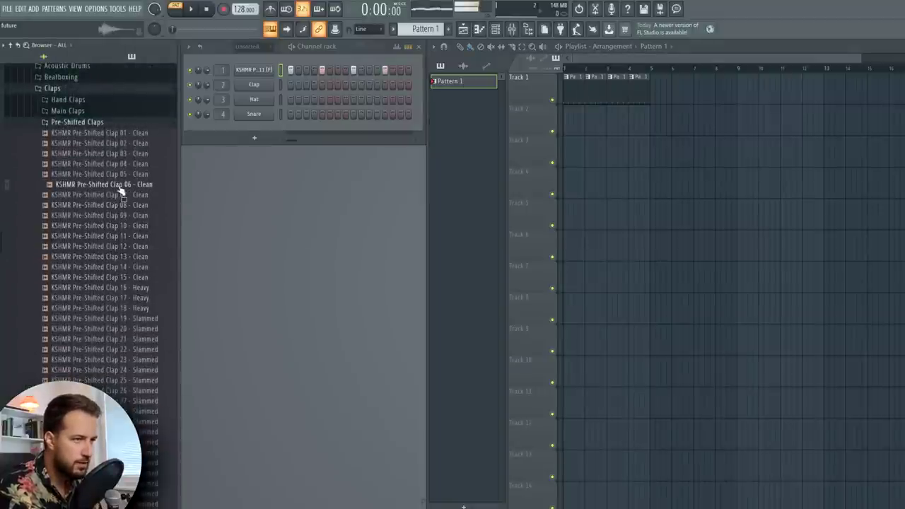
pyautogui.moveTo(99, 133); pyautogui.dragTo(591, 120)
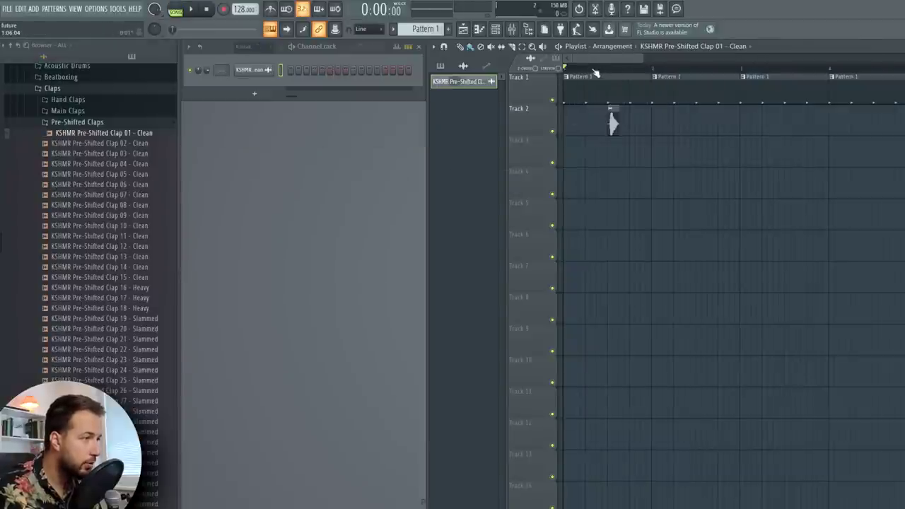
# Step: Nudge the clap early so its transient lines up with the kick, and move it to beat 2 of bar 1
pyautogui.moveTo(612, 124); pyautogui.dragTo(657, 125)
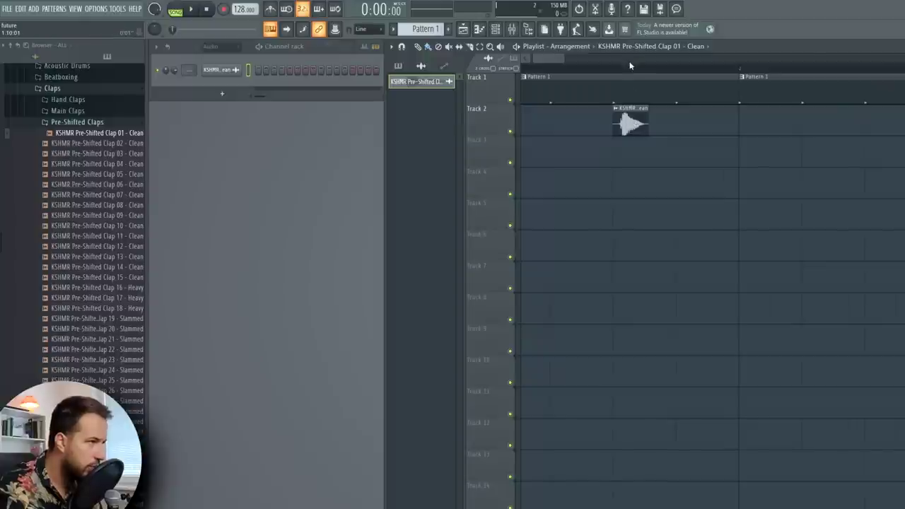
pyautogui.moveTo(630, 66); pyautogui.dragTo(619, 77)
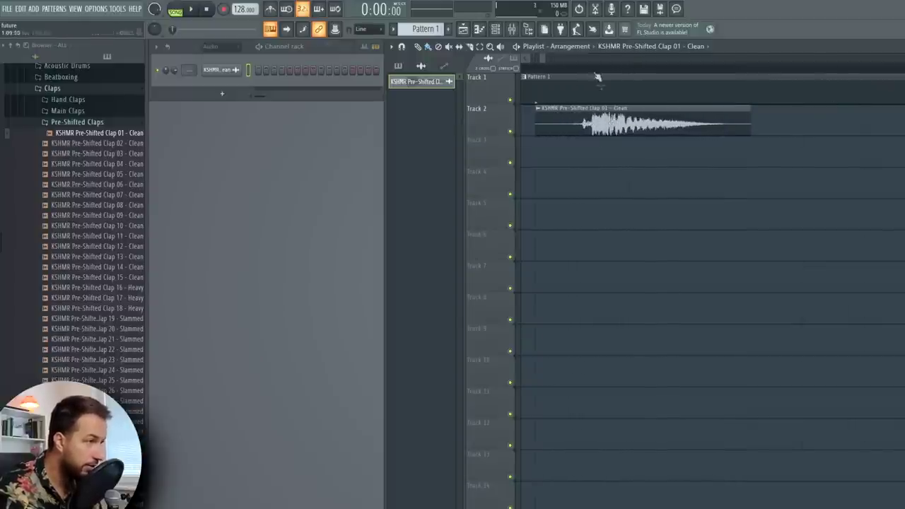
pyautogui.moveTo(631, 117); pyautogui.dragTo(719, 122)
pyautogui.scroll(-8, 609, 72)
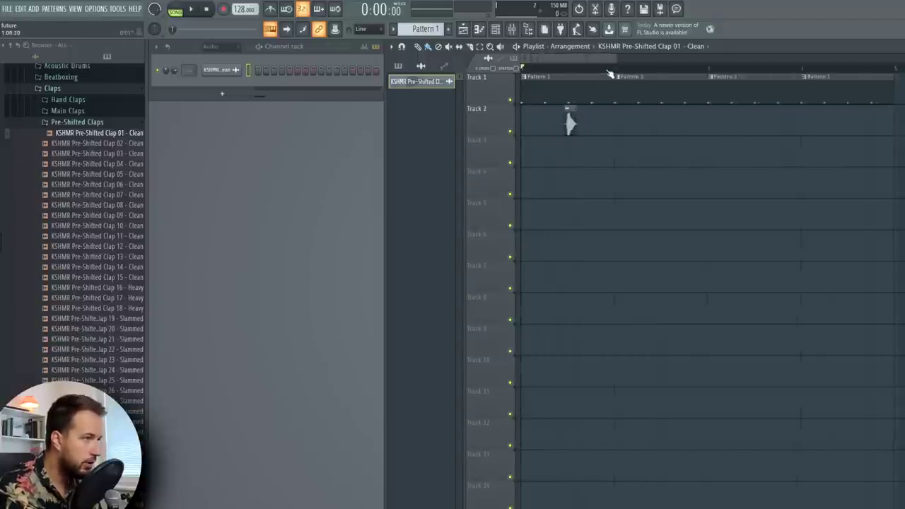
pyautogui.moveTo(571, 122); pyautogui.dragTo(547, 122)
pyautogui.click(541, 71)
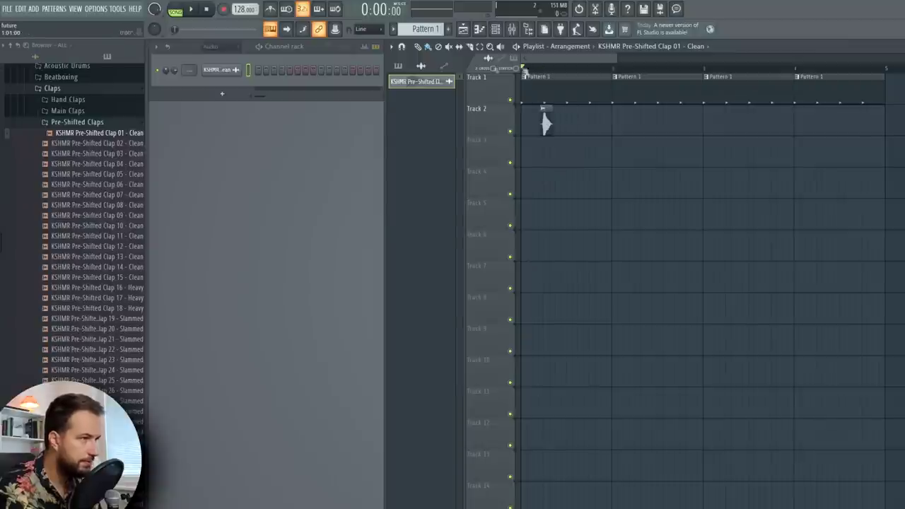
# Step: Set the clap channel's volume to 44% while checking it against the kick in playback
pyautogui.press('space')
pyautogui.press('space')
pyautogui.click(221, 70)
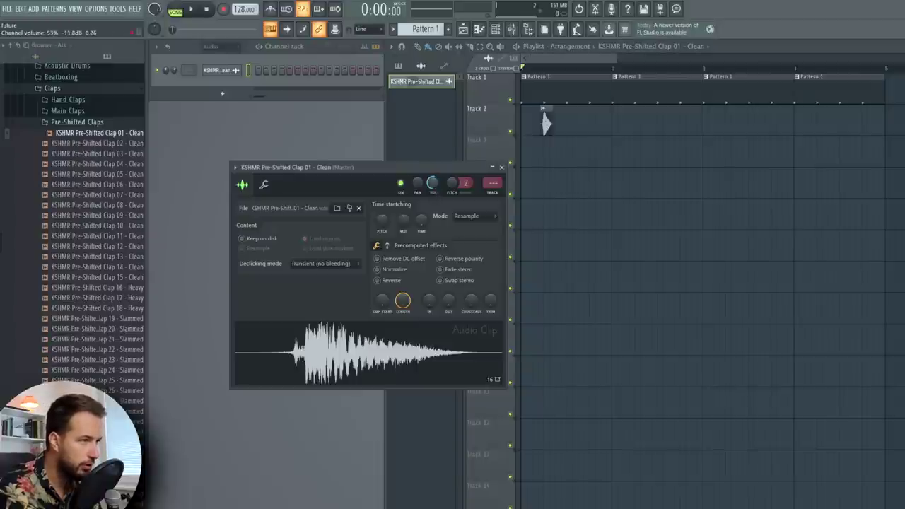
pyautogui.press('space')
pyautogui.click(501, 168)
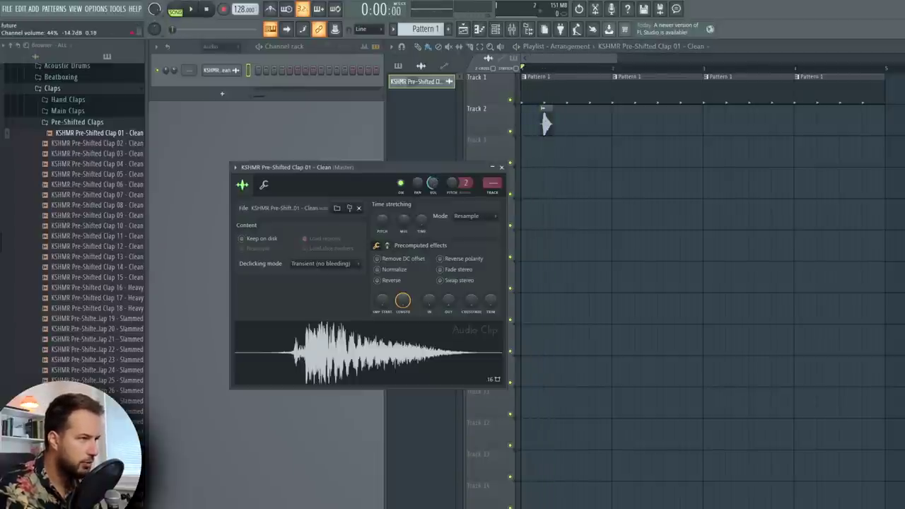
pyautogui.click(502, 168)
pyautogui.press('space')
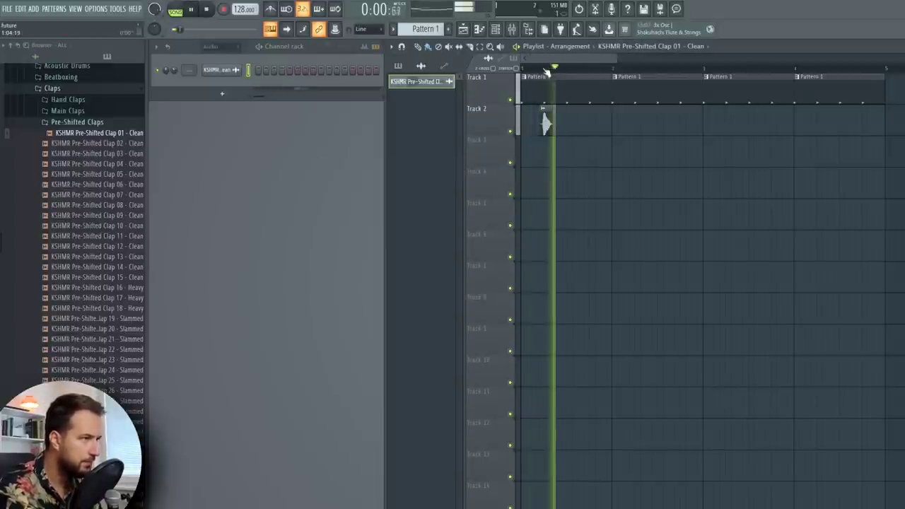
pyautogui.press('space')
# Step: Copy the clap to beat 4 of bar 1, repeat the pair through bar 4 on Track 2, and play it
pyautogui.scroll(2, 548, 75)
pyautogui.moveTo(552, 104); pyautogui.dragTo(626, 117)
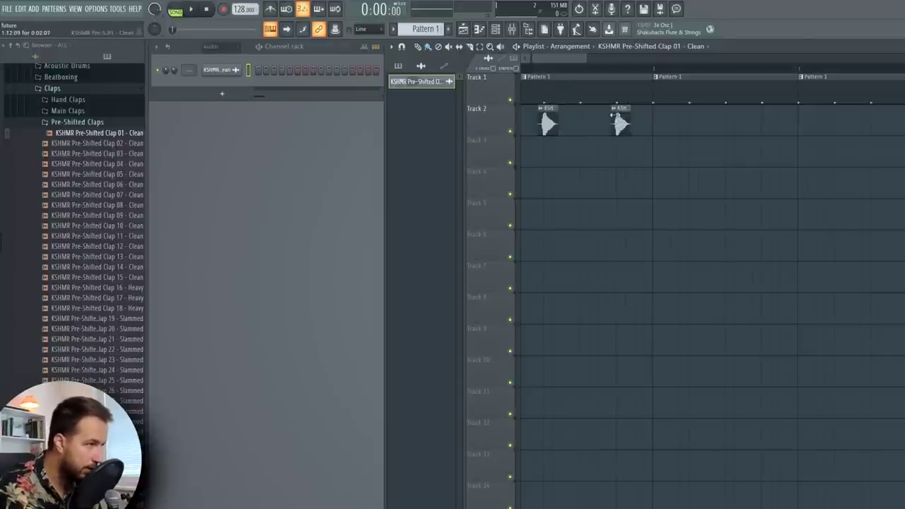
pyautogui.hotkey('ctrl', 'a')
pyautogui.scroll(-2, 619, 110)
pyautogui.hotkey('ctrl', 'b')
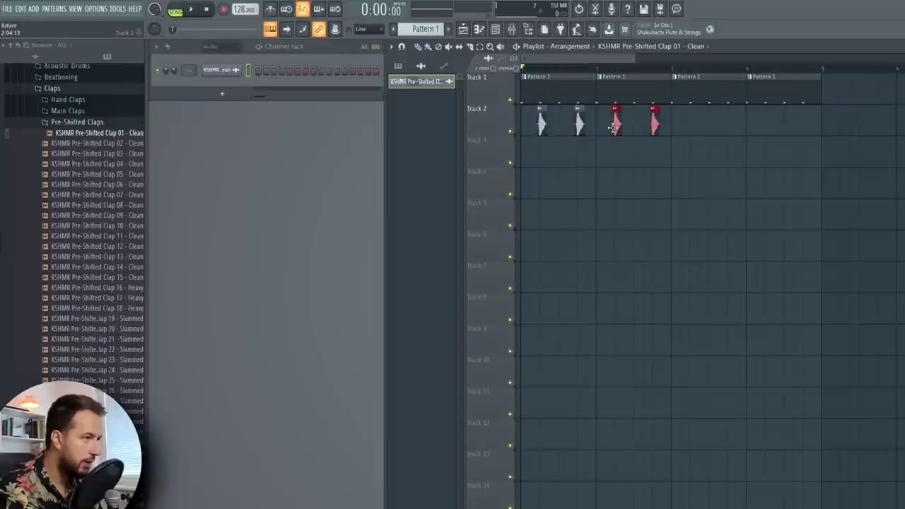
pyautogui.hotkey('ctrl', 'b')
pyautogui.hotkey('ctrl', 'b')
pyautogui.hotkey('ctrl', 'd')
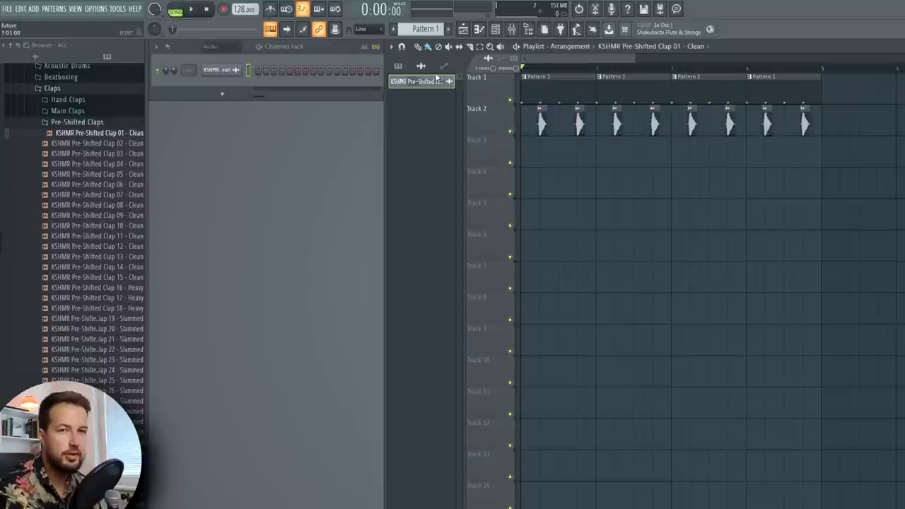
pyautogui.press('space')
pyautogui.scroll(-2, 546, 72)
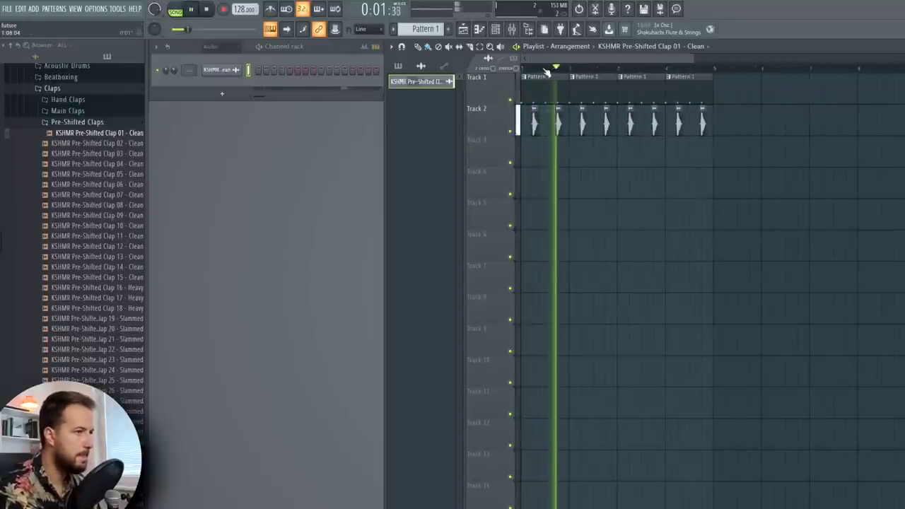
pyautogui.press('space')
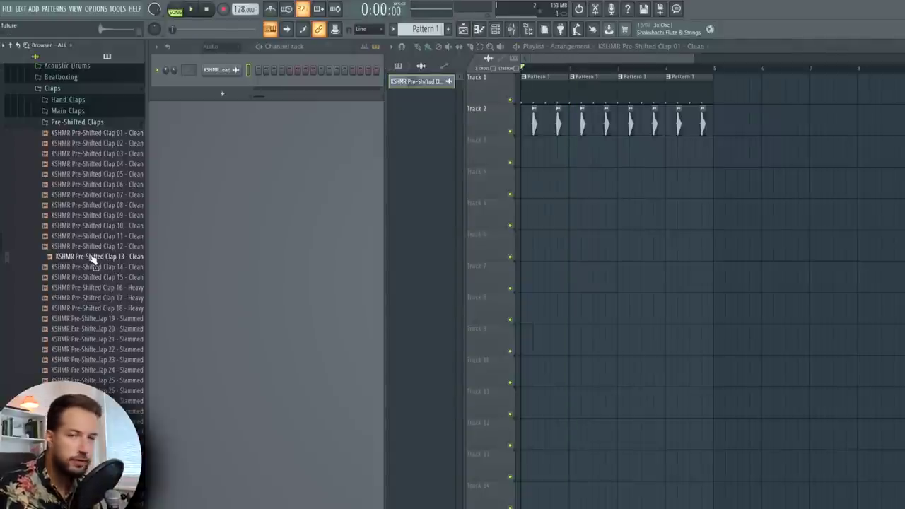
# Step: Audition KSHMR Pre-Shifted Clap 13 - Clean and place it on Track 3 at beat 4 of bars 2 and 4
pyautogui.click(92, 258)
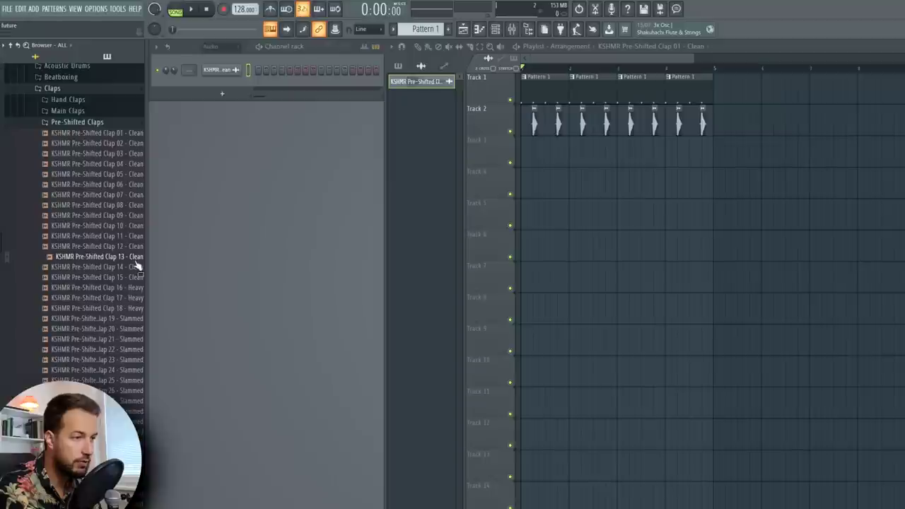
pyautogui.moveTo(111, 262); pyautogui.dragTo(606, 150)
pyautogui.moveTo(693, 59); pyautogui.dragTo(631, 58)
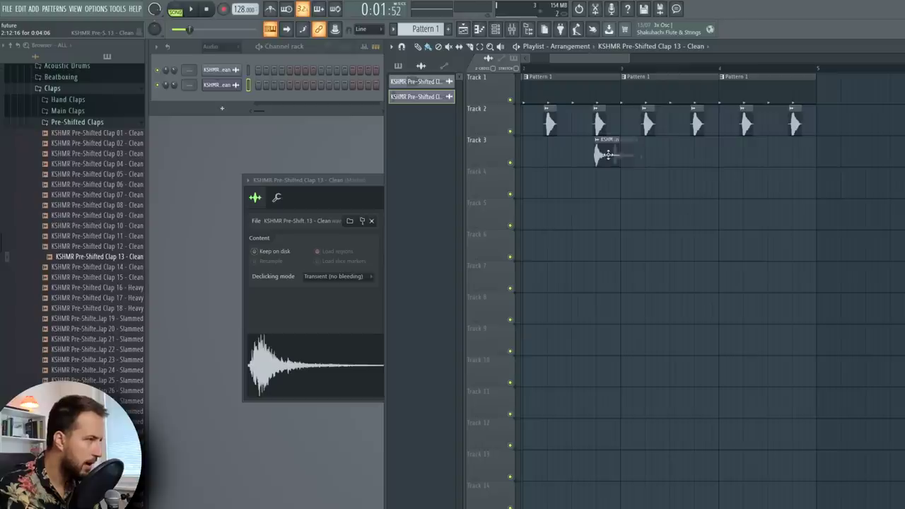
pyautogui.click(802, 157)
pyautogui.scroll(-3, 801, 133)
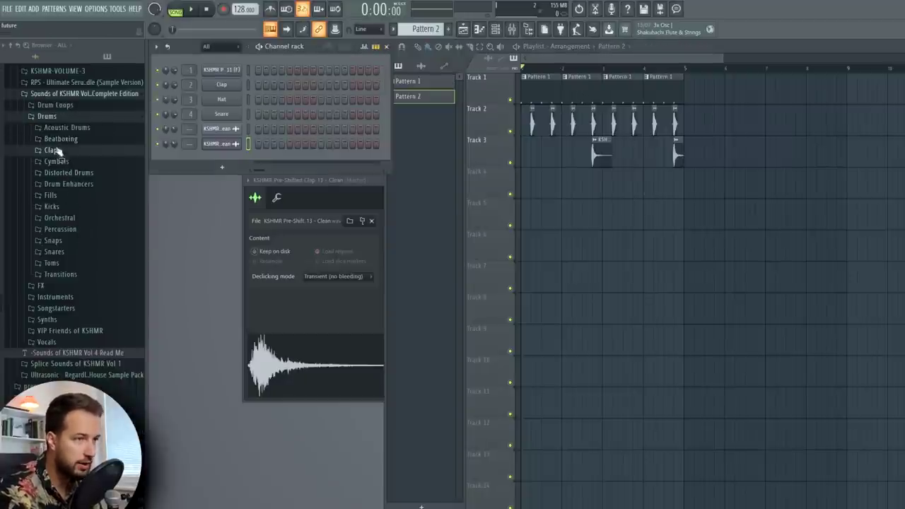
# Step: Add KSHMR Open Hat 13 - Housey and KSHMR Open Hat 11 - Housey as new channels for Pattern 2
pyautogui.click(58, 162)
pyautogui.click(88, 195)
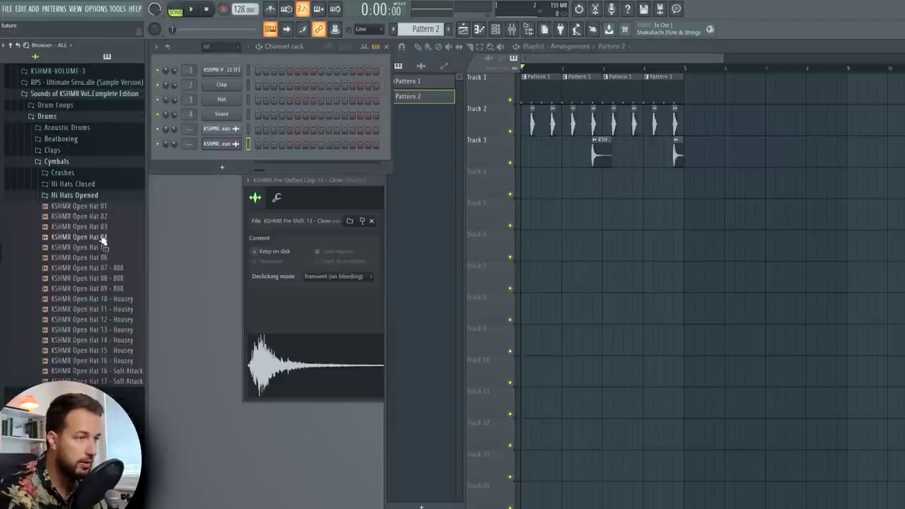
pyautogui.moveTo(94, 329); pyautogui.dragTo(246, 161)
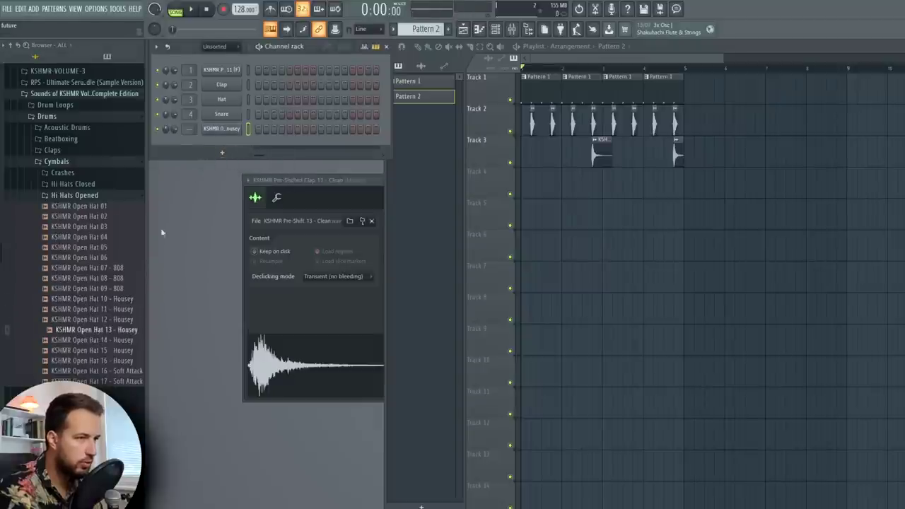
pyautogui.click(114, 310)
pyautogui.click(114, 301)
pyautogui.moveTo(116, 311); pyautogui.dragTo(213, 147)
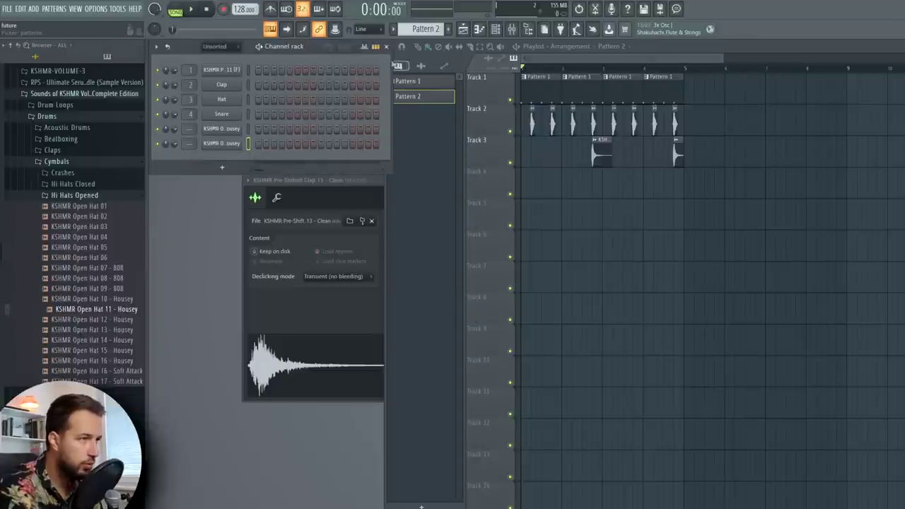
# Step: Put a hit on step 3 of Open Hat 13 and step 2 of Open Hat 11, adjust the main swing, and play Pattern 2
pyautogui.moveTo(391, 65); pyautogui.dragTo(422, 65)
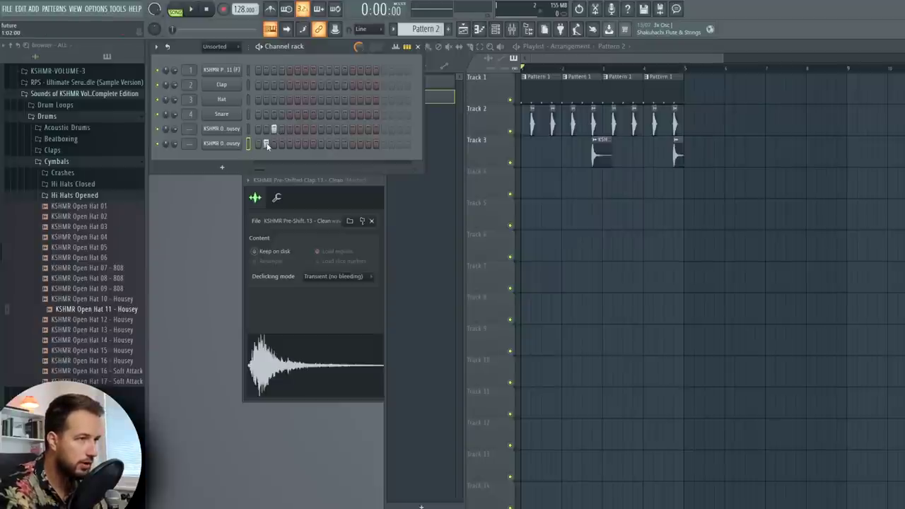
pyautogui.moveTo(354, 56); pyautogui.dragTo(354, 92)
pyautogui.press('l')
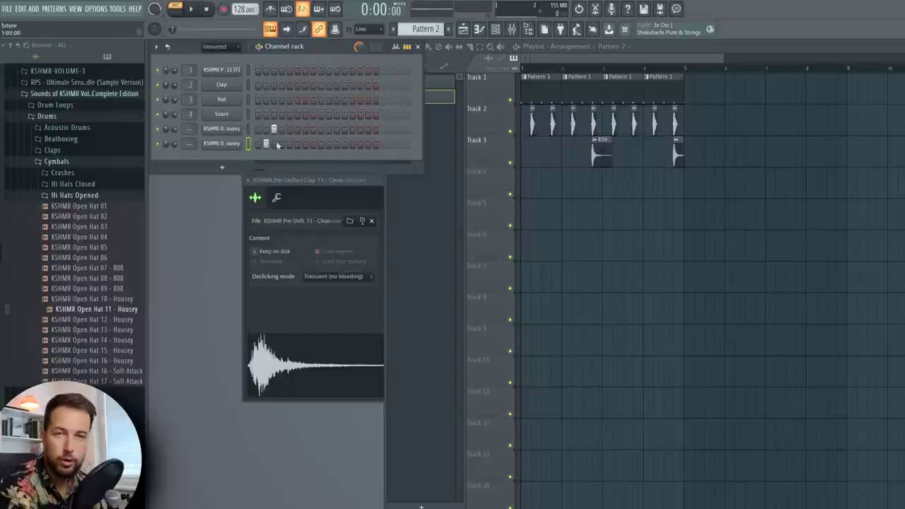
pyautogui.press('space')
pyautogui.press('space')
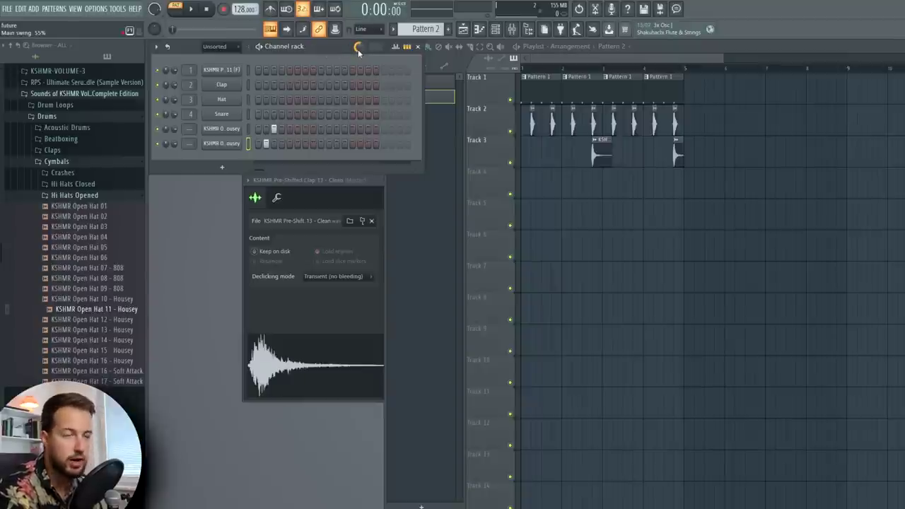
# Step: Add Open Hat 13 hits on steps 7, 11 and 15 and play the pattern
pyautogui.click(305, 128)
pyautogui.click(336, 128)
pyautogui.click(368, 129)
pyautogui.press('space')
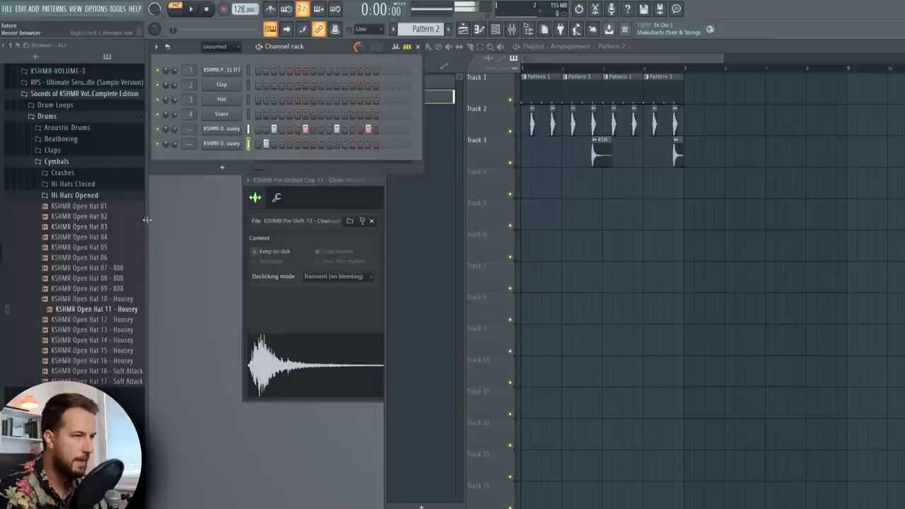
pyautogui.press('space')
# Step: Enable the volume envelope on Open Hat 13 and shape it with a short release
pyautogui.click(222, 130)
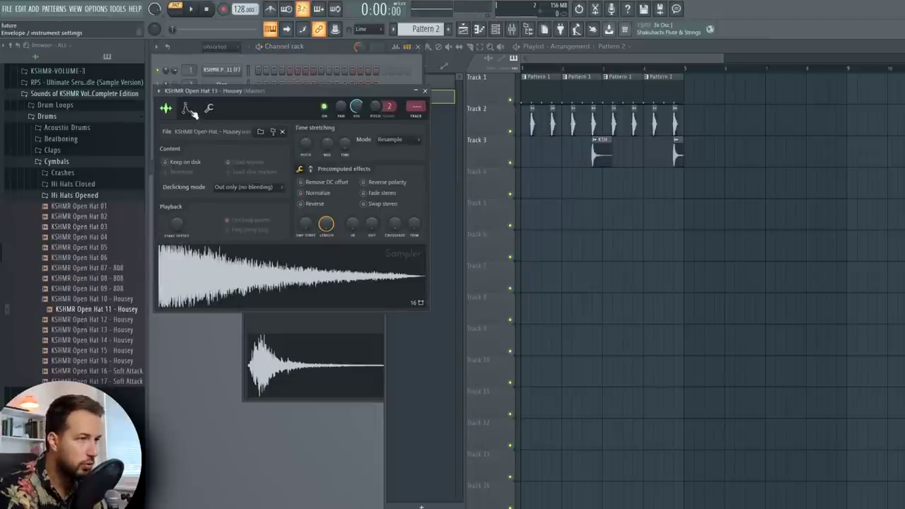
pyautogui.click(186, 109)
pyautogui.moveTo(184, 208); pyautogui.dragTo(217, 233)
pyautogui.moveTo(336, 264)
pyautogui.mouseDown()
pyautogui.moveTo(313, 257)
pyautogui.moveTo(341, 261)
pyautogui.mouseUp()
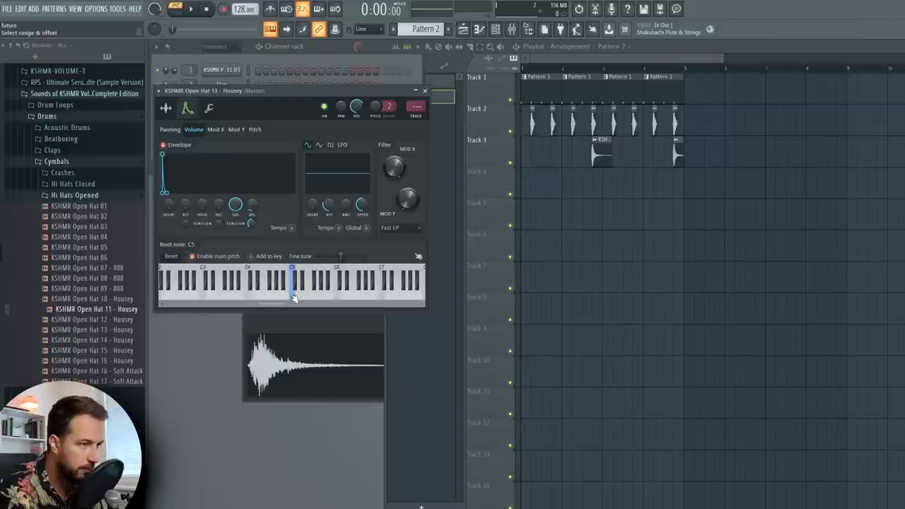
pyautogui.click(403, 407)
pyautogui.click(610, 85)
# Step: Lengthen the four KSHMR Open Hat 13 notes in the piano roll to varied lengths and play the pattern
pyautogui.rightClick(246, 129)
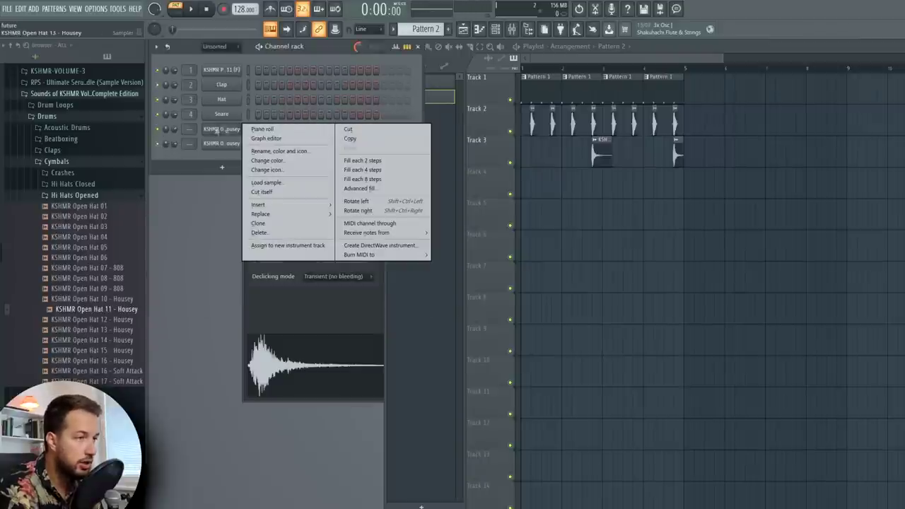
pyautogui.click(262, 130)
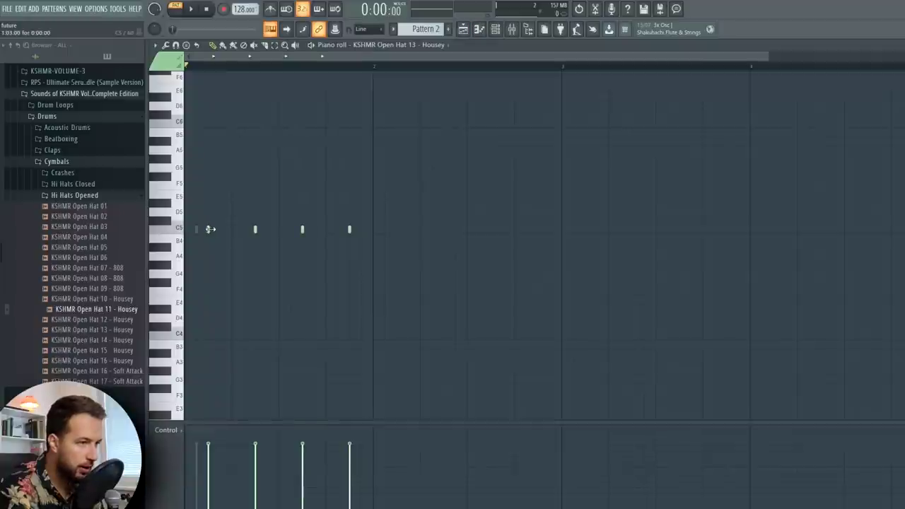
pyautogui.moveTo(256, 230); pyautogui.dragTo(294, 231)
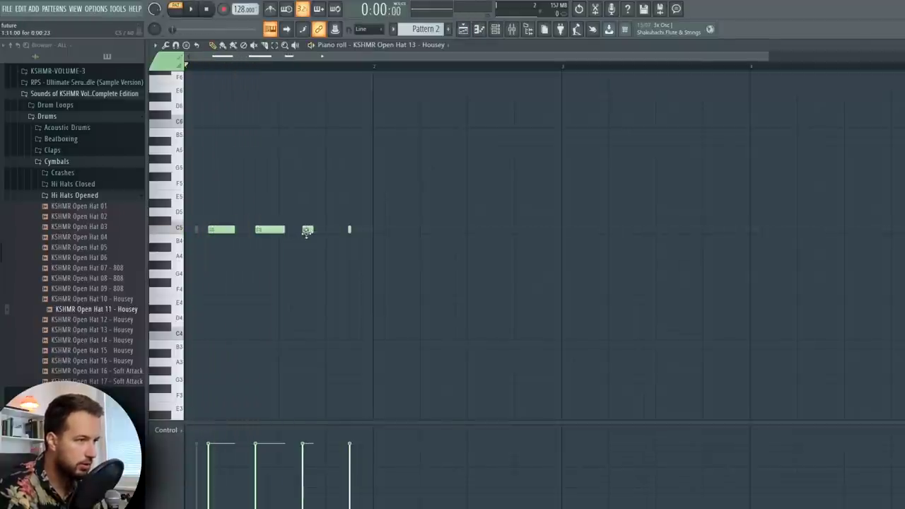
pyautogui.press('space')
pyautogui.click(351, 230)
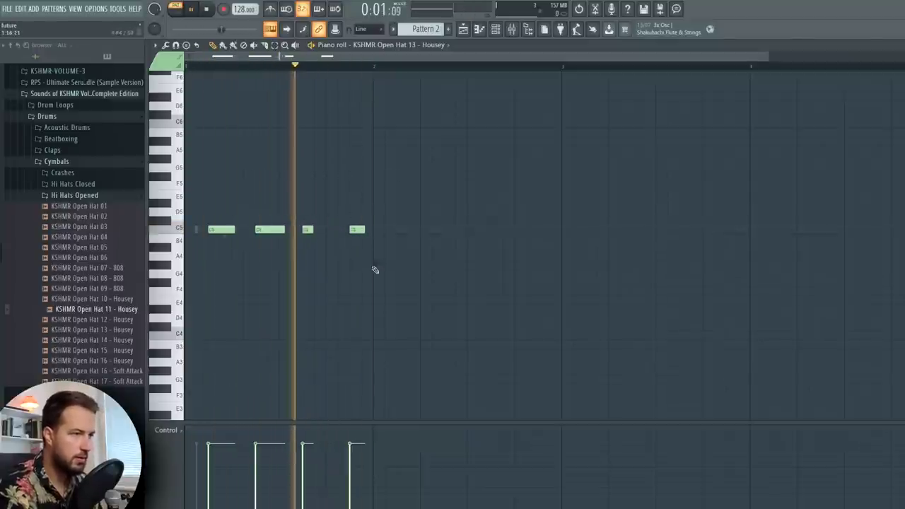
pyautogui.press('space')
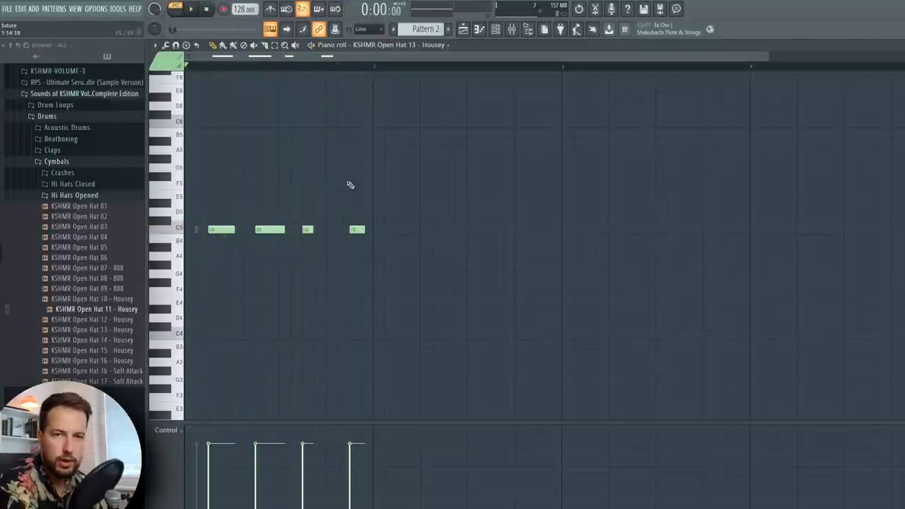
# Step: Duplicate the four Open Hat 13 notes into bar 2, lengthen that bar's third note, and play the pattern
pyautogui.hotkey('ctrl', 'a')
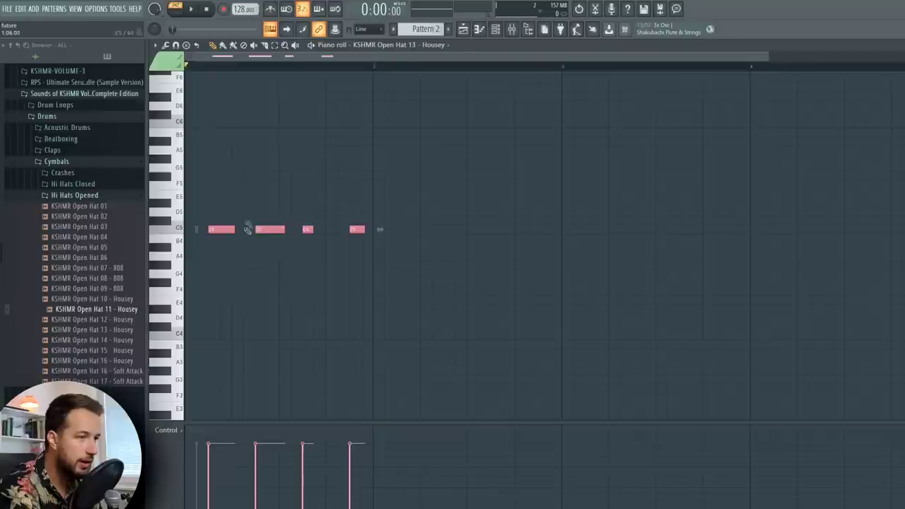
pyautogui.hotkey('ctrl', 'b')
pyautogui.hotkey('ctrl', 'd')
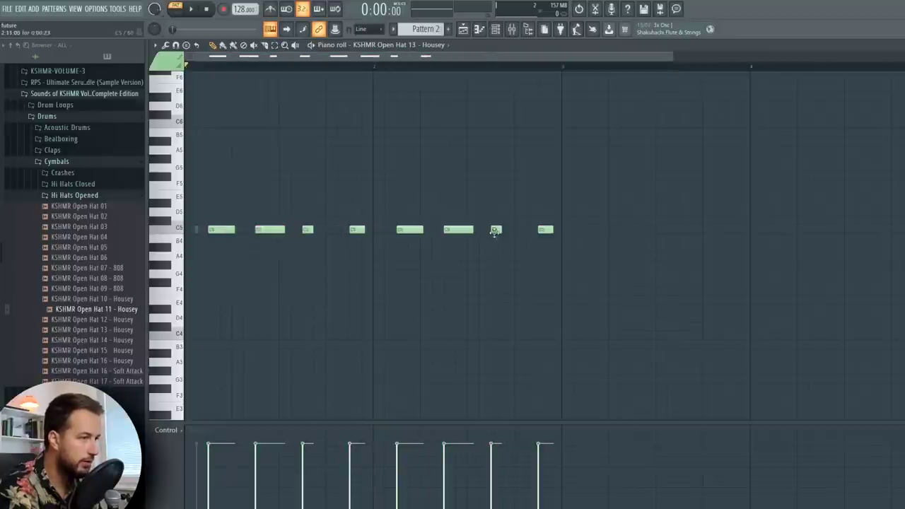
pyautogui.press('space')
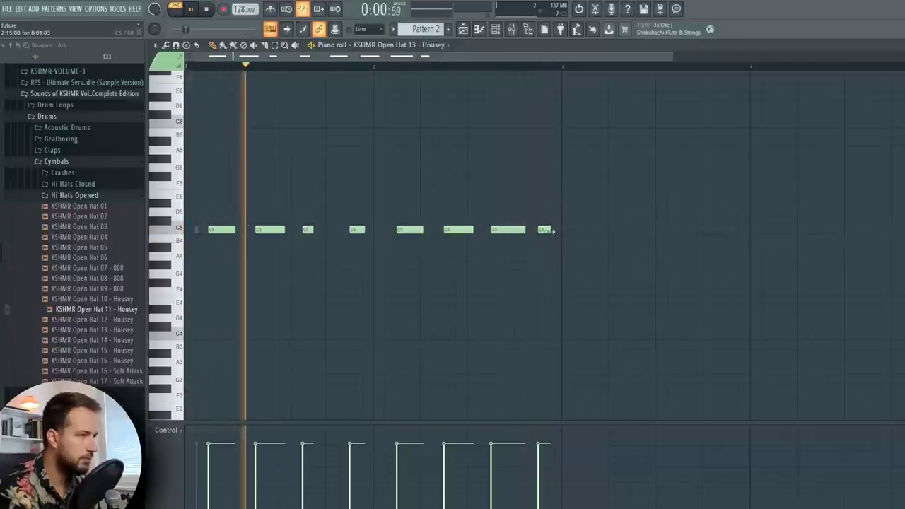
pyautogui.press('space')
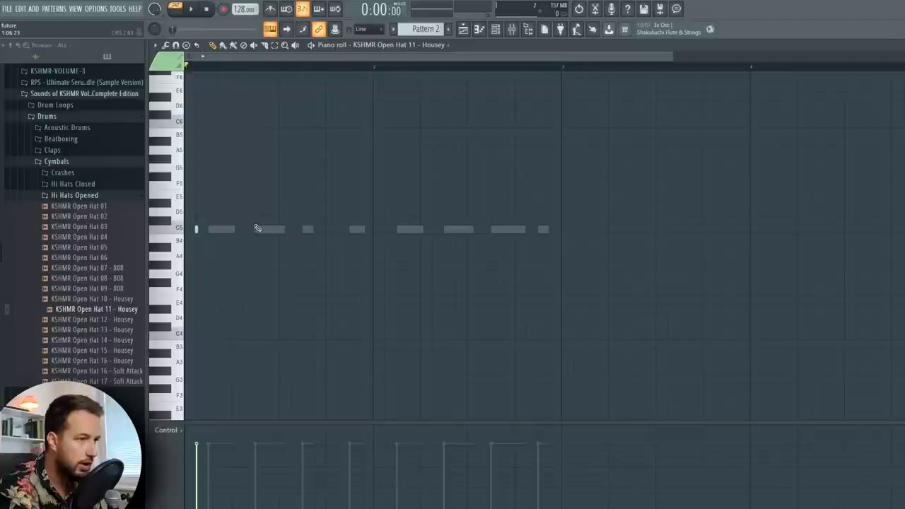
# Step: Add short Open Hat 11 notes on bar 1 step 5 and bar 2 steps 2, 9 and 10, with step 9 on A#4
pyautogui.click(389, 230)
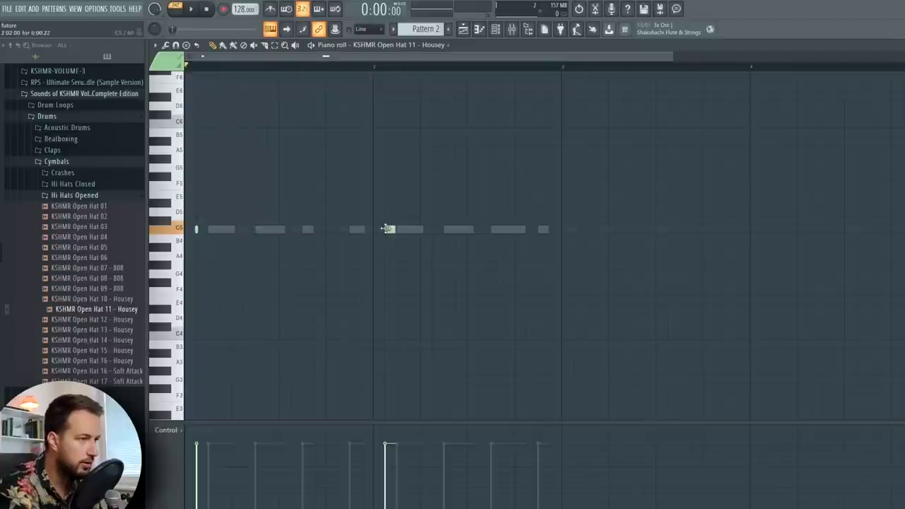
pyautogui.press('space')
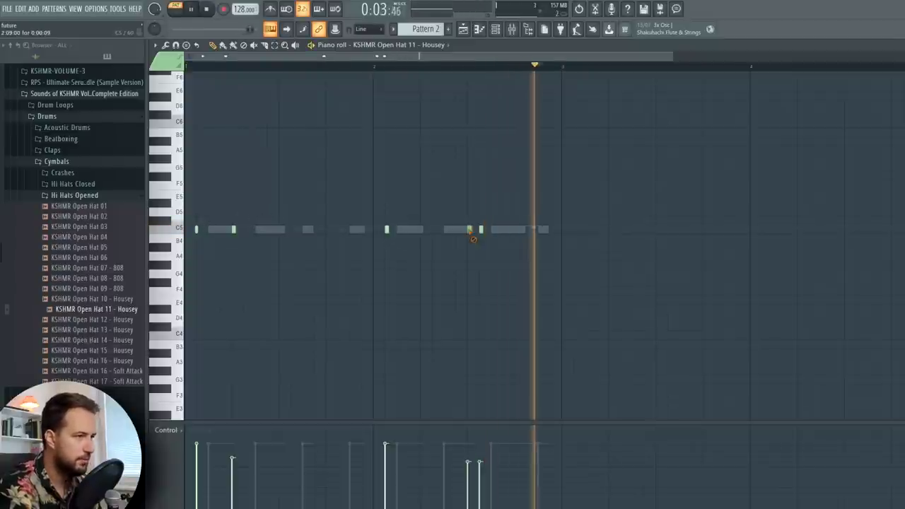
pyautogui.rightClick(471, 231)
pyautogui.click(472, 248)
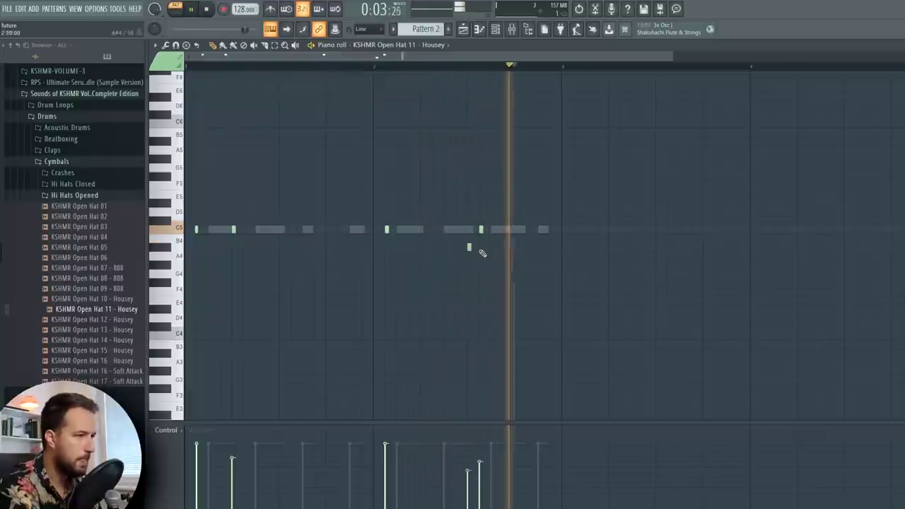
pyautogui.press('space')
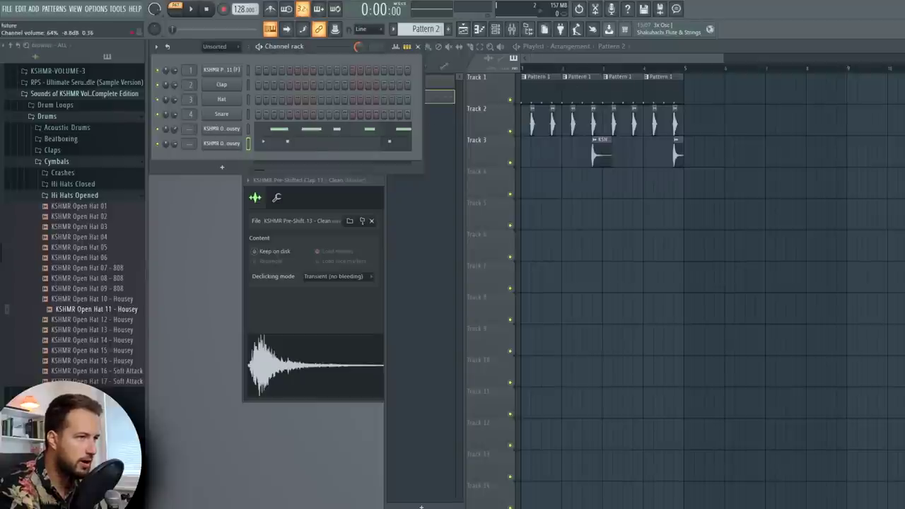
# Step: Place Pattern 2 on Track 4 of the playlist and duplicate it to fill all four bars
pyautogui.click(532, 193)
pyautogui.moveTo(554, 189); pyautogui.dragTo(542, 186)
pyautogui.press('l')
pyautogui.press('space')
pyautogui.moveTo(625, 204); pyautogui.dragTo(532, 198)
pyautogui.hotkey('ctrl', 'b')
pyautogui.keyDown('ctrl'); pyautogui.click(642, 237); pyautogui.keyUp('ctrl')
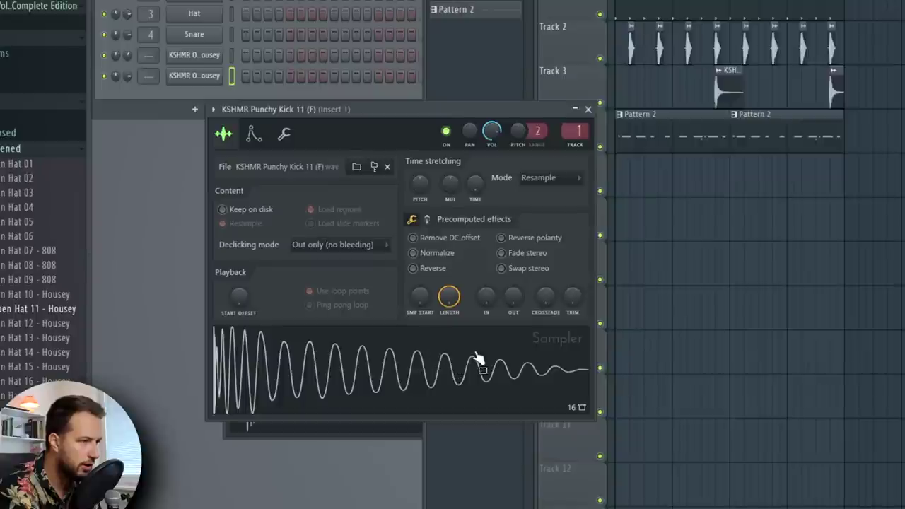
# Step: Increase the fade-out of the KSHMR Punchy Kick 11 (F) sample and play the song
pyautogui.moveTo(517, 306); pyautogui.dragTo(517, 283)
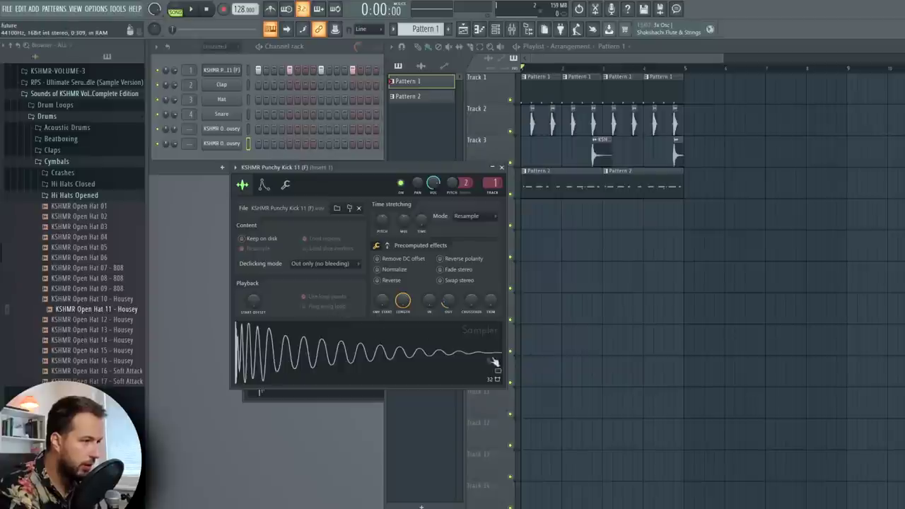
pyautogui.click(502, 168)
pyautogui.press('space')
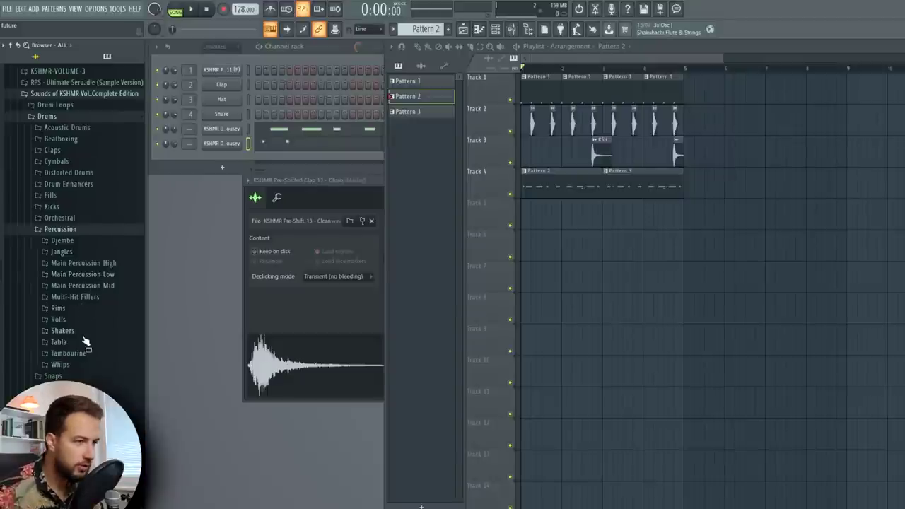
# Step: Audition the Main Percussion Low samples and add KSHMR Percussion Low - Talking Drum 03 (F) as a new channel
pyautogui.click(82, 274)
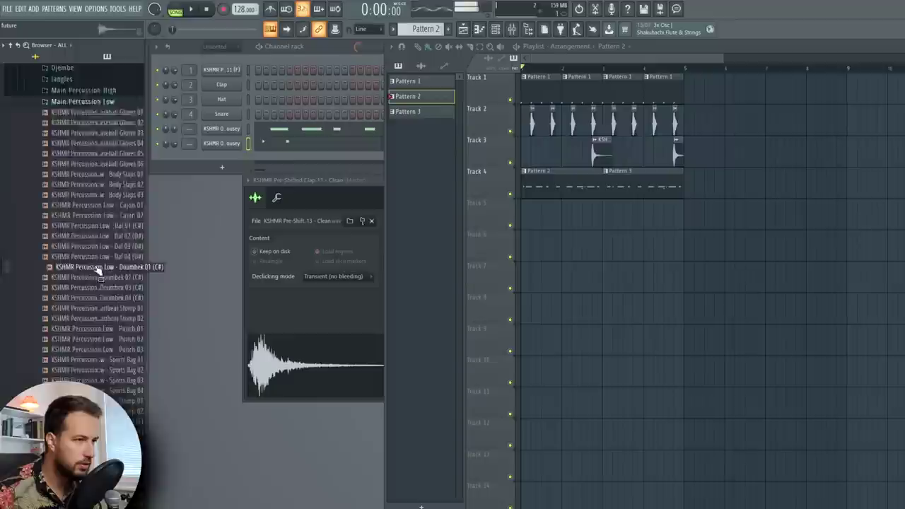
pyautogui.click(113, 383)
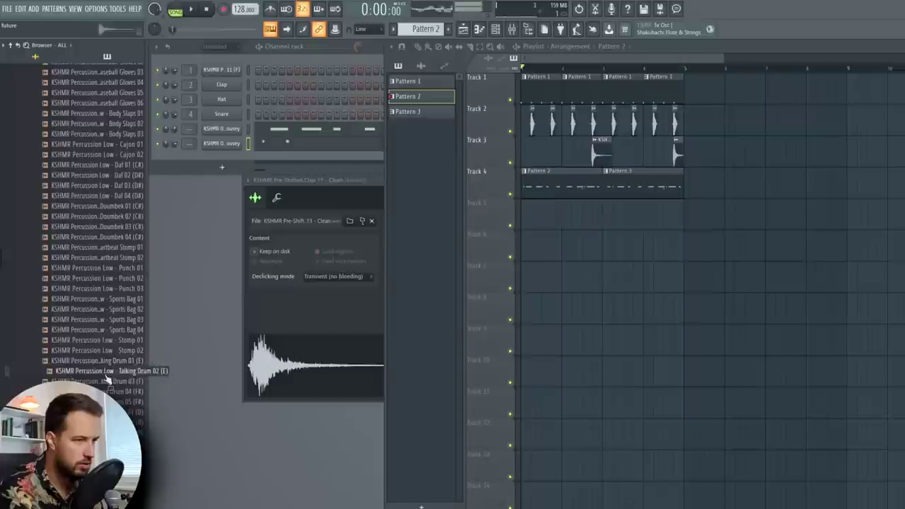
pyautogui.moveTo(106, 381); pyautogui.dragTo(224, 164)
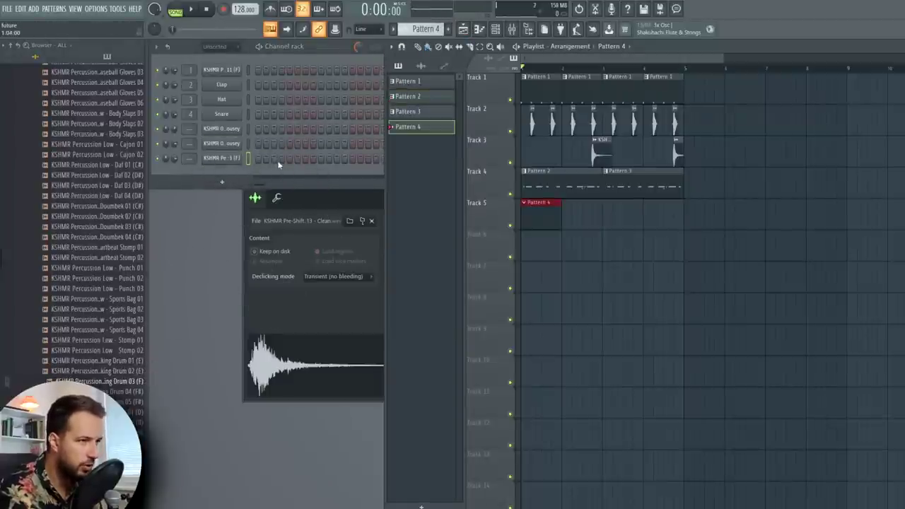
# Step: Put a Talking Drum 03 hit on step 7 of Pattern 4 and increase the sample's fade-out
pyautogui.click(176, 8)
pyautogui.click(306, 159)
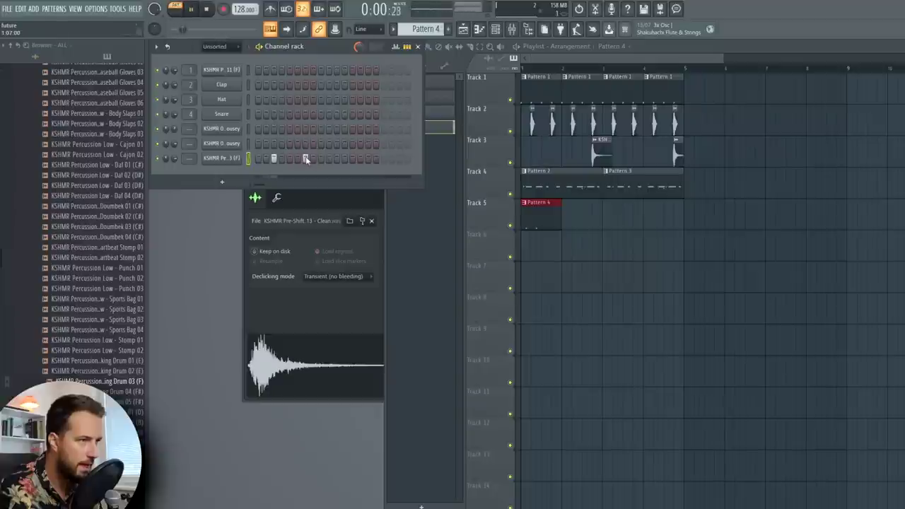
pyautogui.click(223, 160)
pyautogui.moveTo(397, 250); pyautogui.dragTo(397, 209)
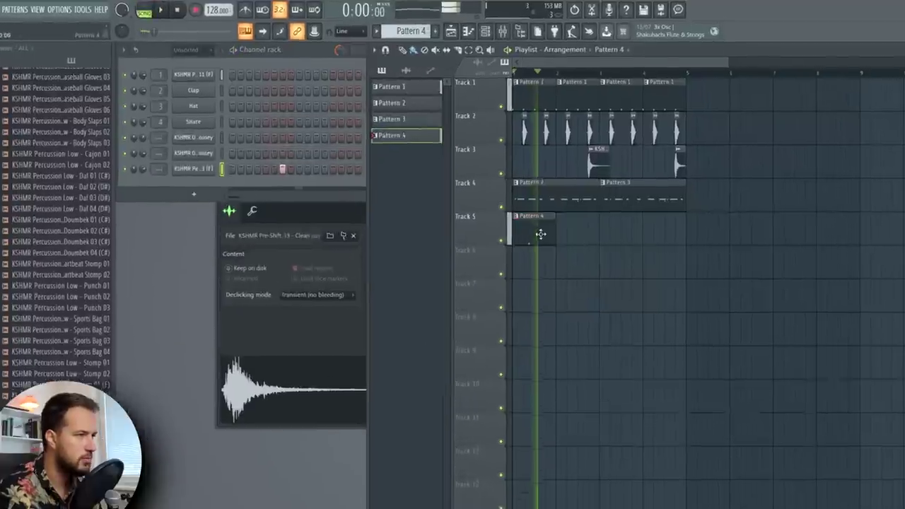
# Step: Play the song and place a second Pattern 4 clip in bar 2 of Track 5
pyautogui.press('space')
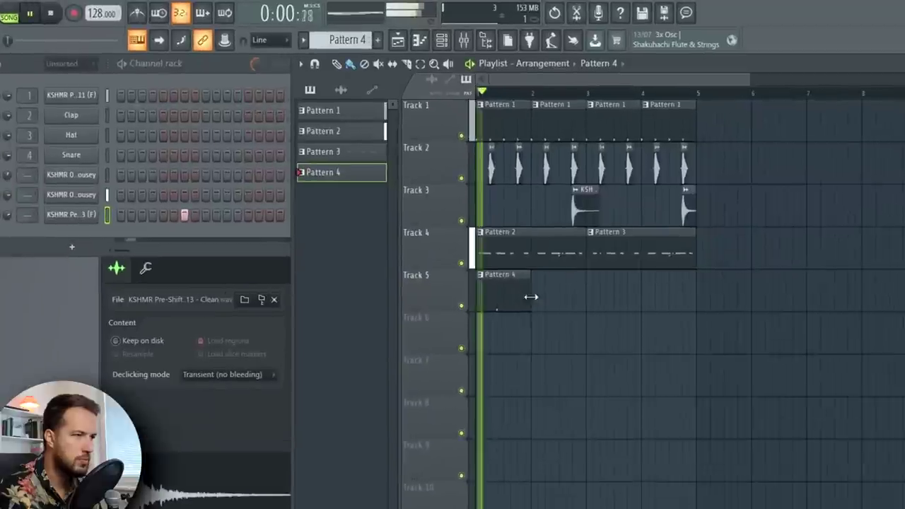
pyautogui.click(566, 216)
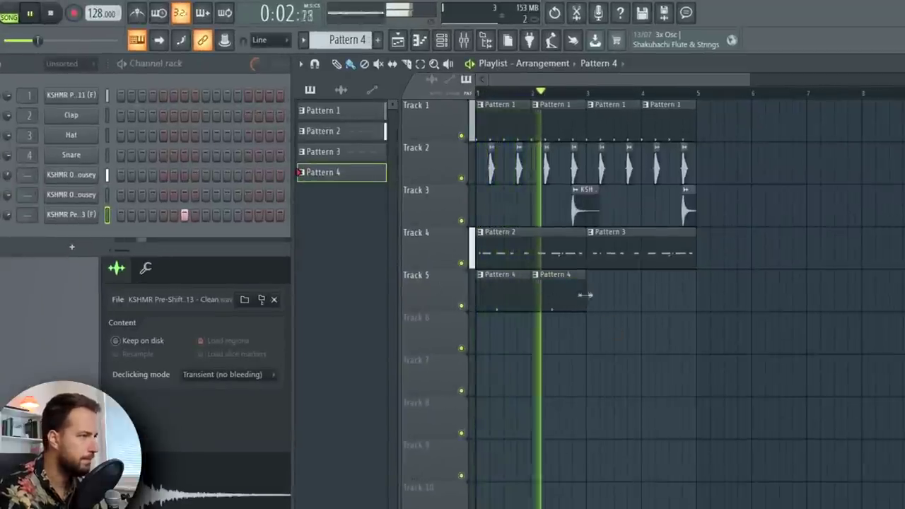
pyautogui.press('space')
pyautogui.press('space')
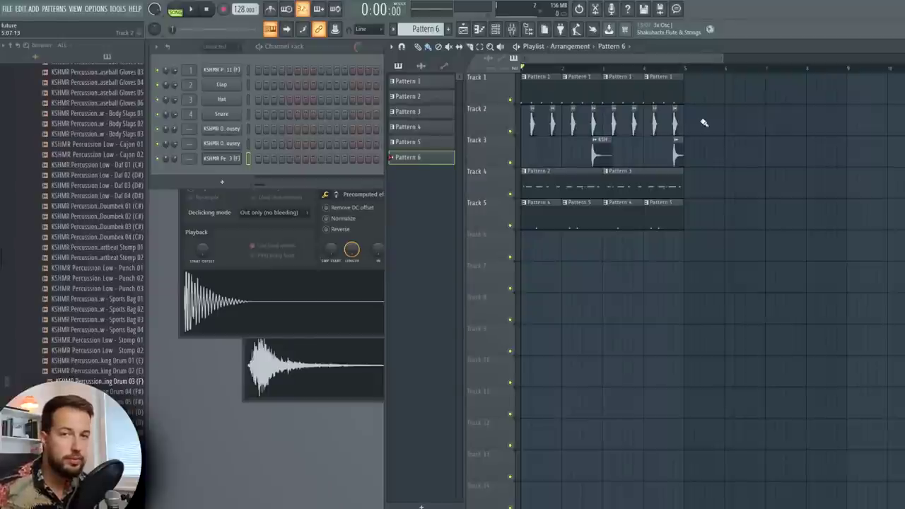
# Step: Add Nexus as a new channel with a piano preset from the House 3 folder and open its piano roll
pyautogui.moveTo(50, 315); pyautogui.dragTo(222, 205)
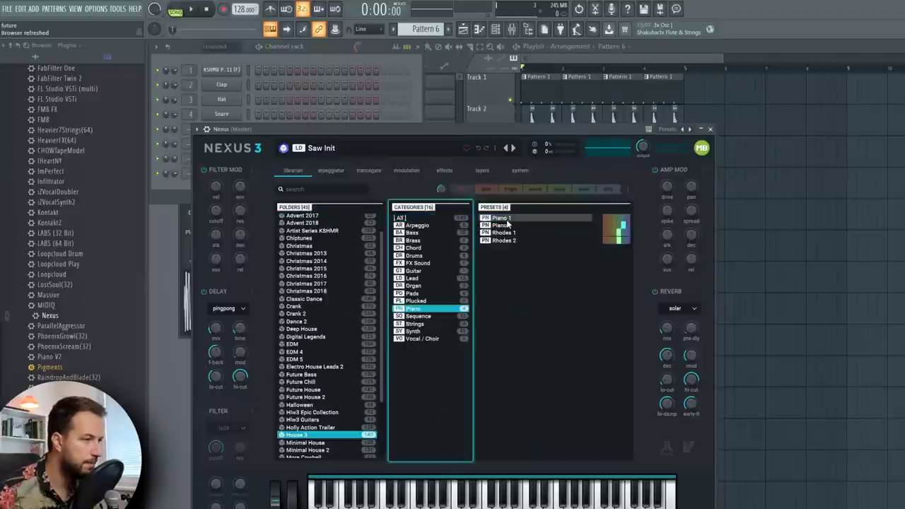
pyautogui.click(507, 223)
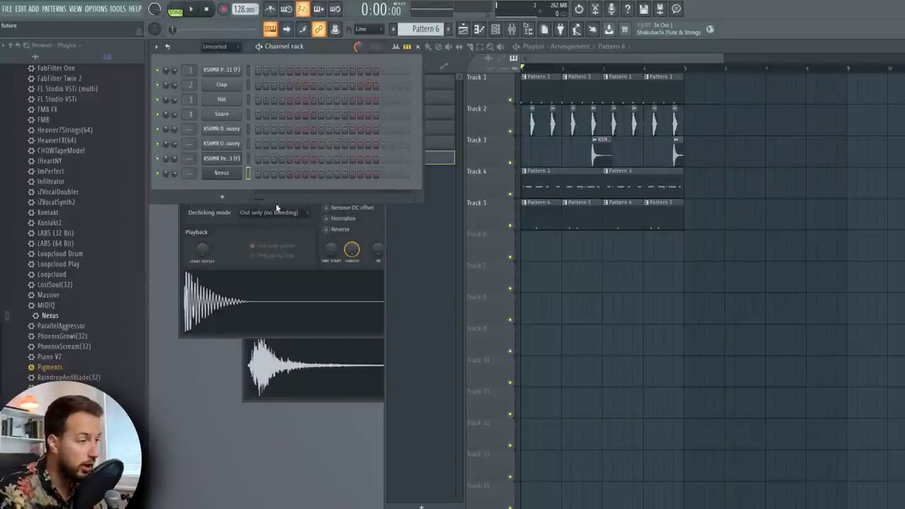
pyautogui.rightClick(235, 174)
pyautogui.click(244, 187)
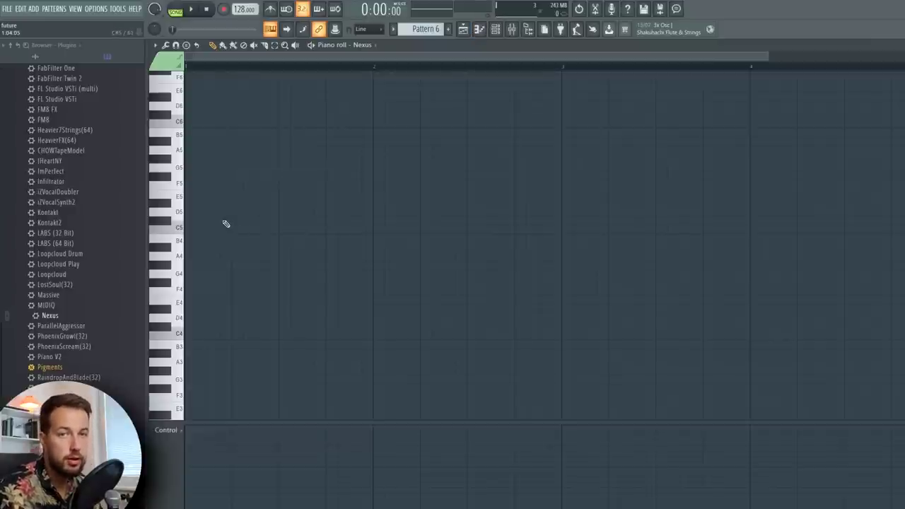
# Step: In Pattern 6, place F4 notes on beats 1 and 2, G#4 on beats 3 and 4, and C#4 starting bar 2, and play it
pyautogui.press('l')
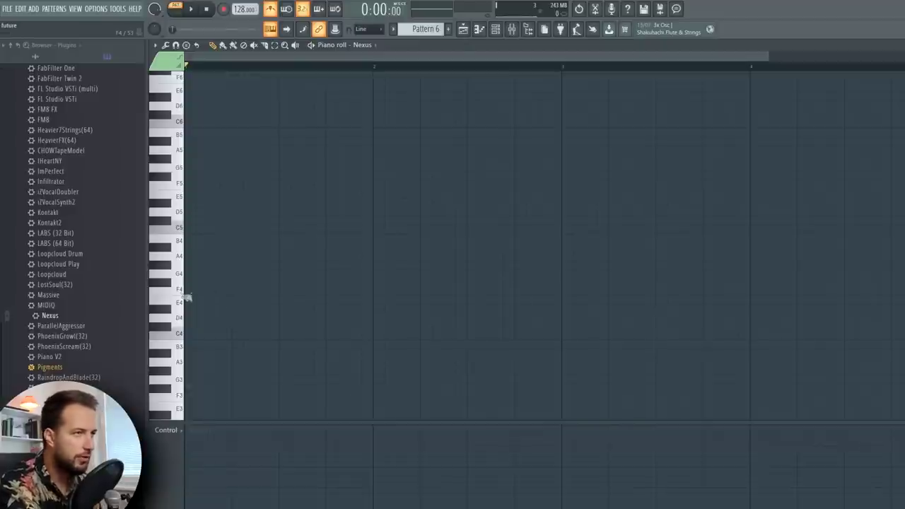
pyautogui.click(191, 291)
pyautogui.click(236, 292)
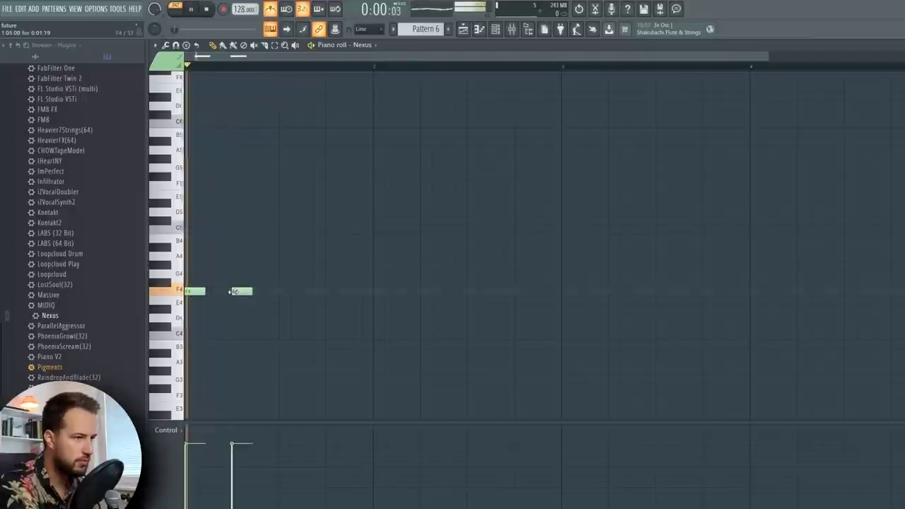
pyautogui.click(280, 264)
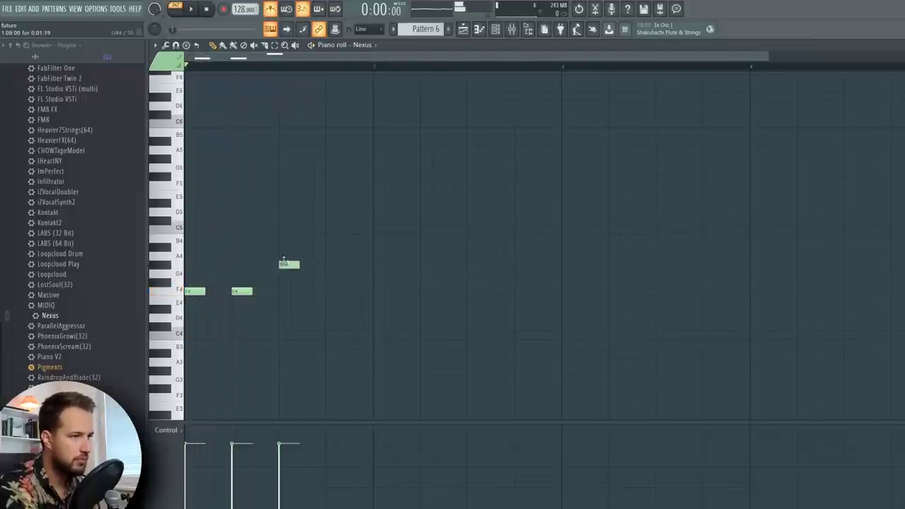
pyautogui.click(329, 264)
pyautogui.moveTo(374, 306); pyautogui.dragTo(370, 326)
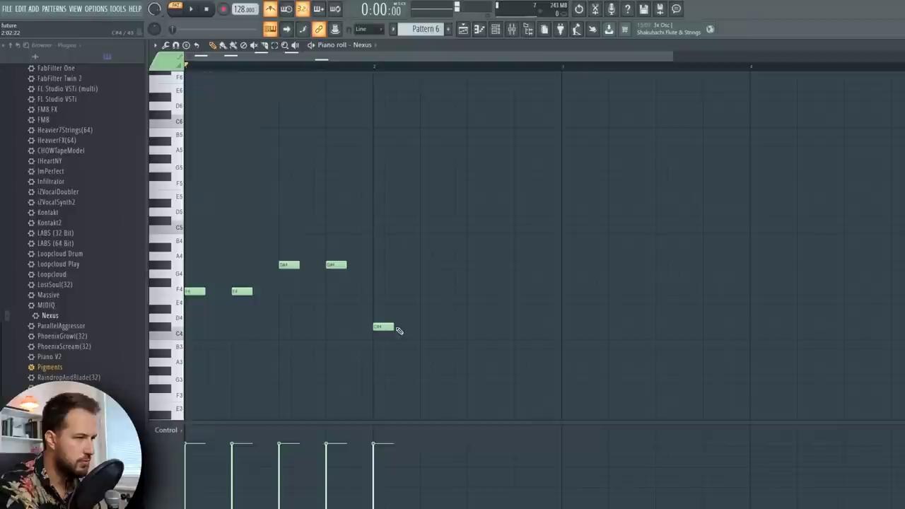
pyautogui.press('space')
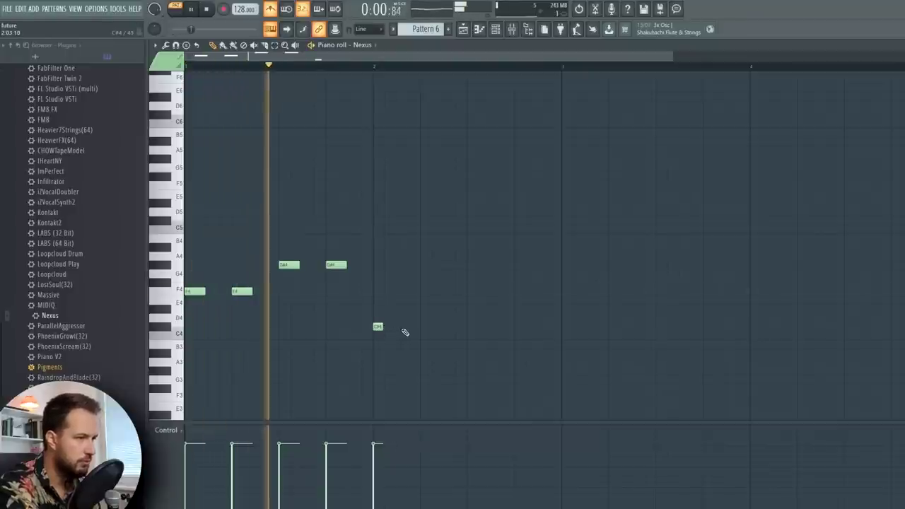
# Step: Replace the C#4 starting bar 2 with short C#4 notes on bar 1 step 16 and bar 2 steps 3 and 5, and play the pattern
pyautogui.click(397, 326)
pyautogui.rightClick(399, 327)
pyautogui.rightClick(375, 328)
pyautogui.click(366, 327)
pyautogui.click(386, 328)
pyautogui.moveTo(388, 328); pyautogui.dragTo(397, 328)
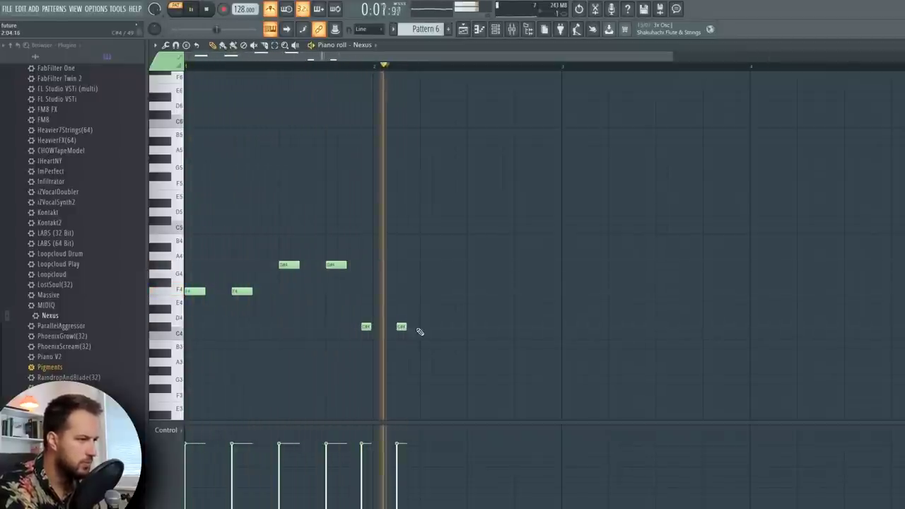
pyautogui.click(422, 328)
pyautogui.click(424, 328)
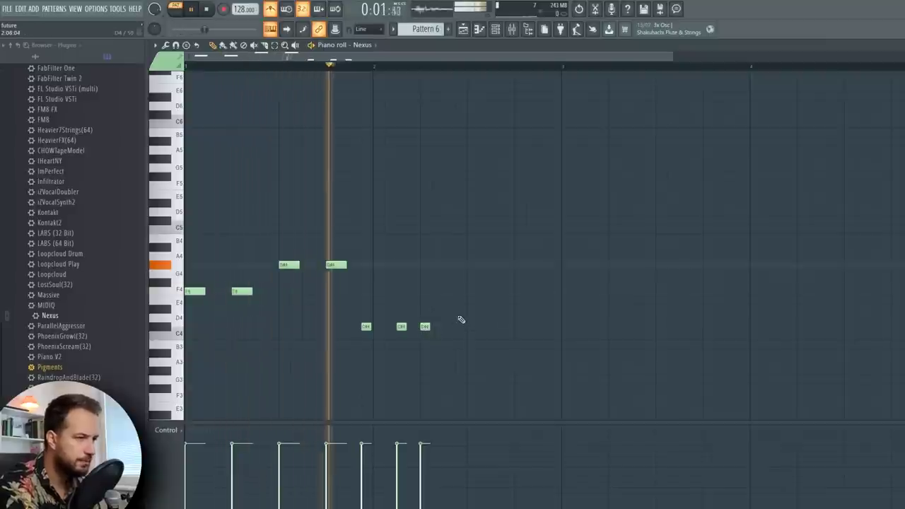
pyautogui.press('space')
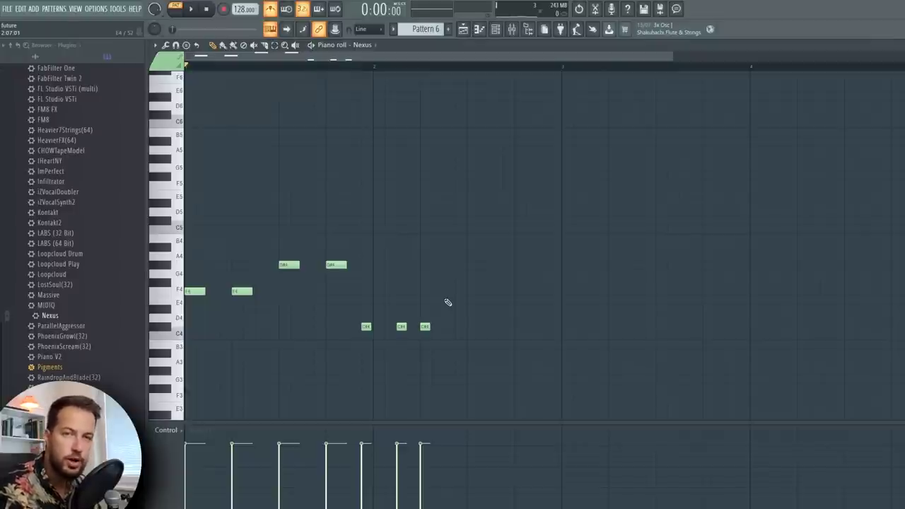
# Step: Play the pattern and continue the bass line in bar 2 with C#4 notes on steps 8, 11, 13 and 15
pyautogui.press('space')
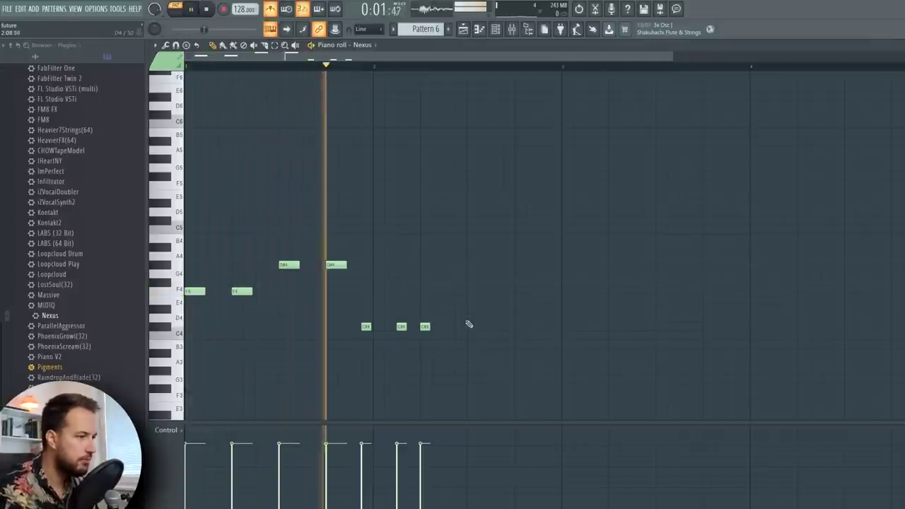
pyautogui.click(459, 326)
pyautogui.press('space')
pyautogui.click(495, 326)
pyautogui.click(518, 326)
# Step: In bar 3, place A#3 on beats 1 and 2, C4 on beats 3 and 4, and short C#4 notes on step 16 and bar 4 steps 3 and 5
pyautogui.click(565, 353)
pyautogui.click(615, 353)
pyautogui.click(664, 335)
pyautogui.click(711, 335)
pyautogui.click(743, 326)
pyautogui.click(776, 326)
pyautogui.click(801, 326)
# Step: Finish bar 4 of the bass line with short D#4 notes on steps 8, 11, 12, 13 and 15, and play it
pyautogui.click(837, 309)
pyautogui.click(871, 309)
pyautogui.click(895, 309)
pyautogui.press('space')
pyautogui.scroll(-1, 893, 309)
pyautogui.press('space')
pyautogui.click(762, 309)
pyautogui.press('space')
pyautogui.click(653, 68)
pyautogui.scroll(2, 653, 69)
pyautogui.click(810, 308)
pyautogui.press('space')
pyautogui.scroll(-3, 642, 69)
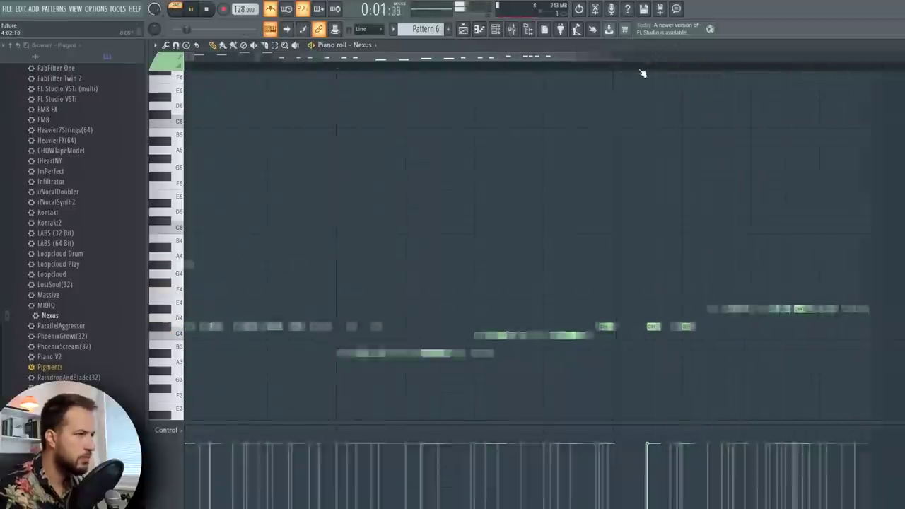
pyautogui.press('space')
pyautogui.scroll(1, 359, 71)
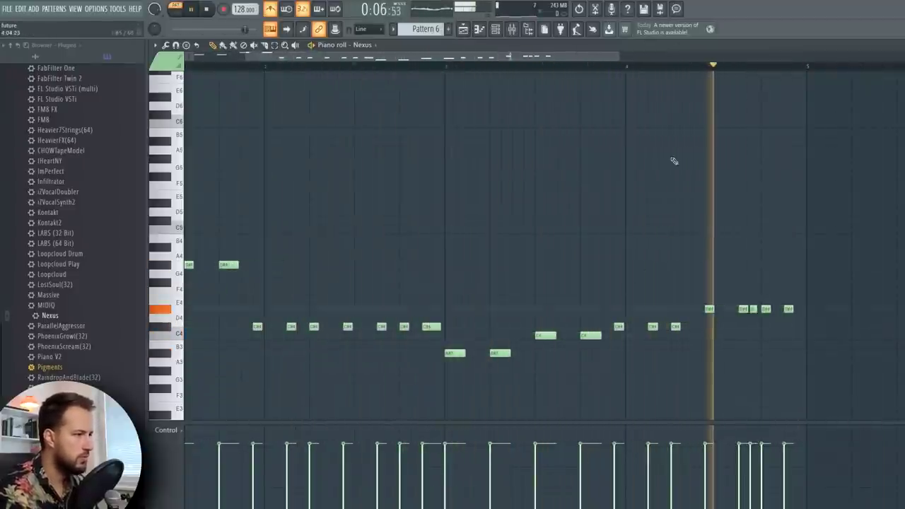
pyautogui.scroll(-2, 650, 66)
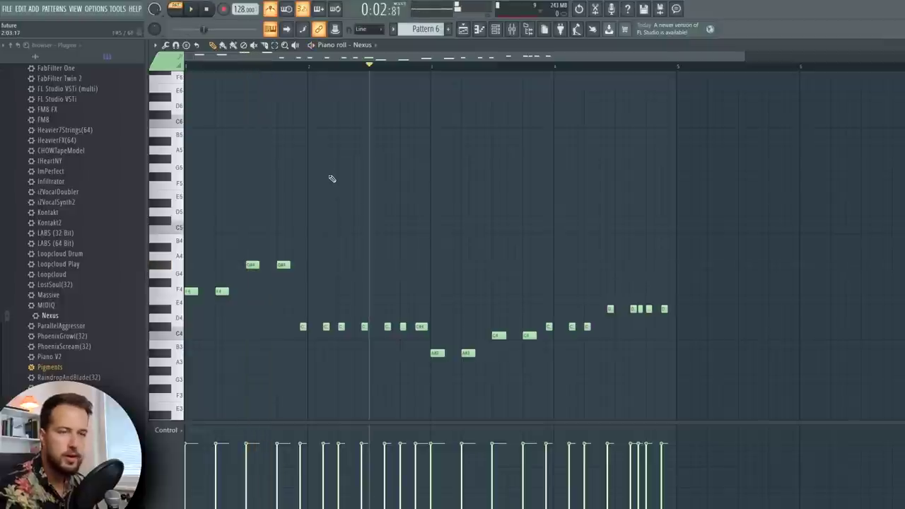
# Step: Stack an F5, G#5 and C6 chord above the F4 bass notes on beats 1 and 2 of bar 1, and play it
pyautogui.scroll(2, 311, 206)
pyautogui.click(197, 67)
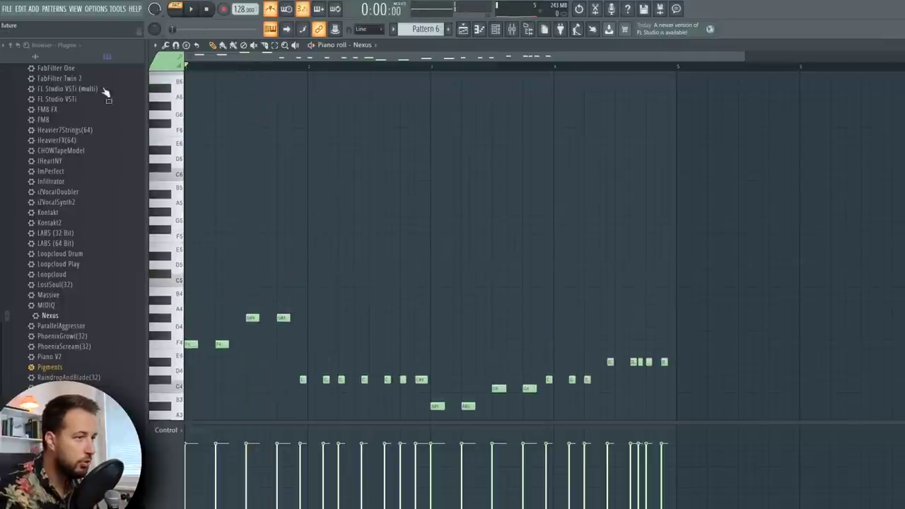
pyautogui.scroll(2, 241, 271)
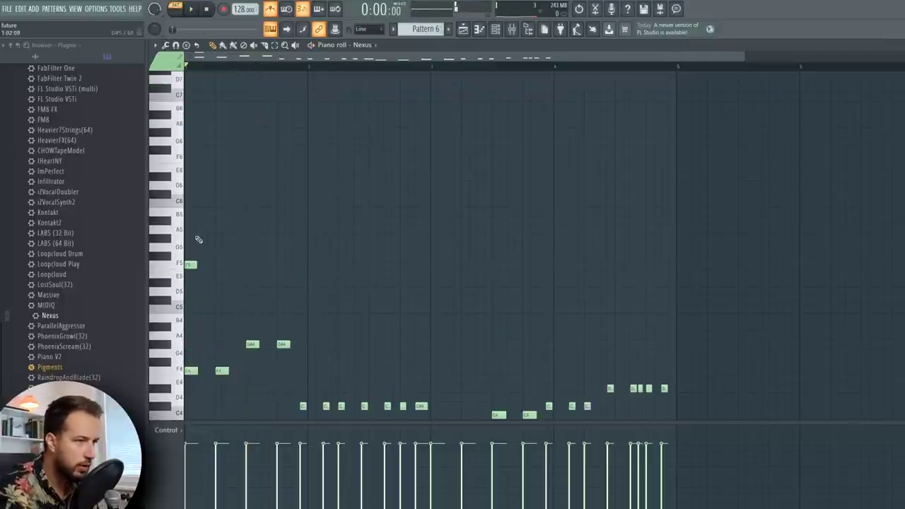
pyautogui.moveTo(190, 231); pyautogui.dragTo(190, 239)
pyautogui.click(191, 203)
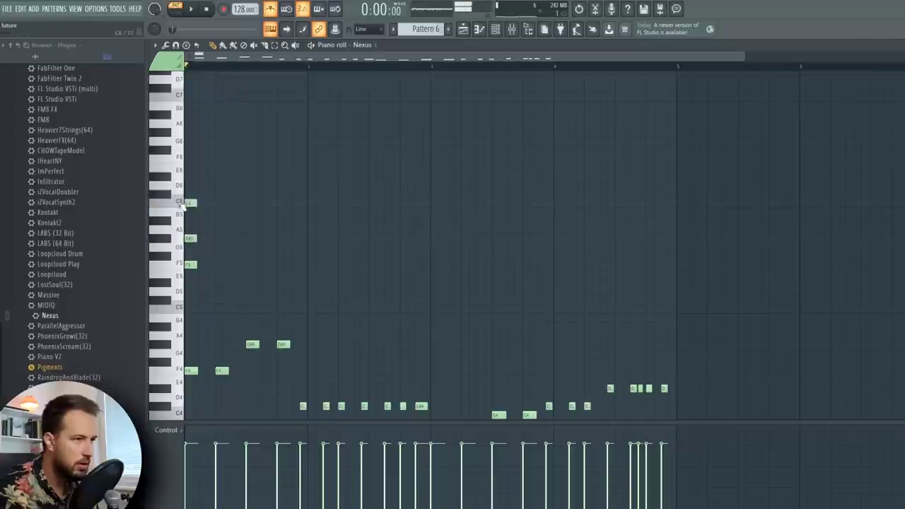
pyautogui.press('space')
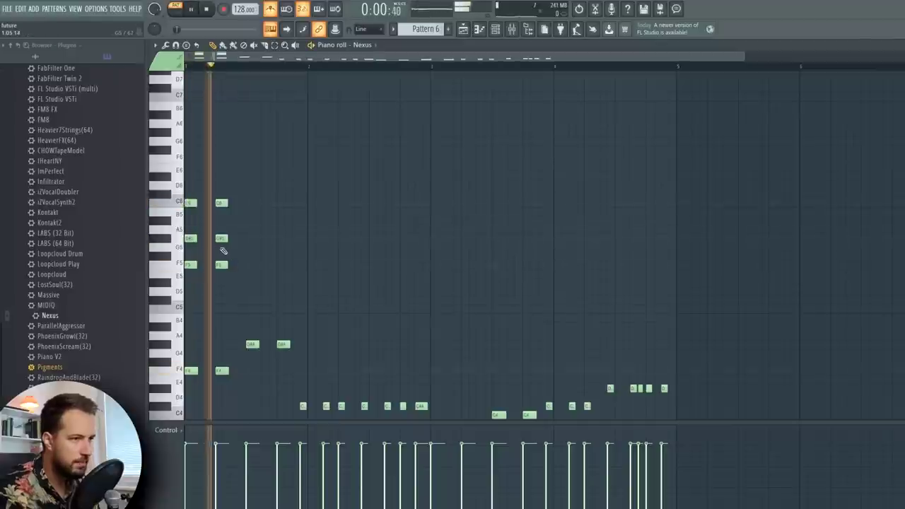
pyautogui.press('space')
# Step: Stack a G#5, C6 and D#6 chord above the G#4 bass notes on beats 3 and 4 of bar 1
pyautogui.click(249, 239)
pyautogui.click(249, 203)
pyautogui.click(247, 176)
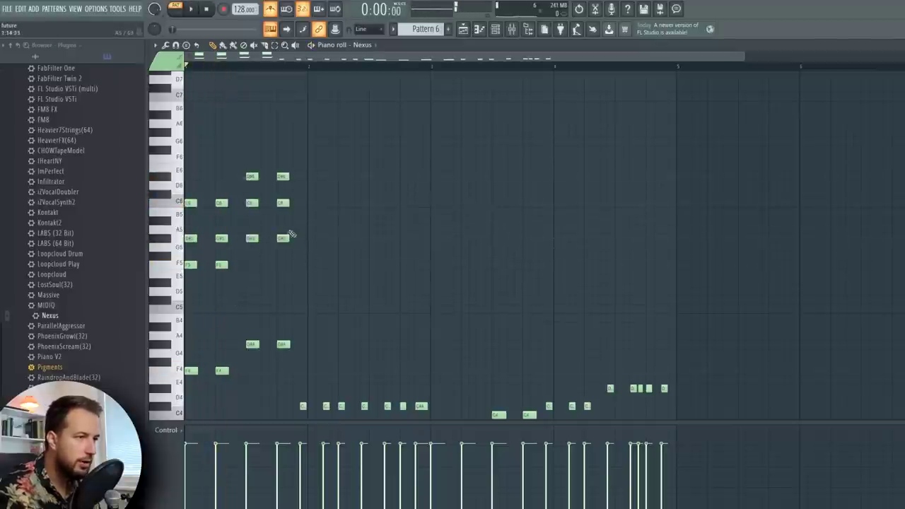
pyautogui.scroll(3, 209, 71)
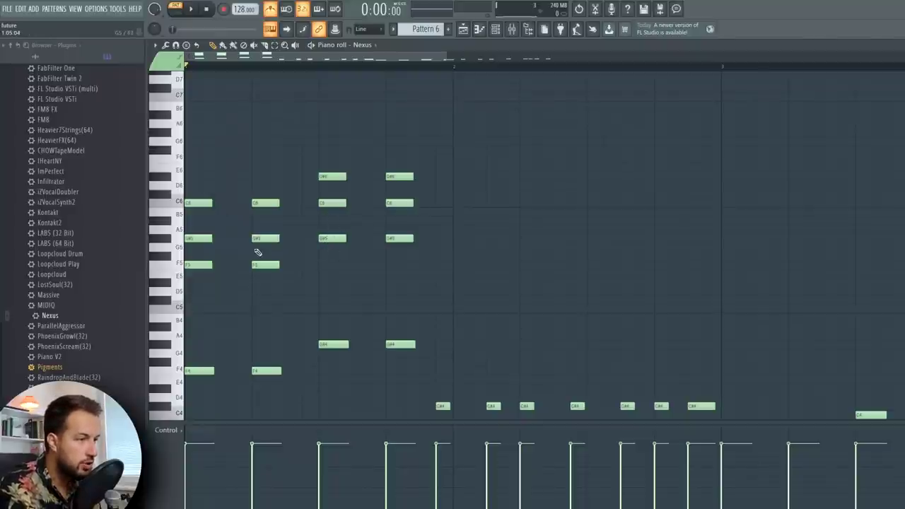
pyautogui.moveTo(262, 239); pyautogui.dragTo(261, 231)
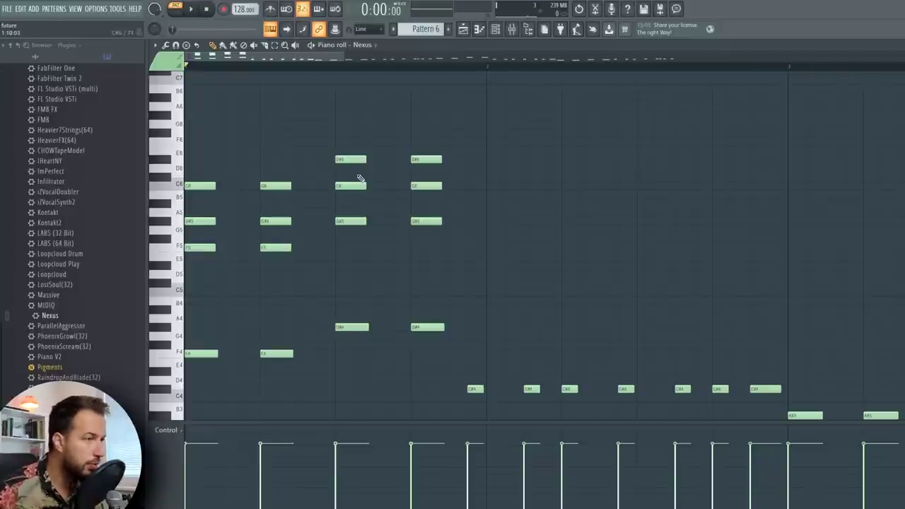
# Step: Copy the C#4 rhythm from the end of bar 1 through bar 2 up to C#5, F5 and G#5, and play the chords
pyautogui.scroll(-2, 382, 171)
pyautogui.moveTo(411, 61); pyautogui.dragTo(423, 64)
pyautogui.moveTo(547, 359); pyautogui.dragTo(338, 213)
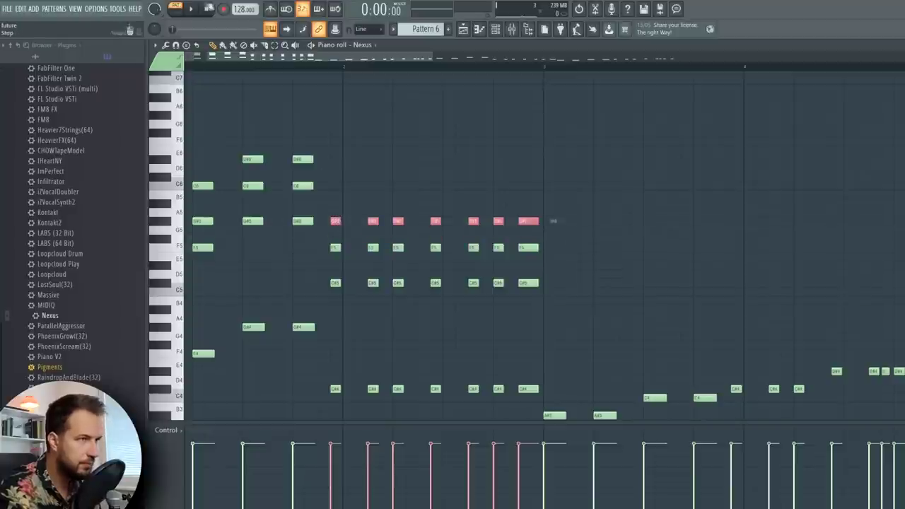
pyautogui.press('space')
pyautogui.scroll(-2, 256, 78)
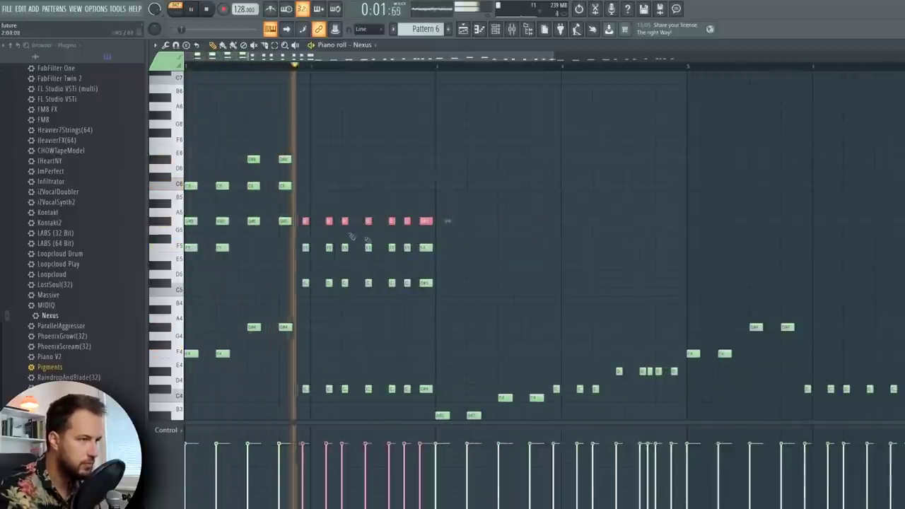
pyautogui.press('space')
# Step: Try the bar 2 chords with their F5 notes lowered to E5, play them, and return the notes to F5
pyautogui.moveTo(448, 234); pyautogui.dragTo(309, 264)
pyautogui.press('space')
pyautogui.click(335, 243)
pyautogui.press('space')
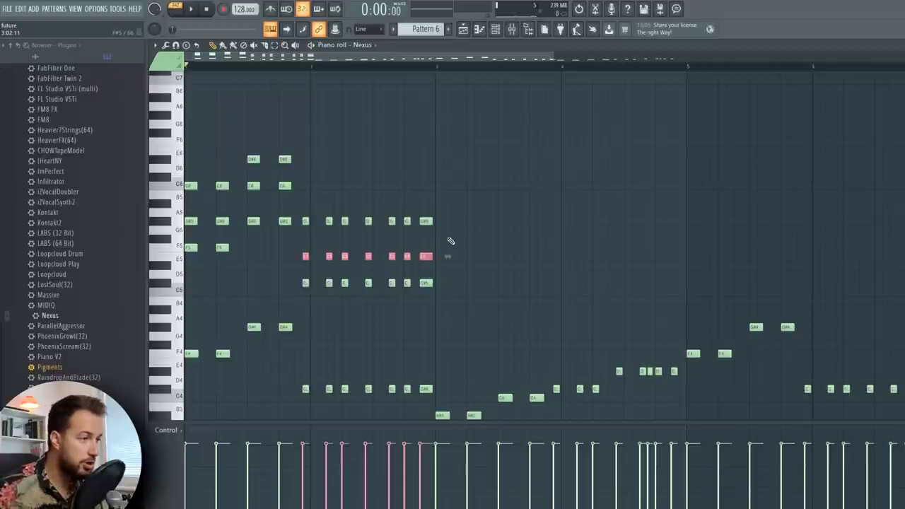
pyautogui.moveTo(301, 257); pyautogui.dragTo(306, 248)
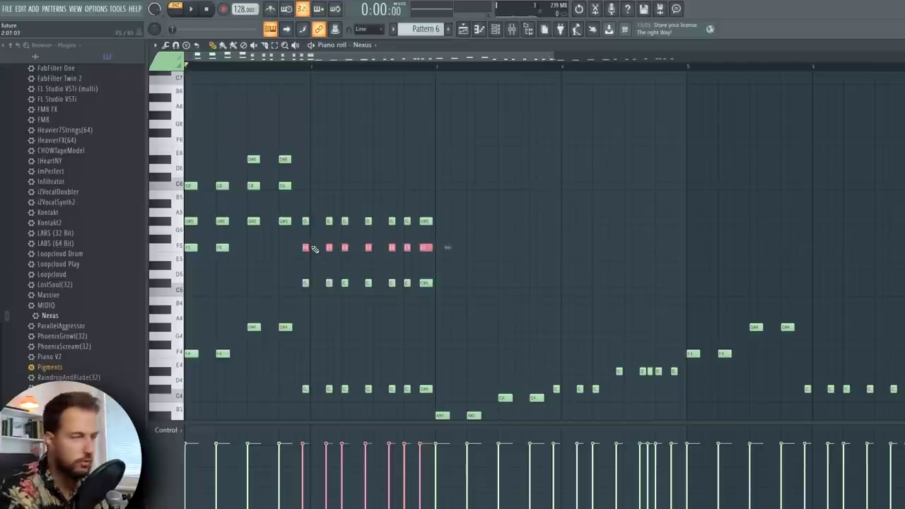
# Step: Stack an A#4, C#5 and F5 chord above the A#3 bass notes on beats 1 and 2 of bar 3
pyautogui.click(391, 229)
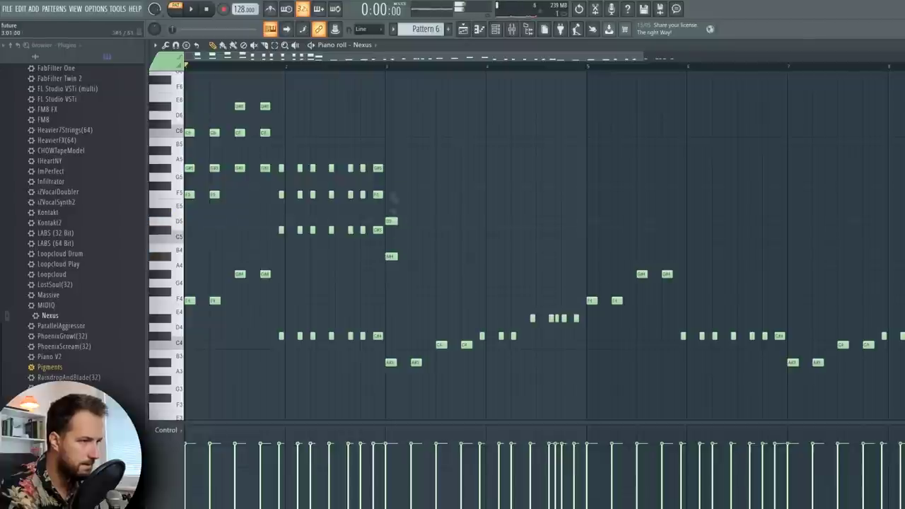
pyautogui.click(391, 195)
pyautogui.press('space')
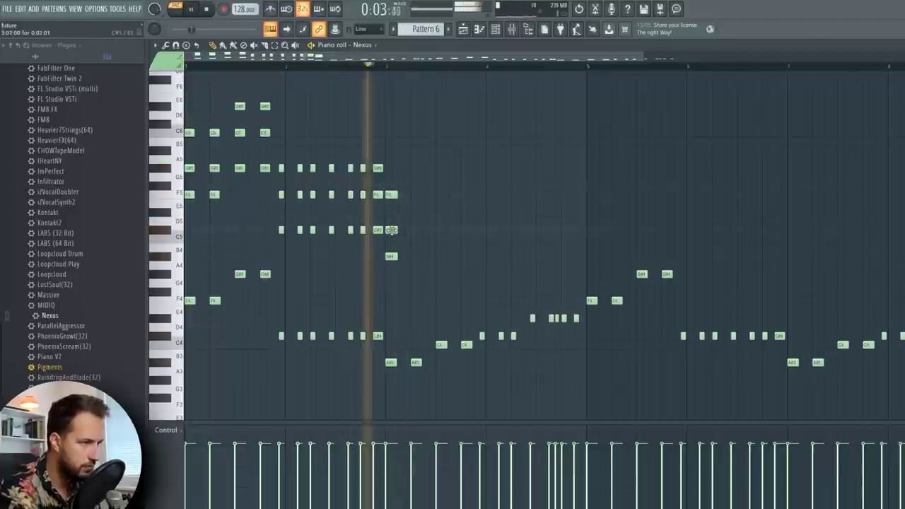
pyautogui.click(415, 256)
pyautogui.click(416, 230)
pyautogui.click(416, 195)
# Step: Add C5, D#5 and G5 chords on beats 3 and 4 of bar 3, and complete the chords through bar 8
pyautogui.click(442, 239)
pyautogui.click(442, 177)
pyautogui.click(443, 212)
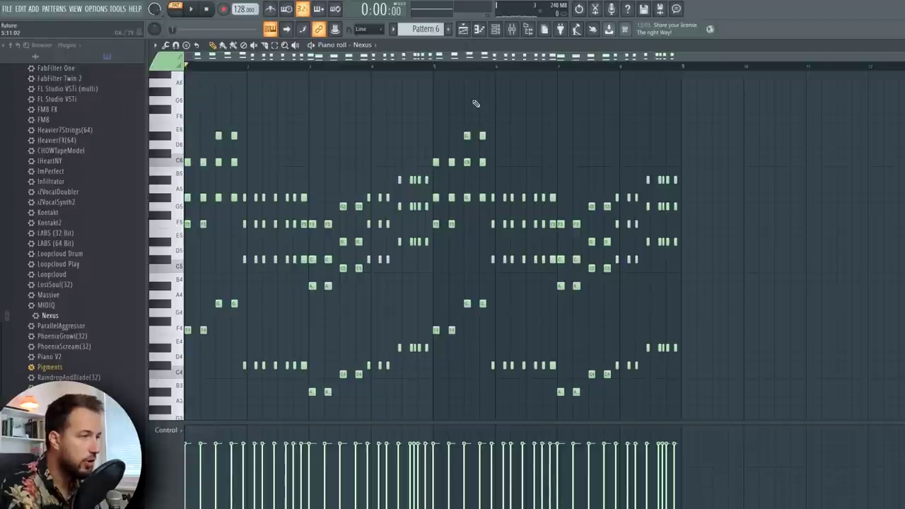
pyautogui.press('space')
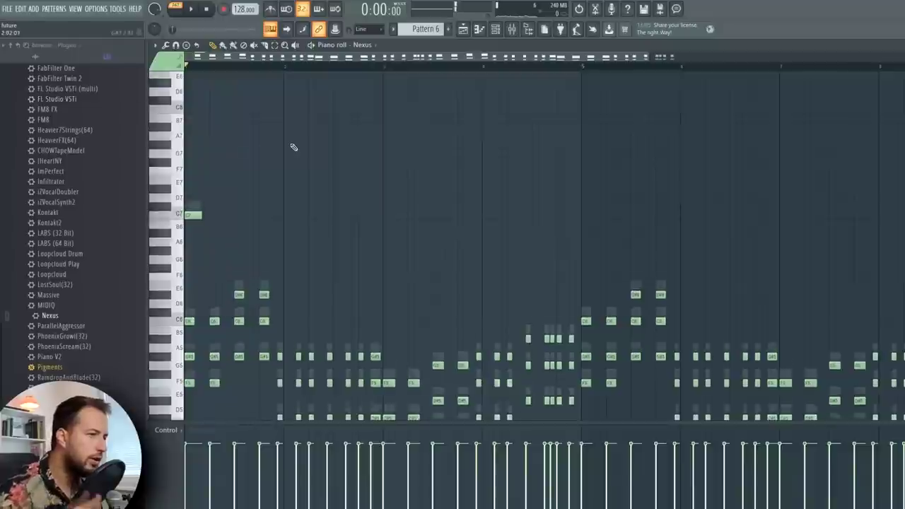
# Step: Start a high melody in bar 1 with C7, G#6, D#7 and F7 on beats 1 to 4, and play it
pyautogui.scroll(-2, 293, 147)
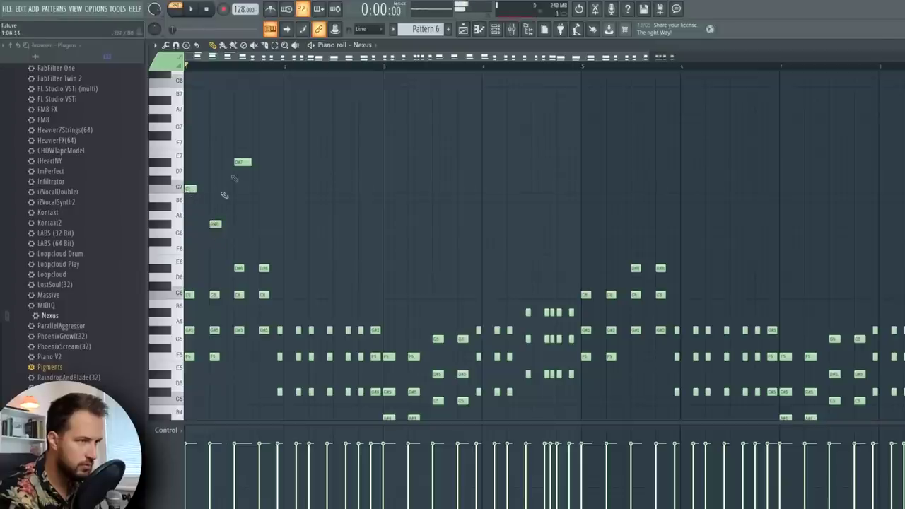
pyautogui.rightClick(239, 162)
pyautogui.click(238, 163)
pyautogui.click(255, 145)
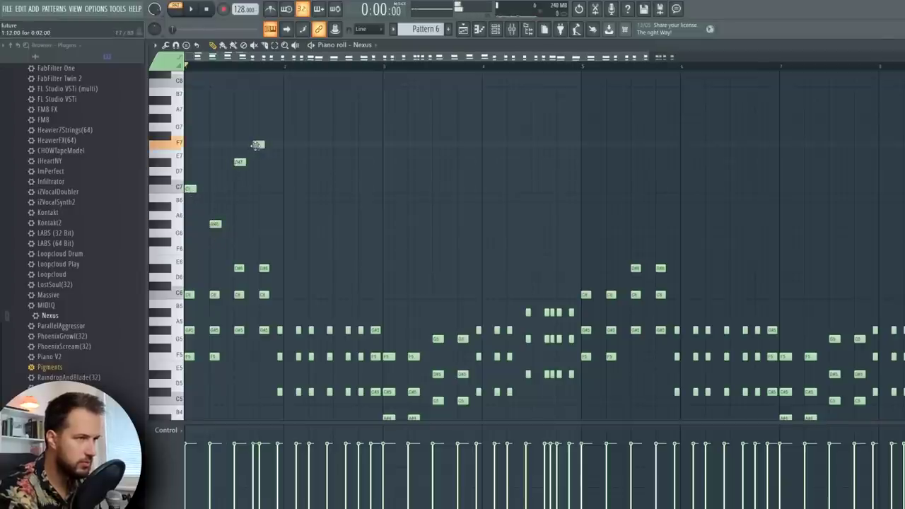
pyautogui.moveTo(255, 145); pyautogui.dragTo(263, 146)
pyautogui.press('space')
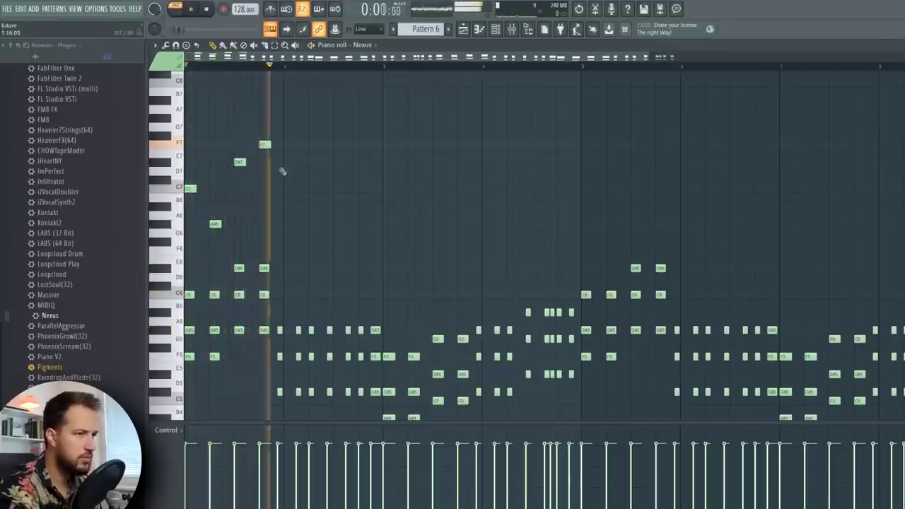
# Step: Continue the melody with G#7 on bar 1 step 16, then G7, C7, A#6, C7 and D#7 on bar 2 steps 3, 5, 8, 11 and 13
pyautogui.click(286, 117)
pyautogui.click(298, 127)
pyautogui.click(311, 188)
pyautogui.press('space')
pyautogui.click(329, 206)
pyautogui.click(348, 188)
pyautogui.click(359, 161)
pyautogui.press('space')
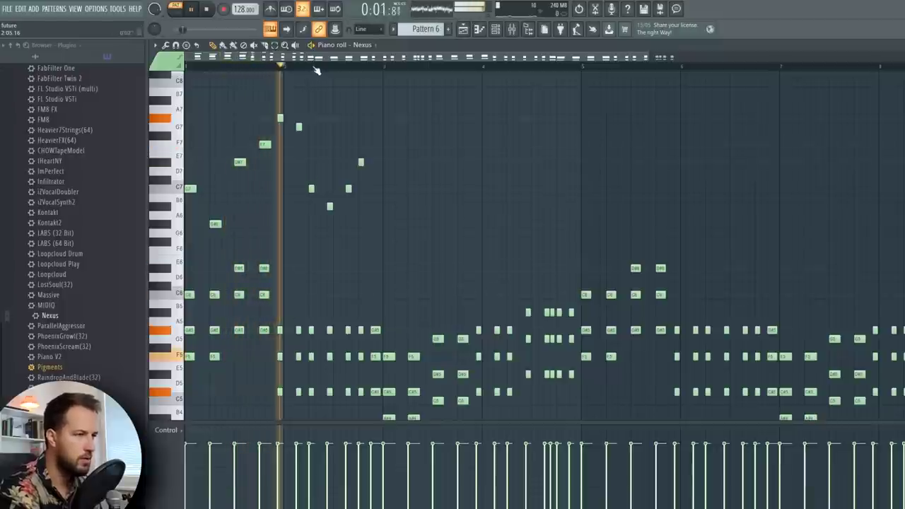
# Step: Extend the melody through bars 3 and 4, with F7, G#6, A#6 and D#7 on bar 3's beats, and play it
pyautogui.press('space')
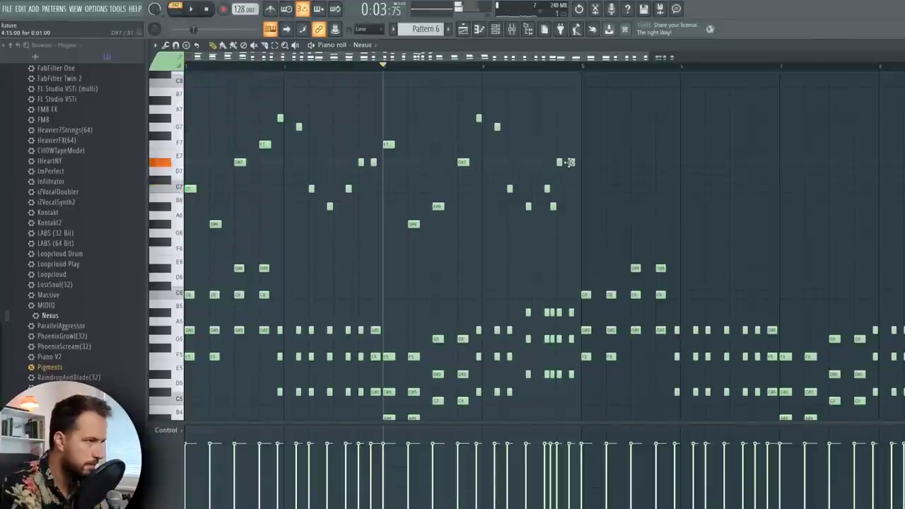
pyautogui.moveTo(630, 70); pyautogui.dragTo(485, 237)
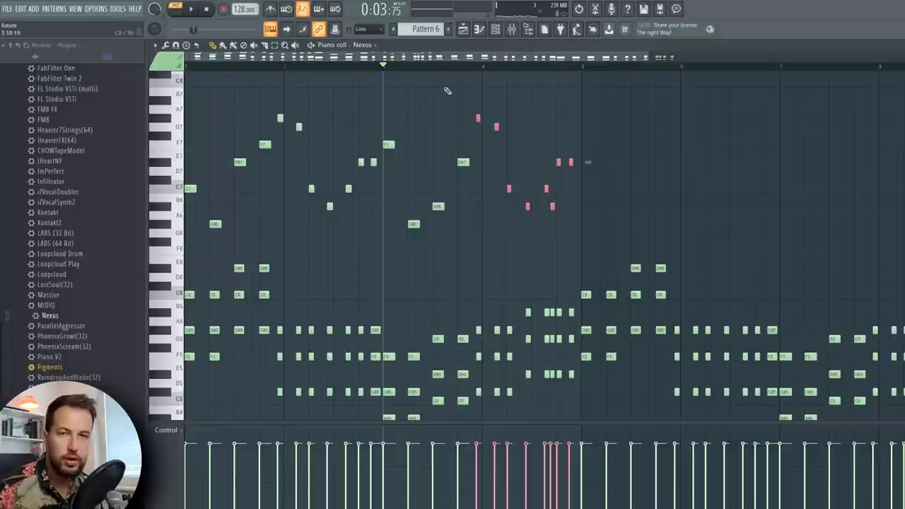
pyautogui.press('space')
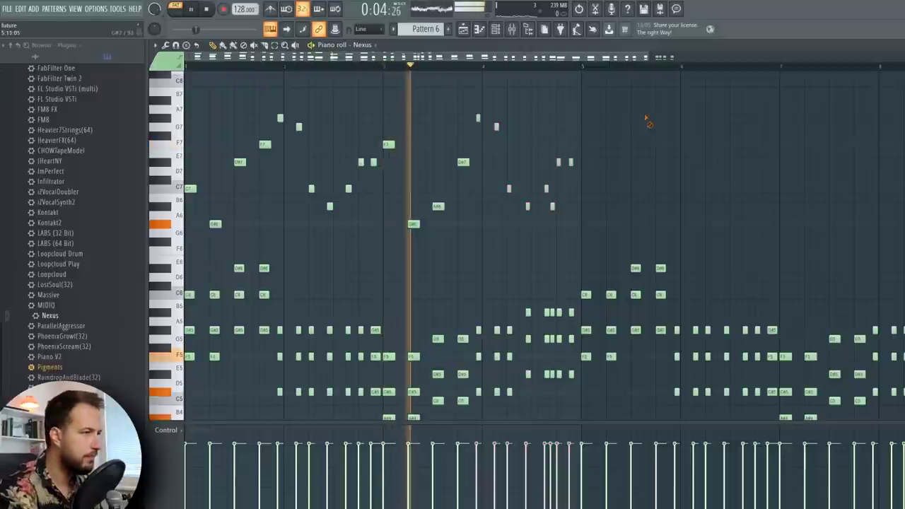
pyautogui.keyDown('ctrl'); pyautogui.click(648, 120); pyautogui.keyUp('ctrl')
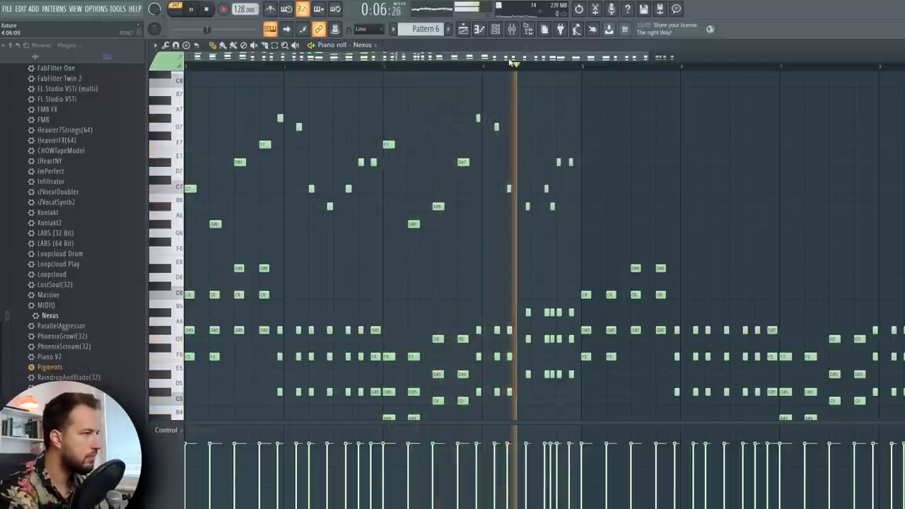
pyautogui.press('space')
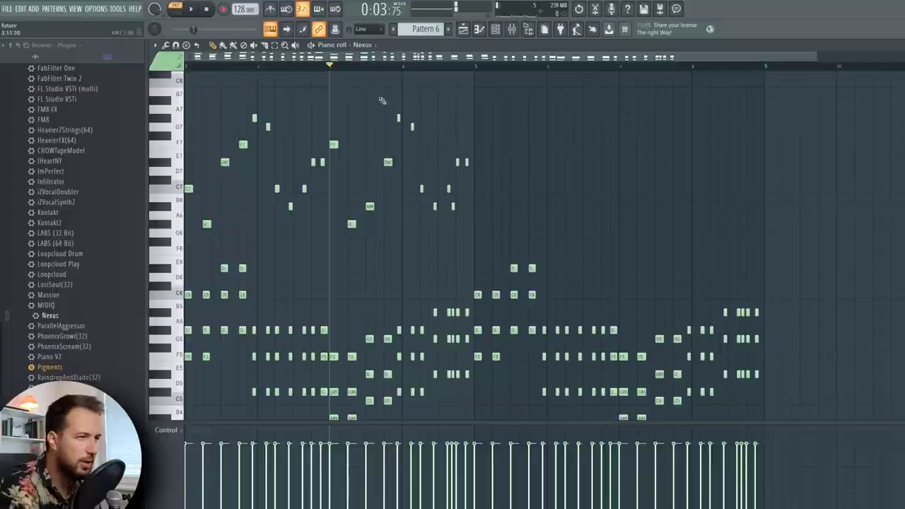
# Step: Copy the four-bar melody from bars 1 to 4 into bars 5 to 8
pyautogui.moveTo(546, 95); pyautogui.dragTo(186, 248)
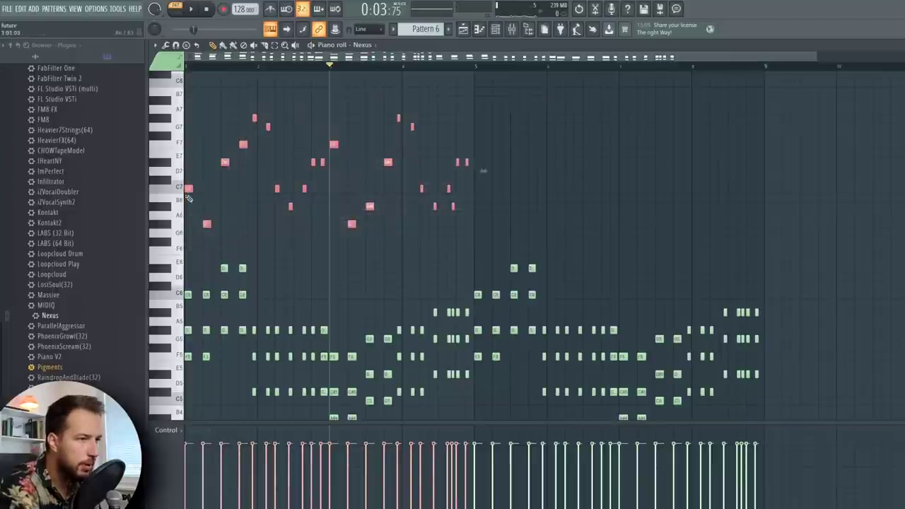
pyautogui.moveTo(188, 189); pyautogui.dragTo(479, 189)
pyautogui.keyDown('ctrl'); pyautogui.click(637, 251); pyautogui.keyUp('ctrl')
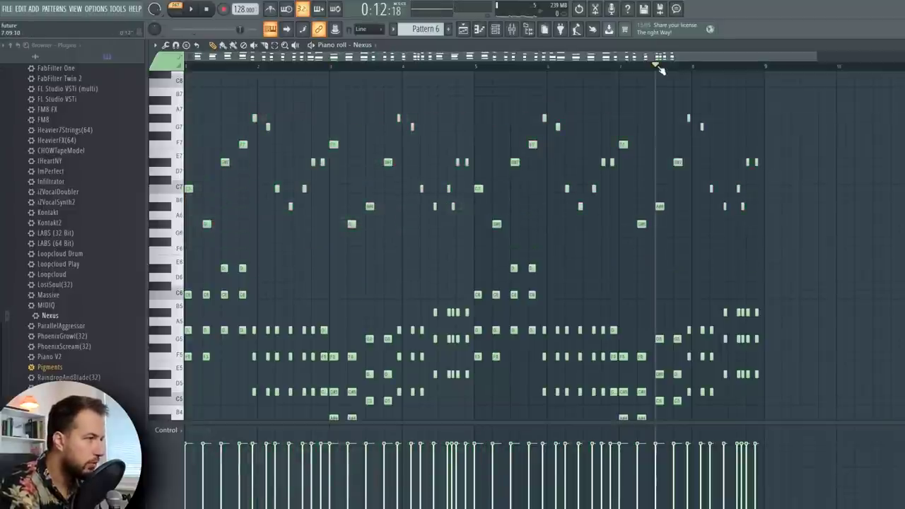
# Step: Rewrite the melody's ending in bar 8 as A#7, G#7, A#7 and C8 on steps 8, 11, 13 and 15, and play it
pyautogui.moveTo(648, 59); pyautogui.dragTo(647, 107)
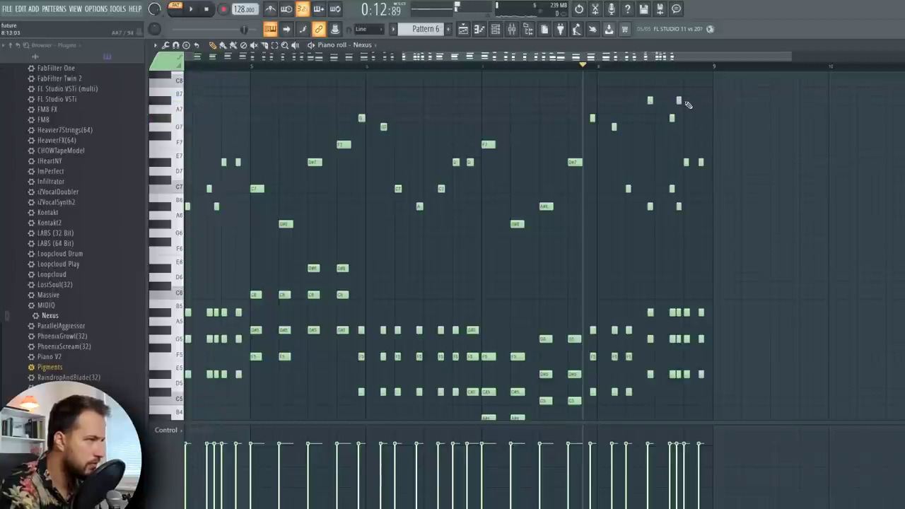
pyautogui.press('space')
pyautogui.scroll(1, 692, 205)
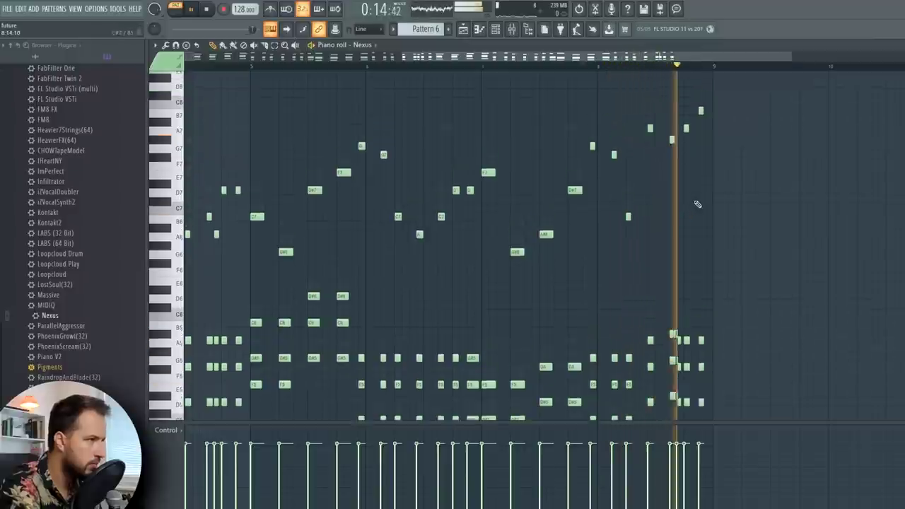
pyautogui.scroll(1, 703, 187)
pyautogui.press('space')
pyautogui.scroll(-2, 484, 71)
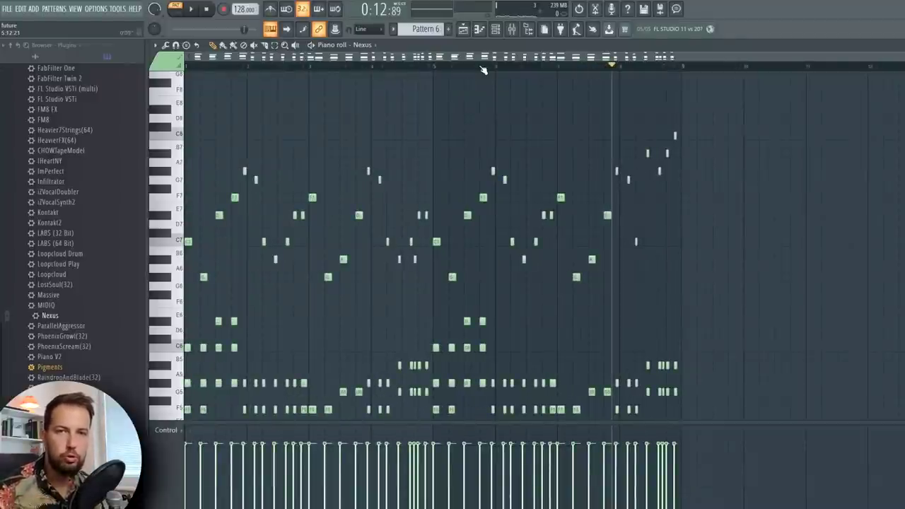
# Step: Play the whole pattern and raise the A#6 melody note on beat 3 of bar 7 to C7
pyautogui.scroll(-2, 319, 107)
pyautogui.scroll(-2, 320, 108)
pyautogui.press('space')
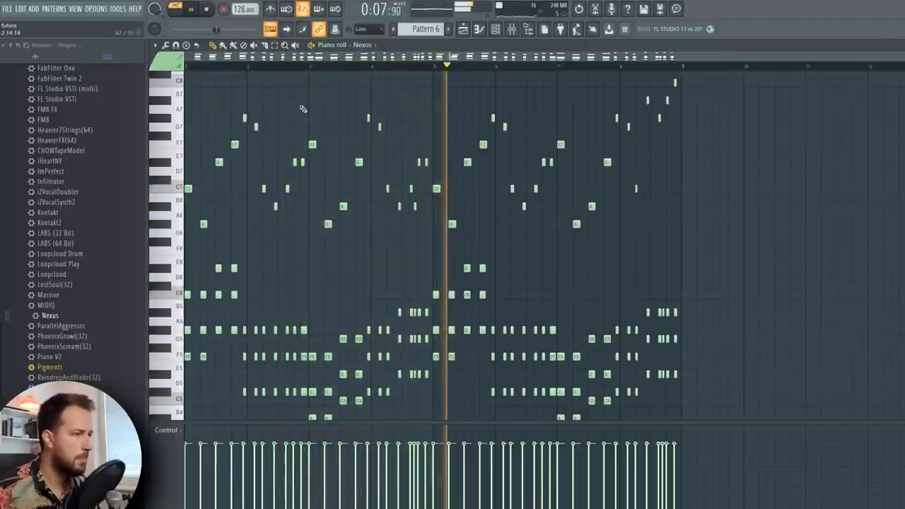
pyautogui.moveTo(592, 206); pyautogui.dragTo(592, 189)
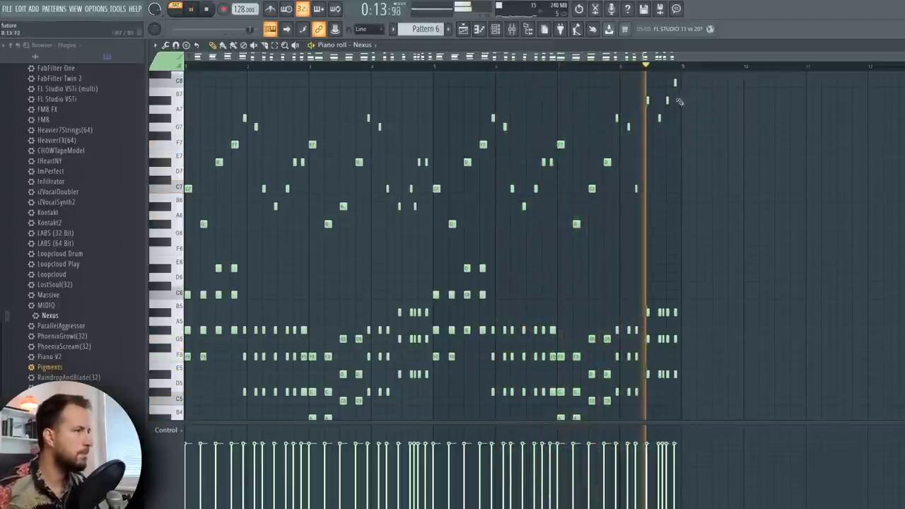
# Step: Stop playback and switch to Melodics to look through its Keys lessons, courses and Guided Path
pyautogui.press('space')
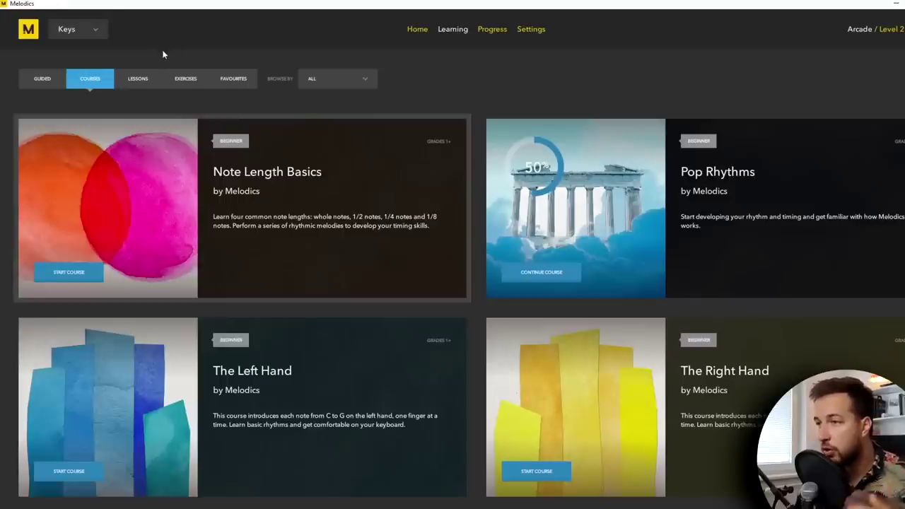
pyautogui.click(137, 79)
pyautogui.click(187, 78)
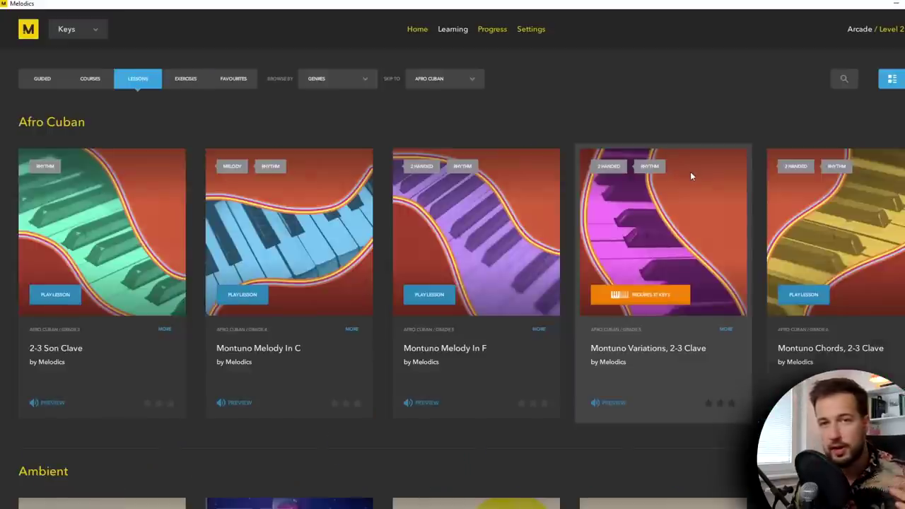
pyautogui.scroll(-5, 690, 171)
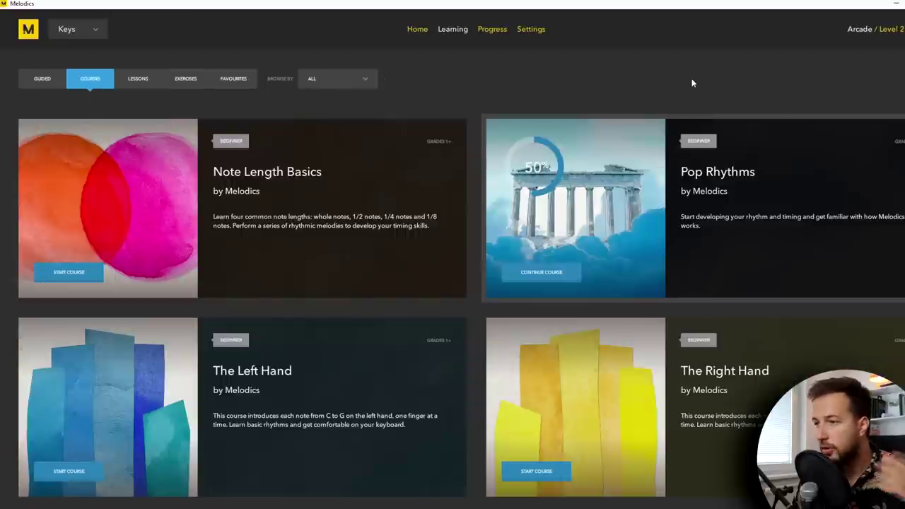
pyautogui.scroll(-10, 394, 172)
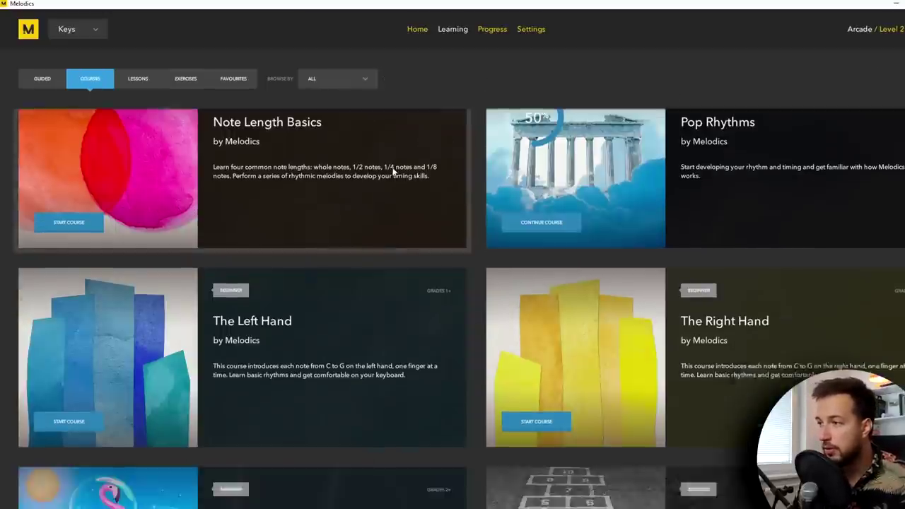
pyautogui.scroll(-5, 640, 212)
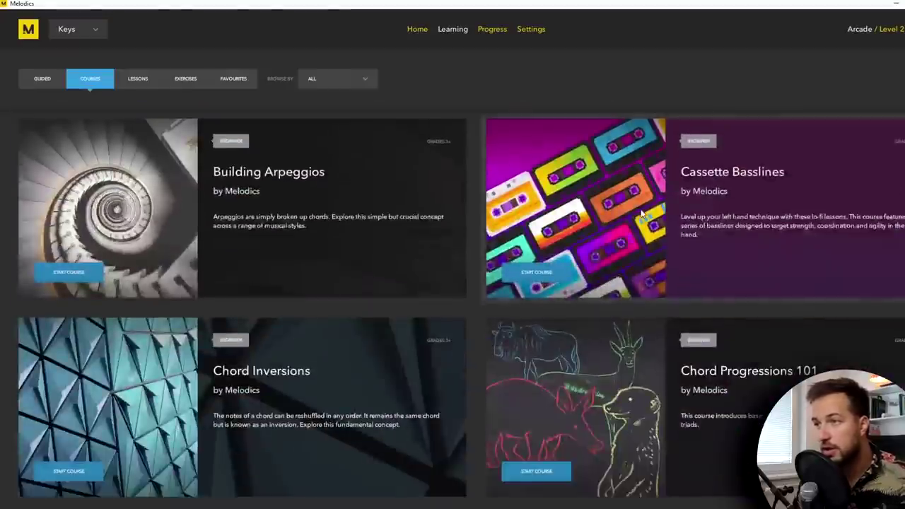
pyautogui.click(82, 82)
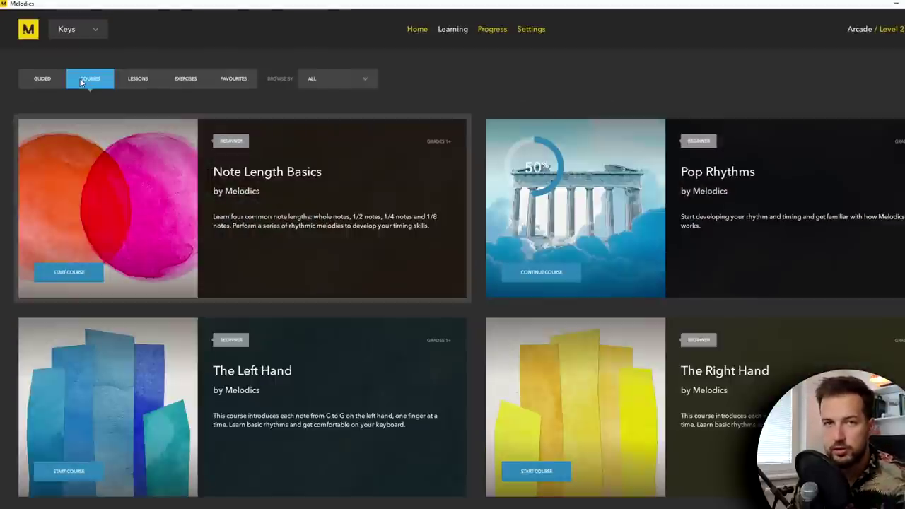
pyautogui.click(43, 78)
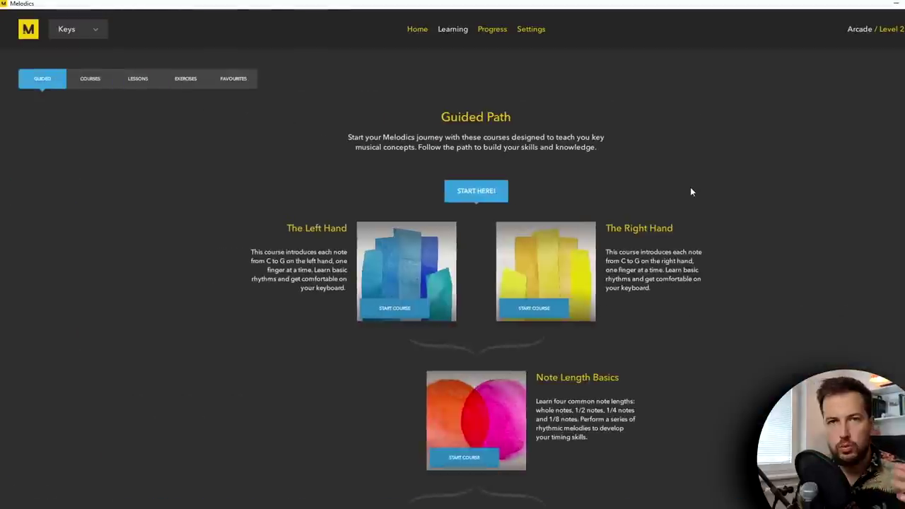
pyautogui.scroll(-10, 685, 192)
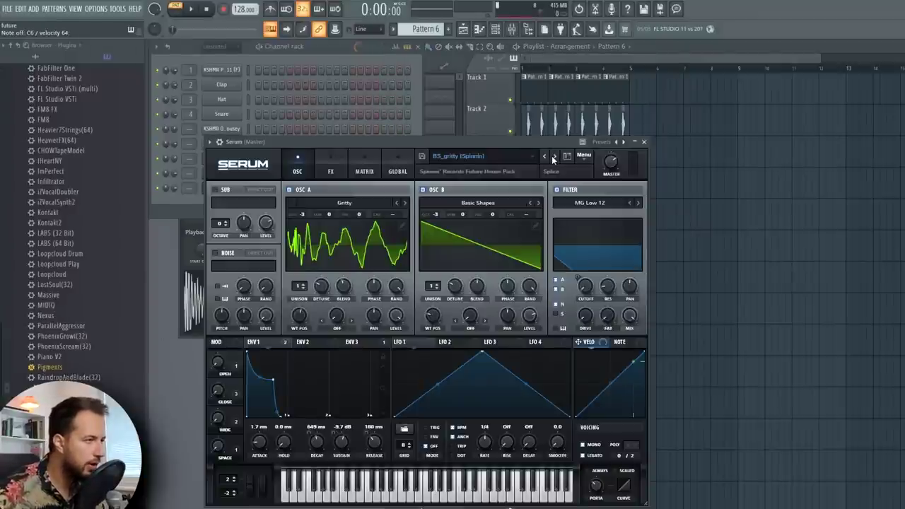
# Step: Audition neighbouring Spinnin' Future House bass presets in Serum, including BS_jump and BS_future_pluck, and keep BS_gritty
pyautogui.click(553, 156)
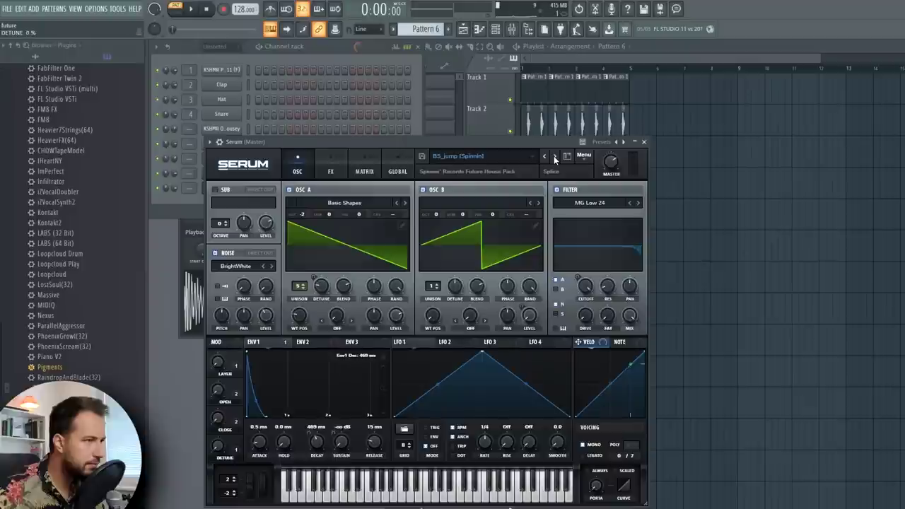
pyautogui.click(546, 156)
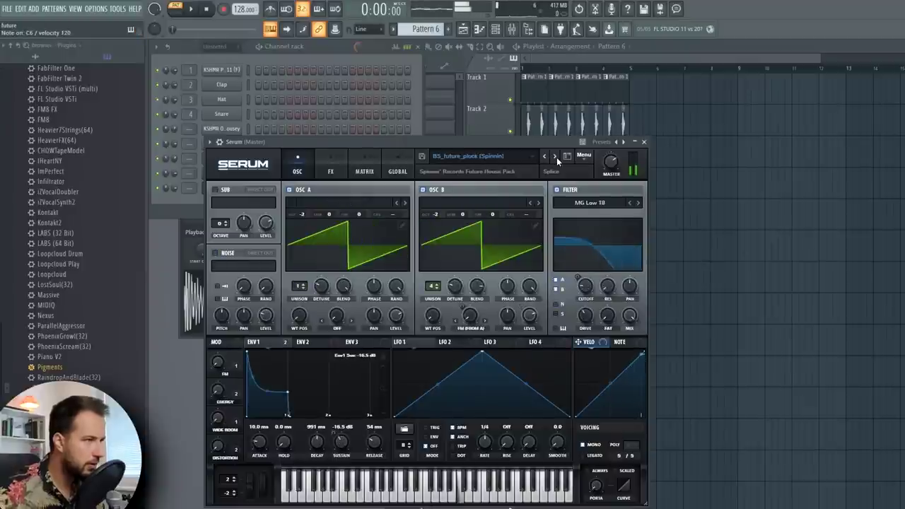
pyautogui.click(556, 157)
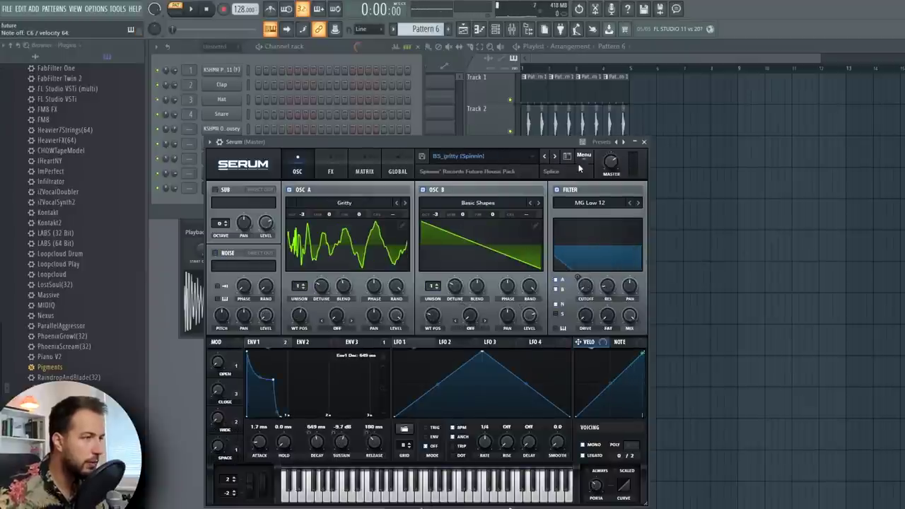
pyautogui.click(644, 141)
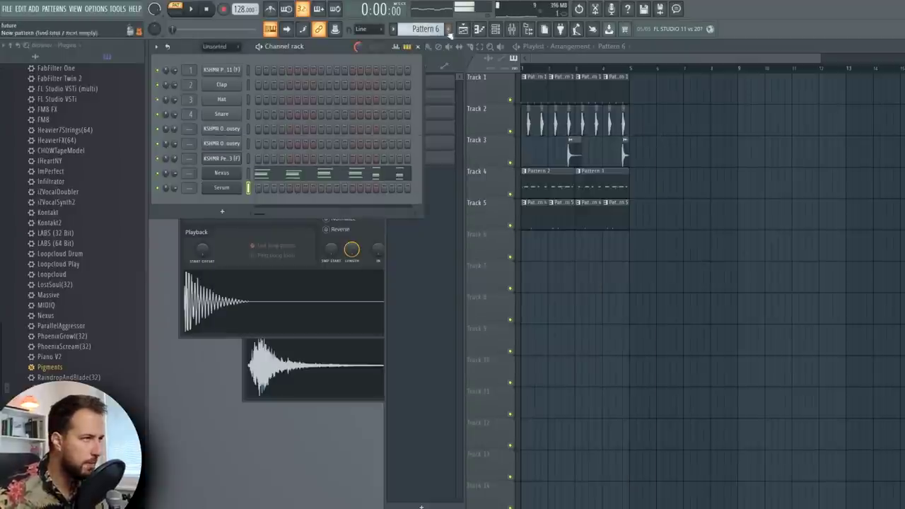
# Step: Route the Serum channel to mixer track 5 and add Soundgoodizer in its first effect slot
pyautogui.click(221, 187)
pyautogui.click(220, 142)
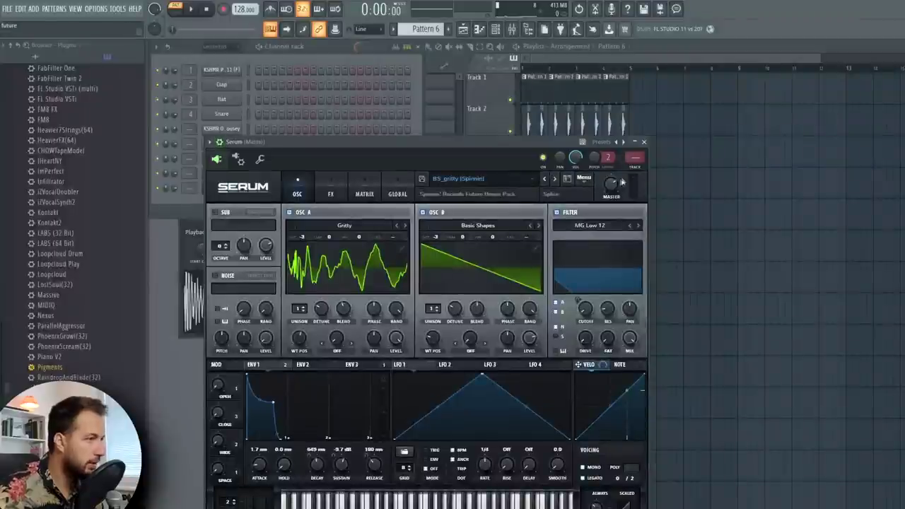
pyautogui.click(637, 168)
pyautogui.click(778, 226)
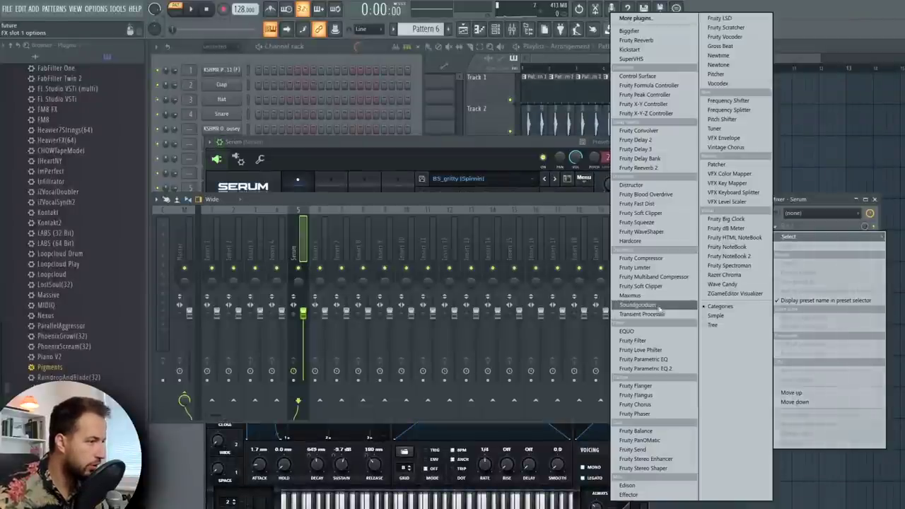
pyautogui.click(658, 309)
pyautogui.click(235, 270)
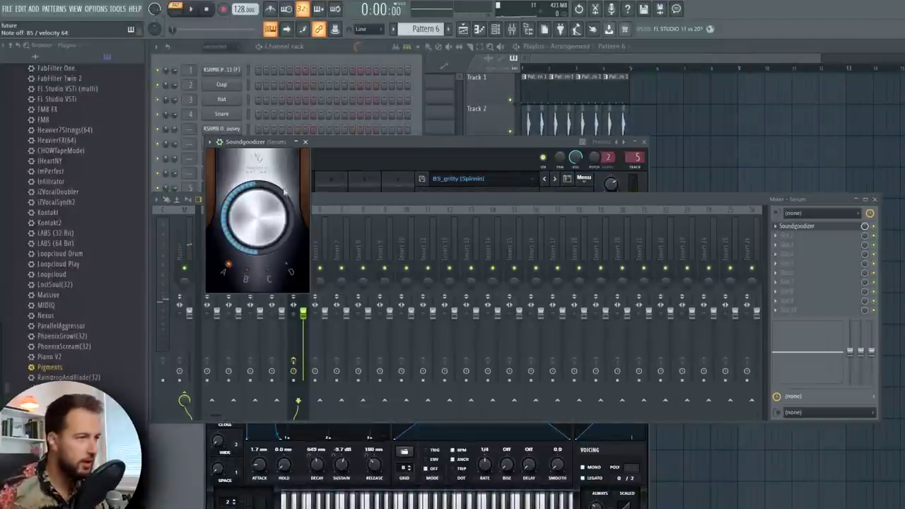
pyautogui.click(306, 142)
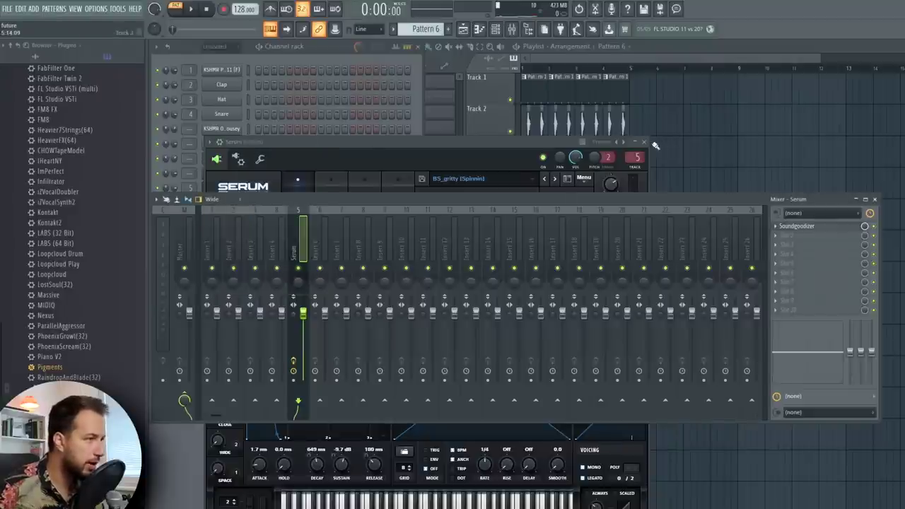
pyautogui.click(583, 146)
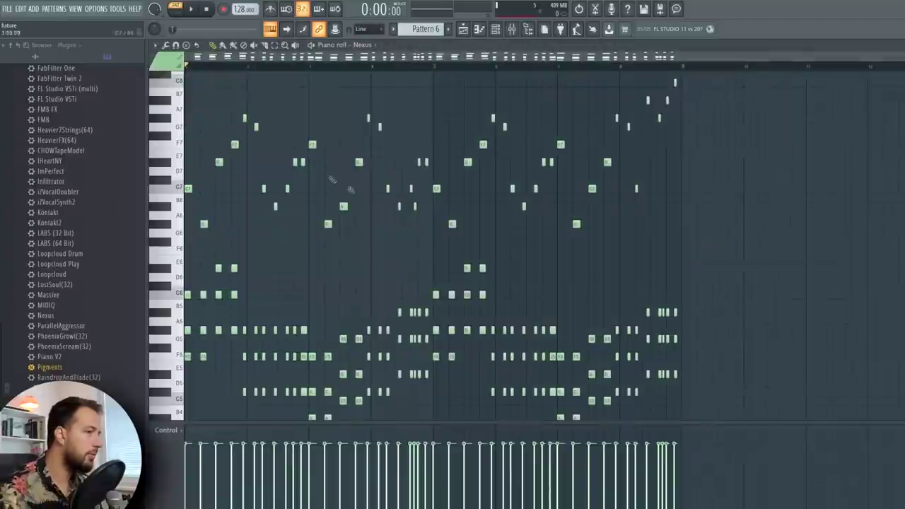
# Step: Copy the low bass notes of the Nexus part into Serum's piano roll in a new Pattern 7 and play them
pyautogui.scroll(-3, 659, 263)
pyautogui.moveTo(677, 288); pyautogui.dragTo(181, 411)
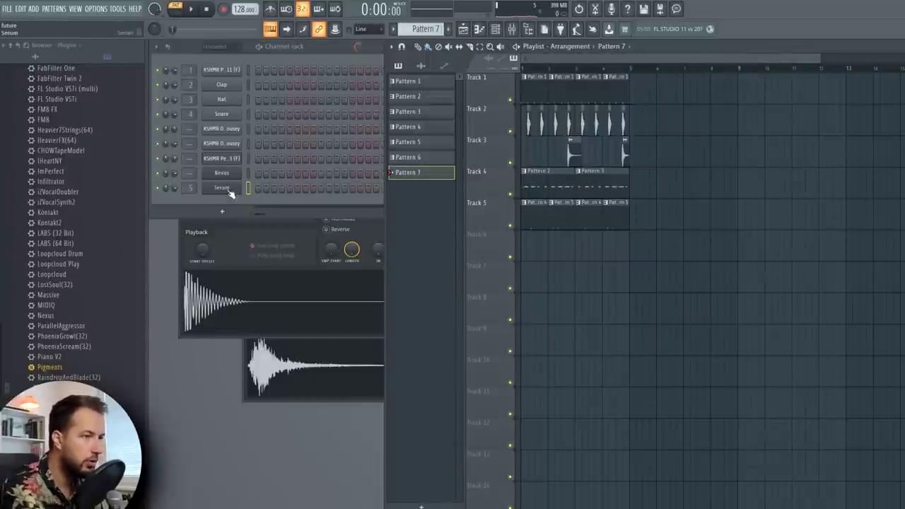
pyautogui.rightClick(236, 189)
pyautogui.click(262, 188)
pyautogui.hotkey('ctrl', 'v')
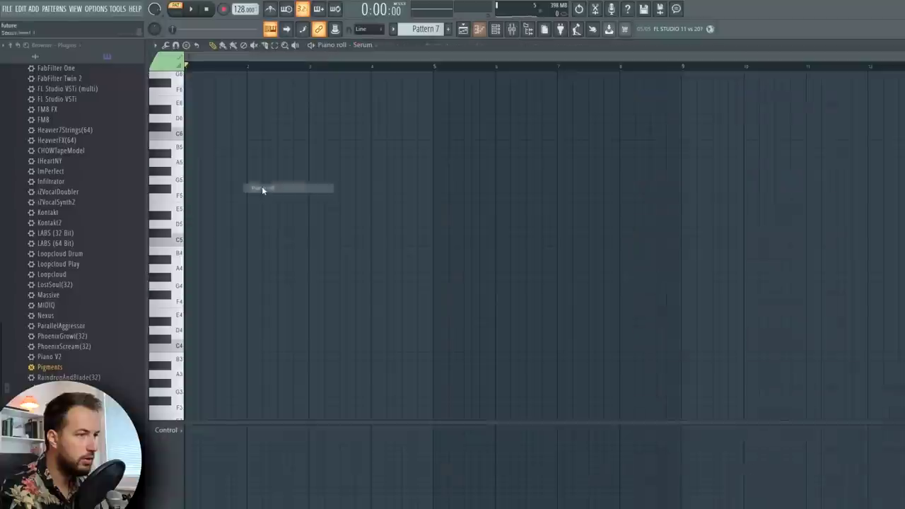
pyautogui.hotkey('ctrl', 'd')
pyautogui.click(194, 10)
pyautogui.press('space')
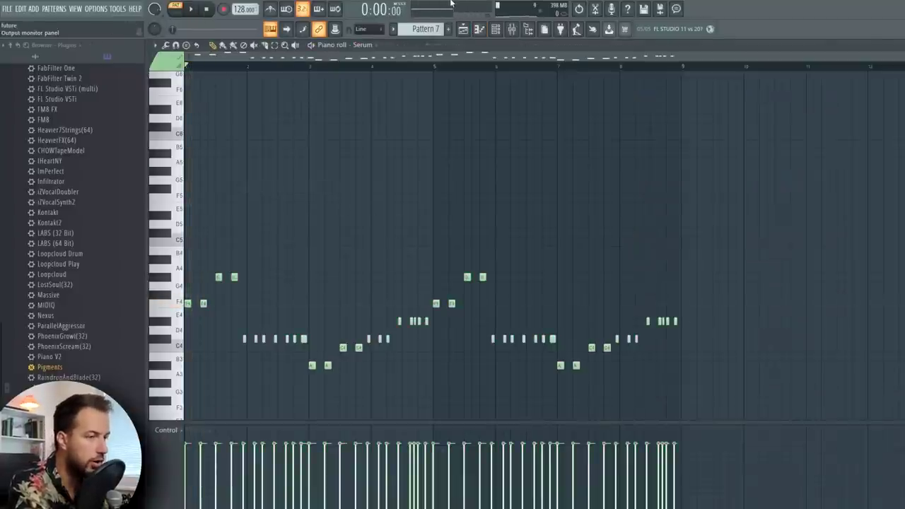
# Step: Raise all of Serum's bass notes by one octave and play the pattern
pyautogui.hotkey('ctrl', 'Up')
pyautogui.press('space')
pyautogui.scroll(2, 406, 149)
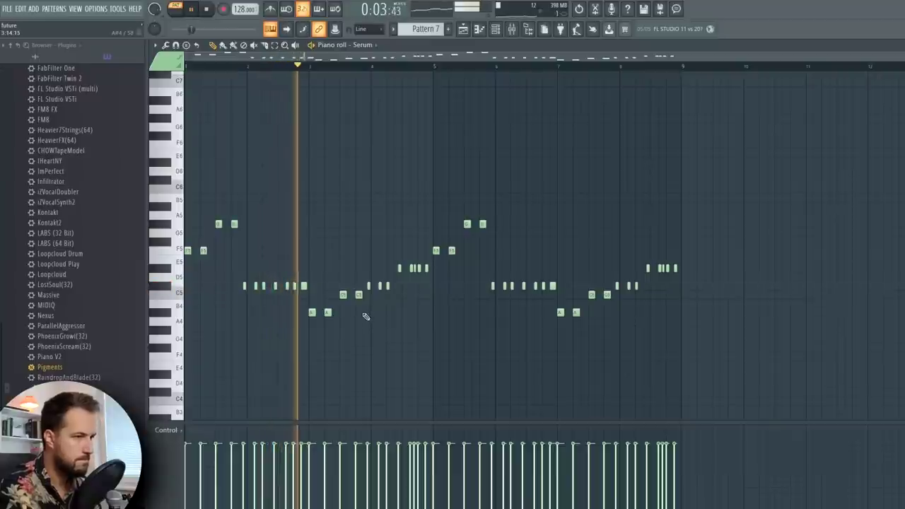
pyautogui.press('space')
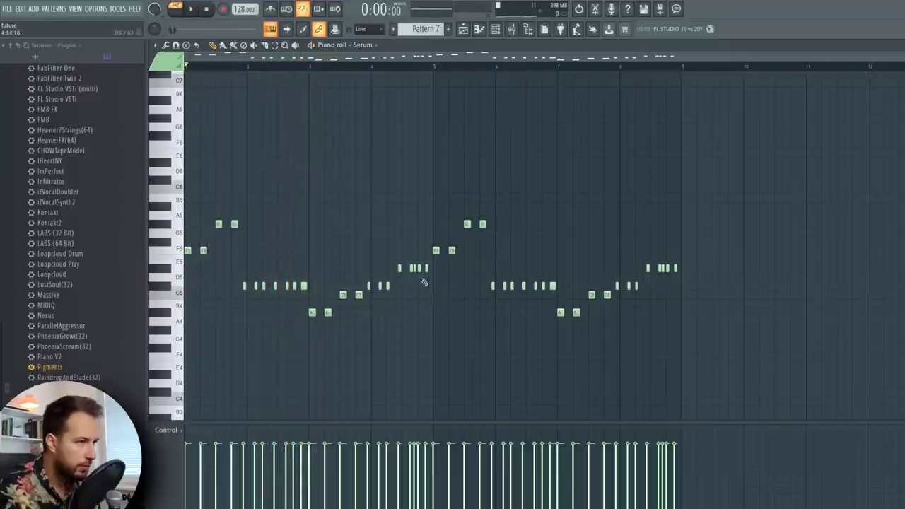
# Step: Raise all bass notes after the first four in bars 1 to 4 and in bars 5 to 8 by one octave, and play them
pyautogui.moveTo(417, 277); pyautogui.dragTo(210, 350)
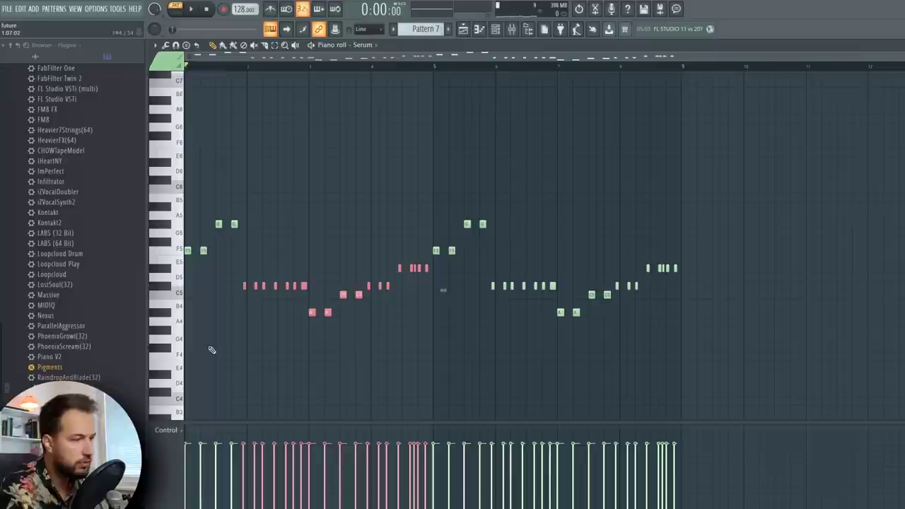
pyautogui.moveTo(326, 311); pyautogui.dragTo(326, 206)
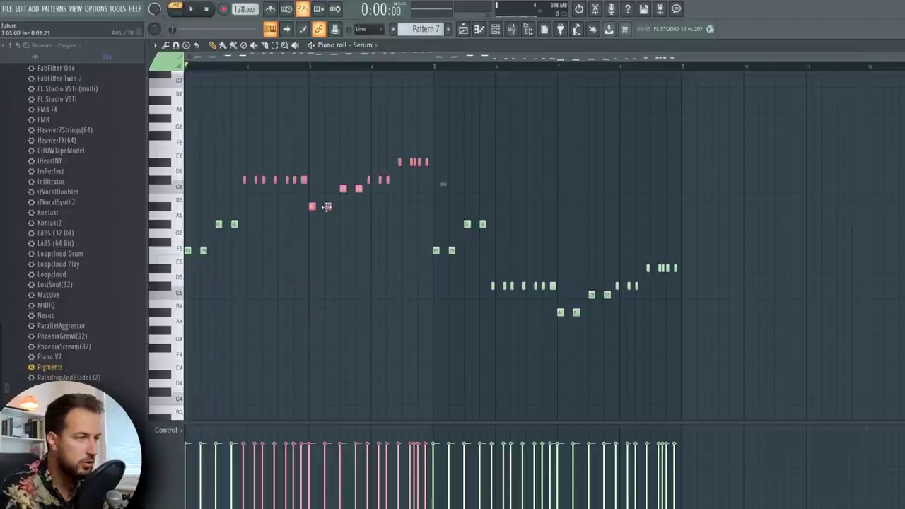
pyautogui.press('space')
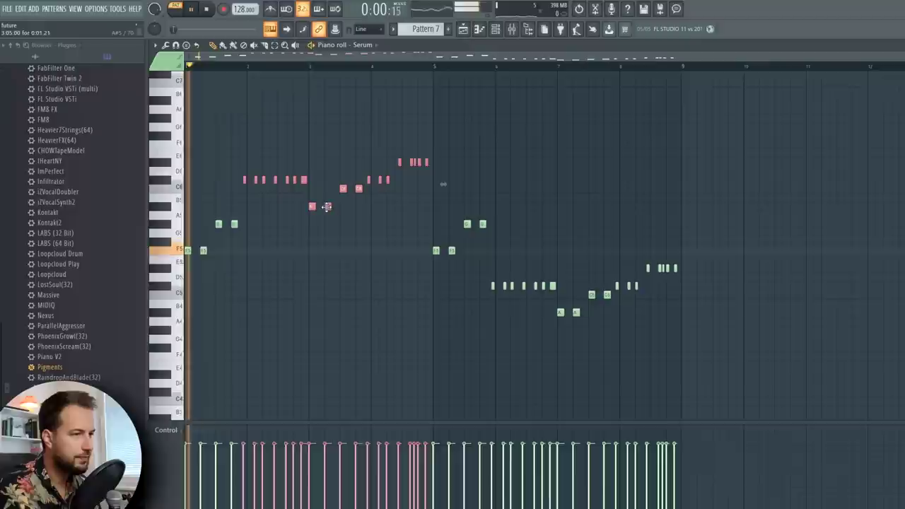
pyautogui.click(313, 309)
pyautogui.moveTo(692, 248); pyautogui.dragTo(493, 358)
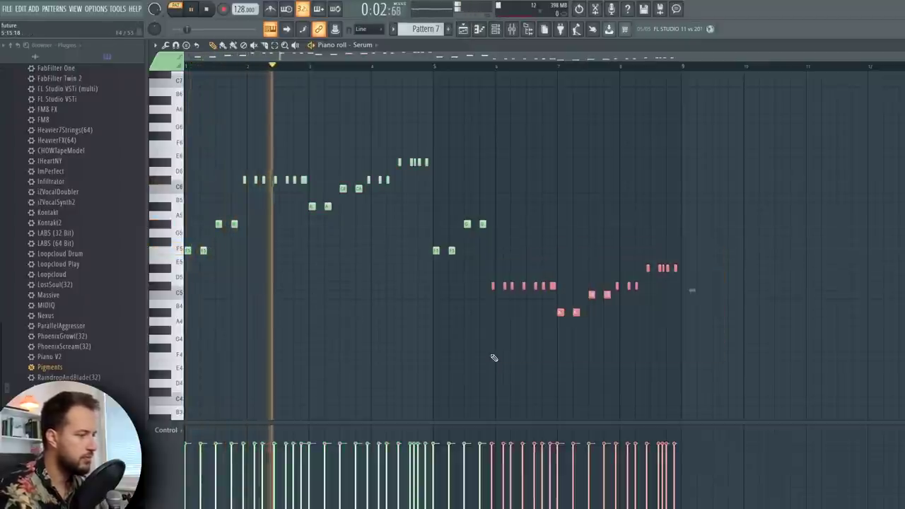
pyautogui.keyDown('ctrl'); pyautogui.click(345, 290); pyautogui.keyUp('ctrl')
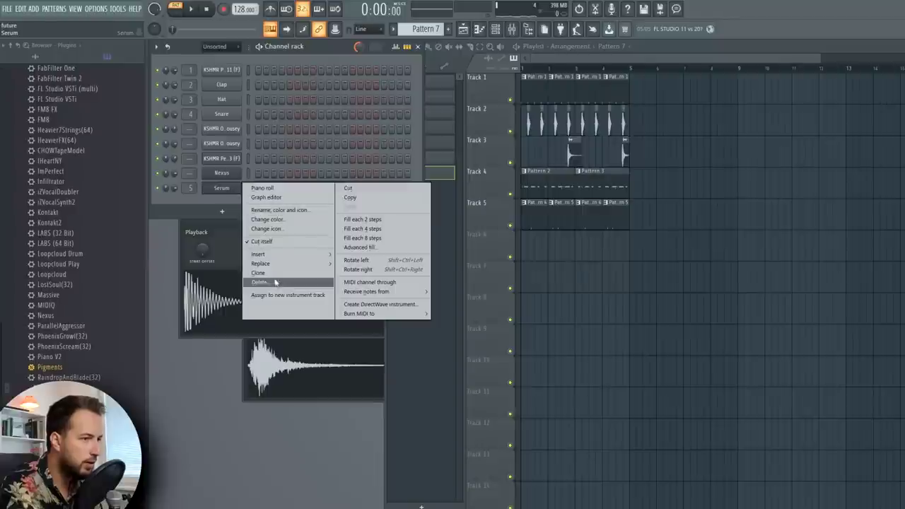
# Step: Clone the Serum channel and load the BS_deep preset in the clone after trying BS_bouncy
pyautogui.click(275, 278)
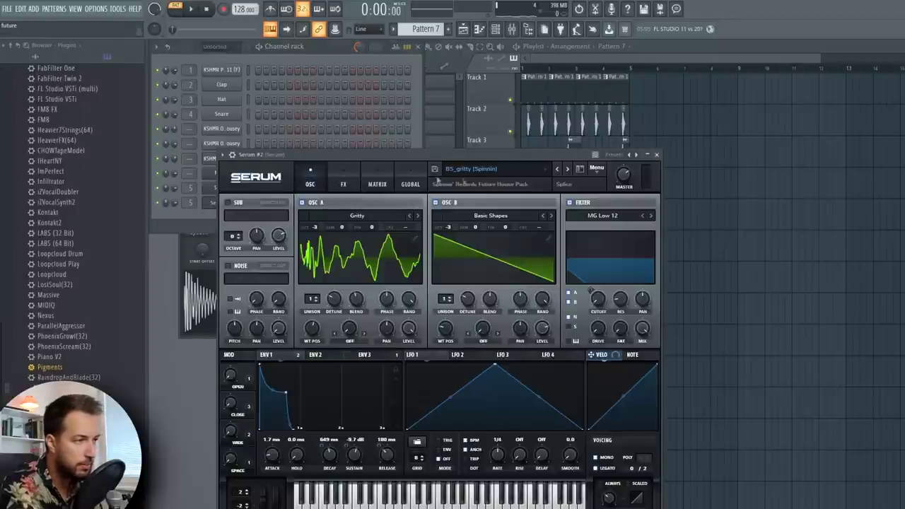
pyautogui.click(517, 173)
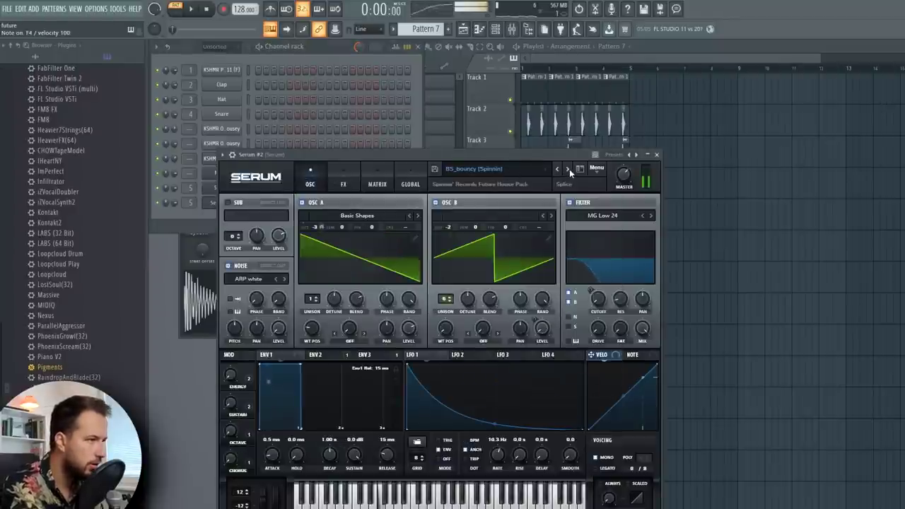
pyautogui.click(569, 170)
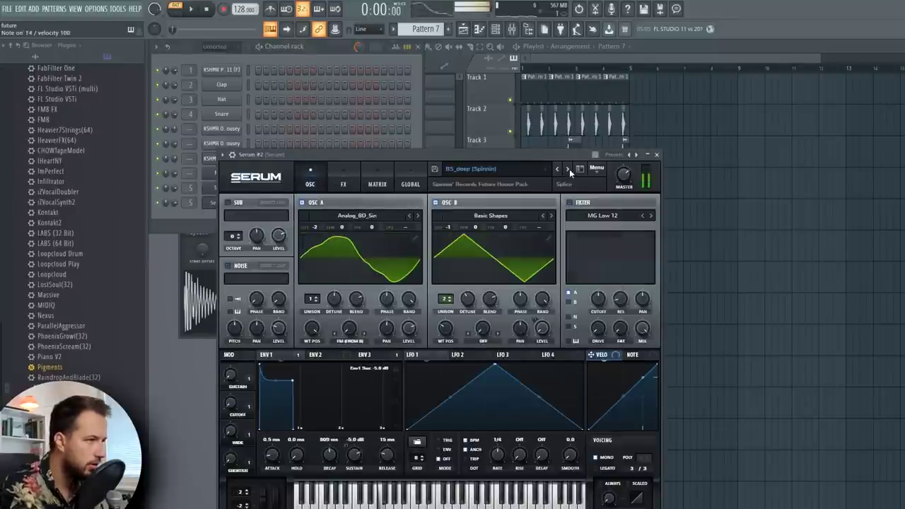
pyautogui.click(658, 155)
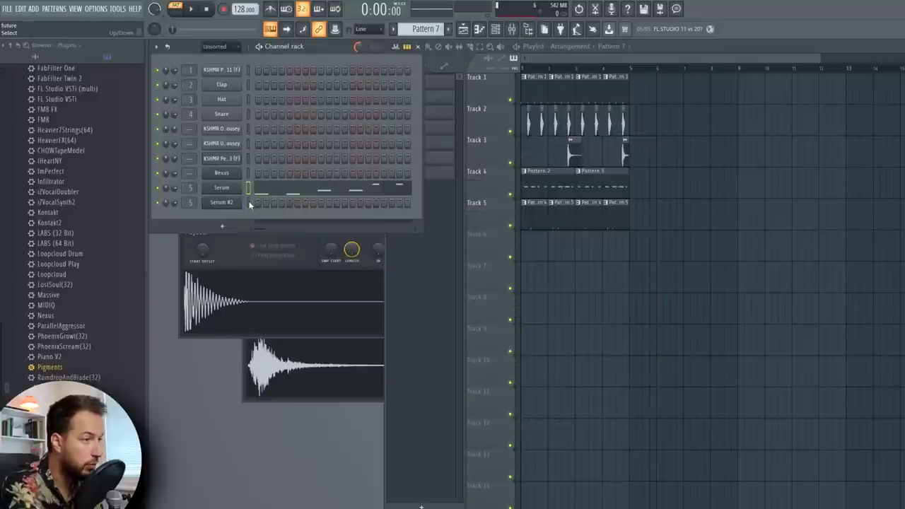
# Step: Copy Serum's bass notes into the Serum #2 channel one octave lower and play both layers
pyautogui.click(253, 205)
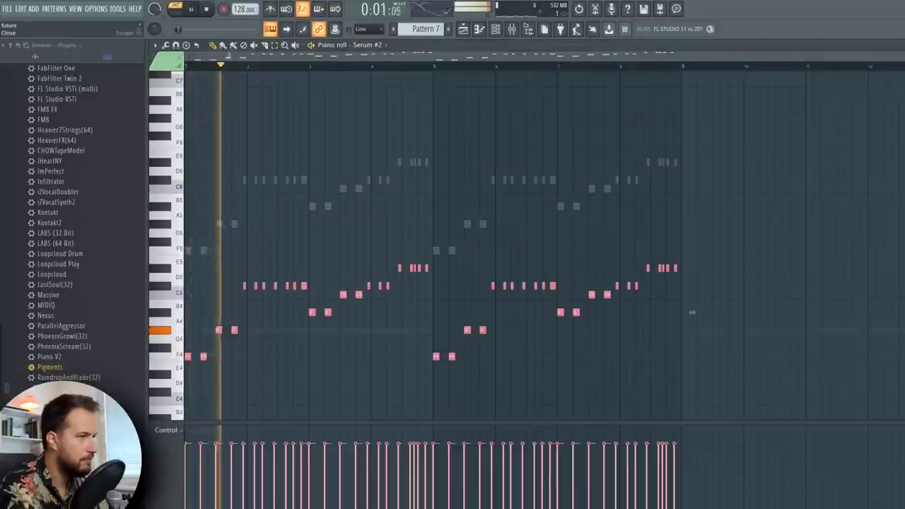
pyautogui.press('Escape')
# Step: Rename mixer insert 6 to SD and colour it red
pyautogui.click(232, 204)
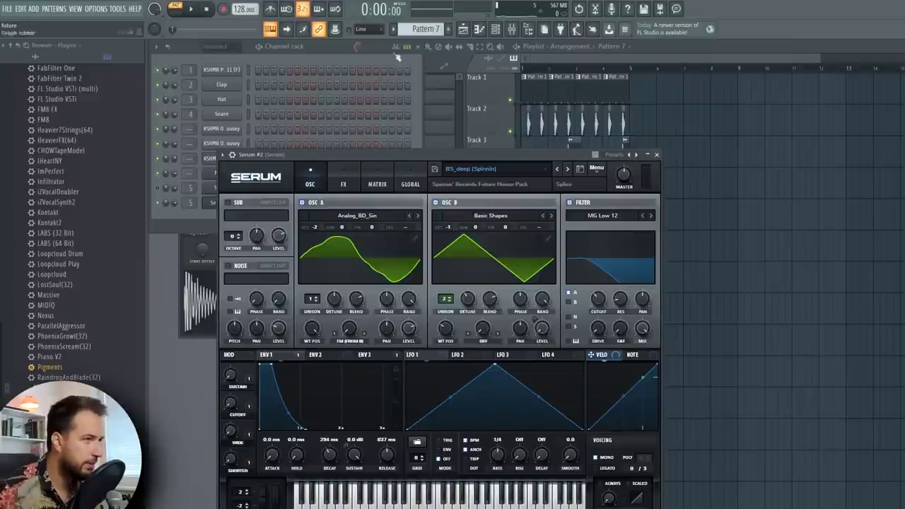
pyautogui.click(512, 29)
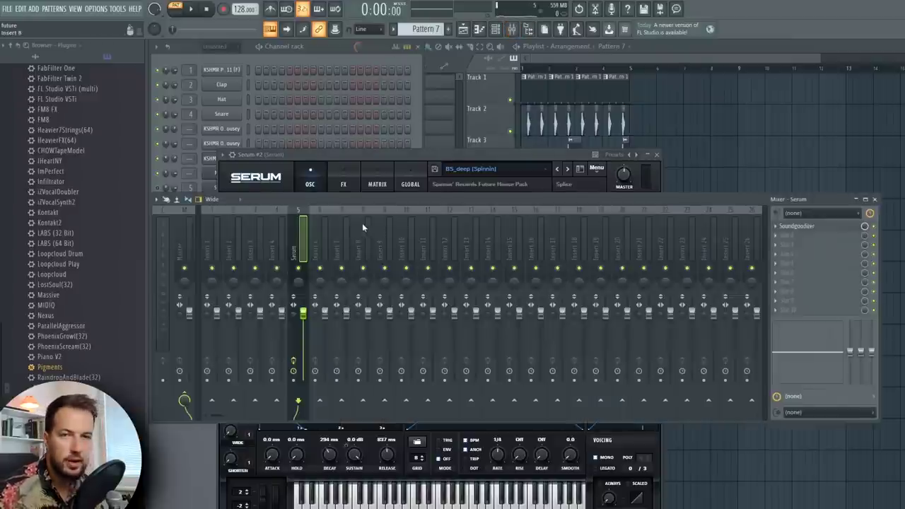
pyautogui.rightClick(328, 212)
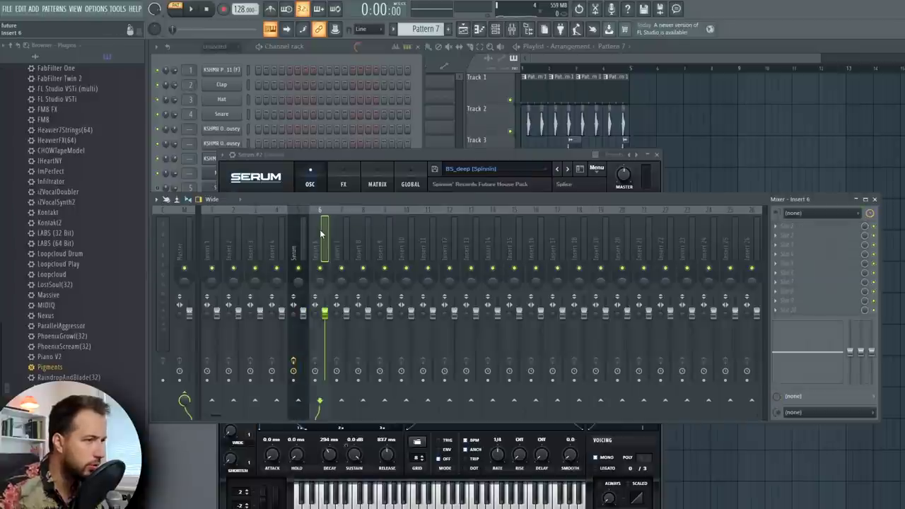
pyautogui.click(366, 219)
pyautogui.write('SD')
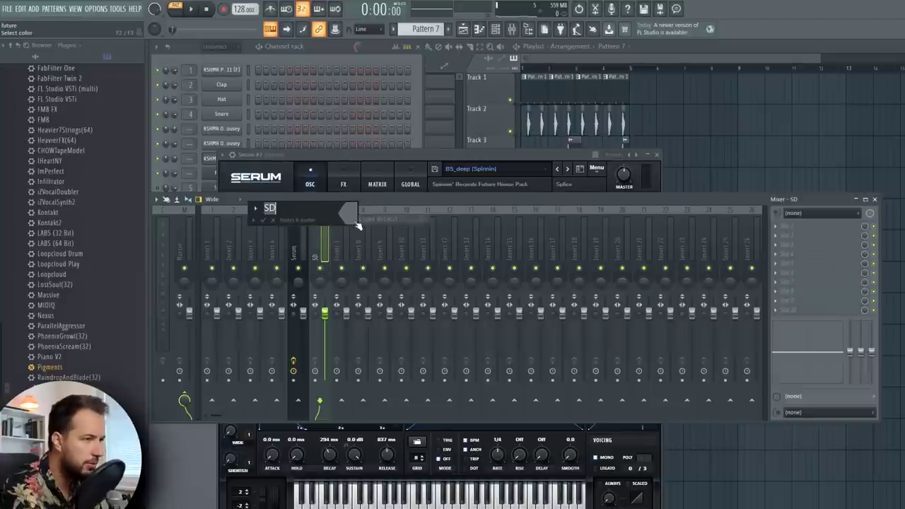
pyautogui.click(361, 210)
pyautogui.click(382, 246)
pyautogui.click(386, 245)
pyautogui.press('Return')
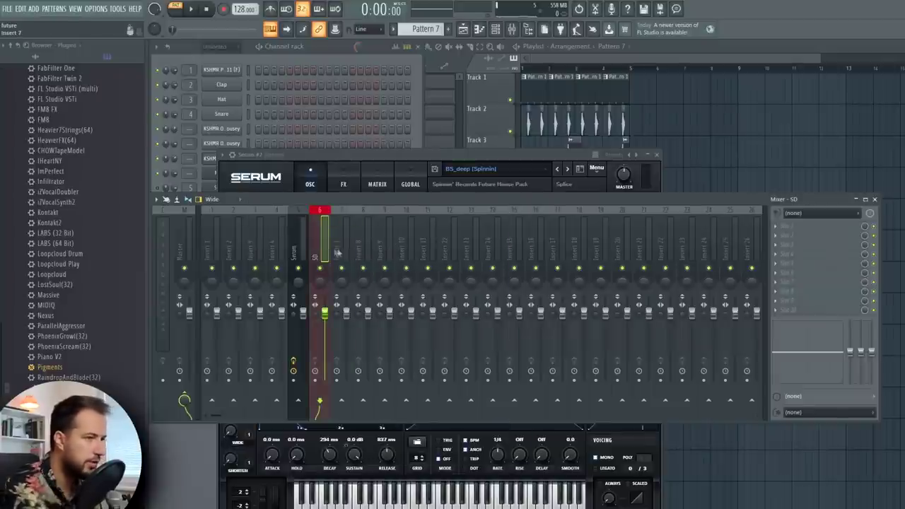
# Step: Route the Serum mixer track to the SD track only
pyautogui.press('Left')
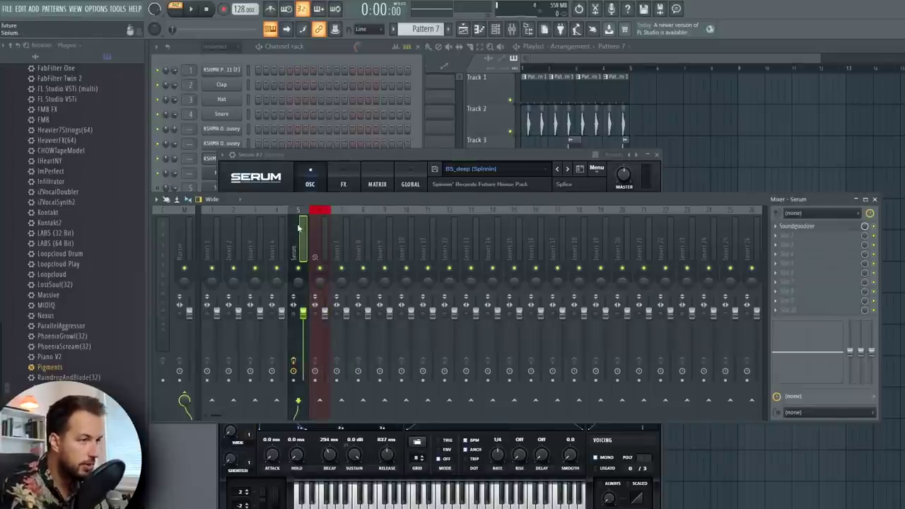
pyautogui.rightClick(322, 403)
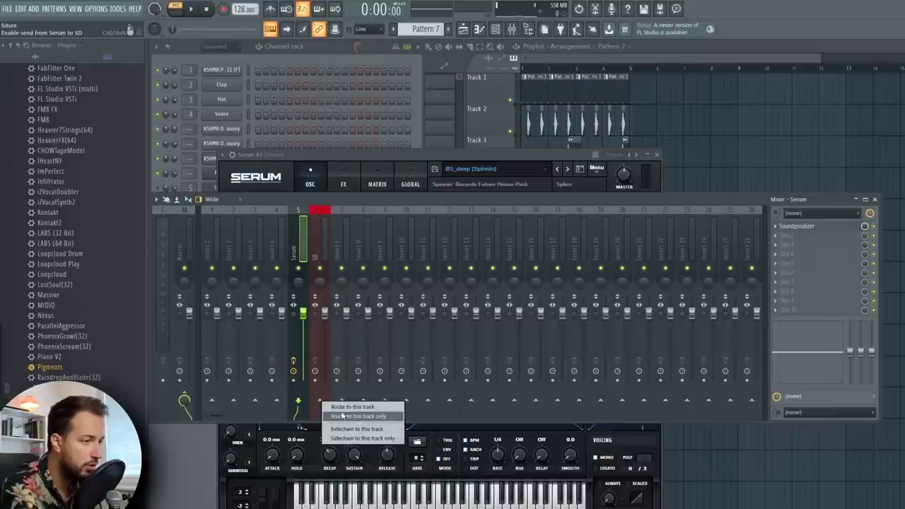
pyautogui.click(346, 417)
# Step: Load Kickstart in the SD track's first effect slot and play the pattern to hear the sidechain pumping
pyautogui.click(322, 228)
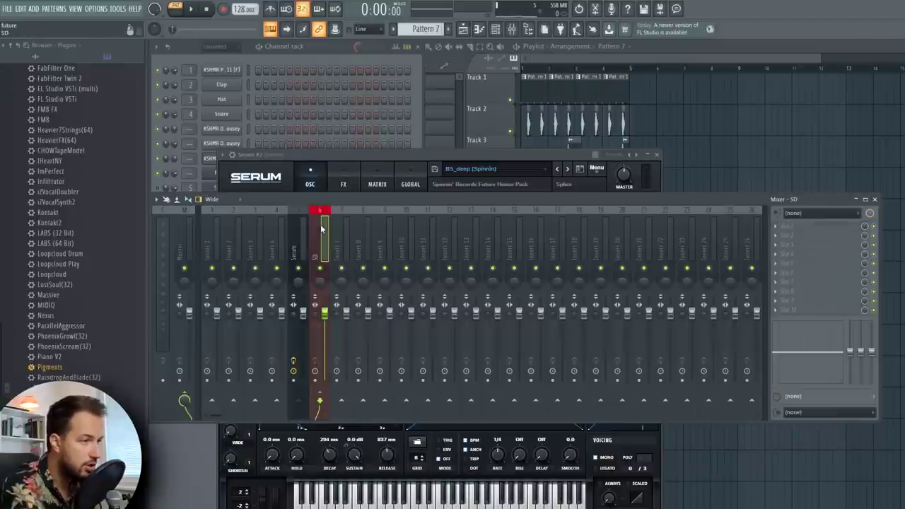
pyautogui.click(793, 228)
pyautogui.click(649, 51)
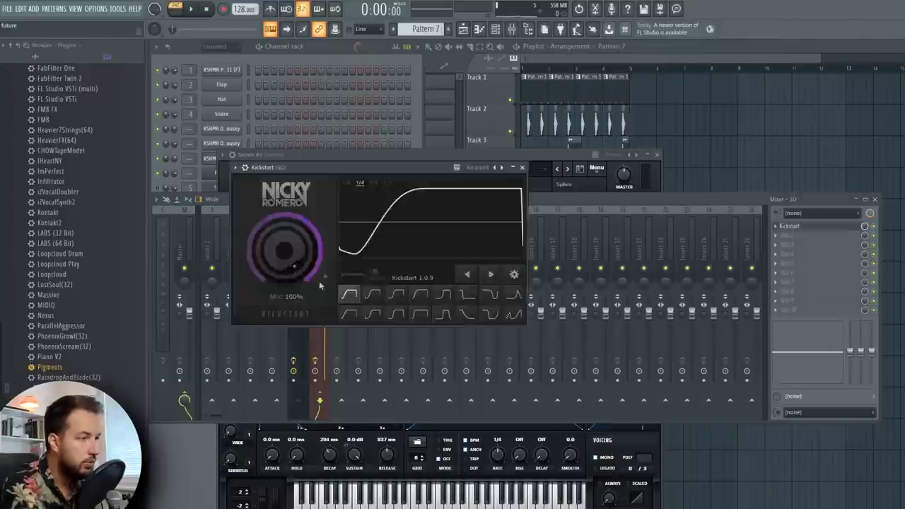
pyautogui.click(792, 241)
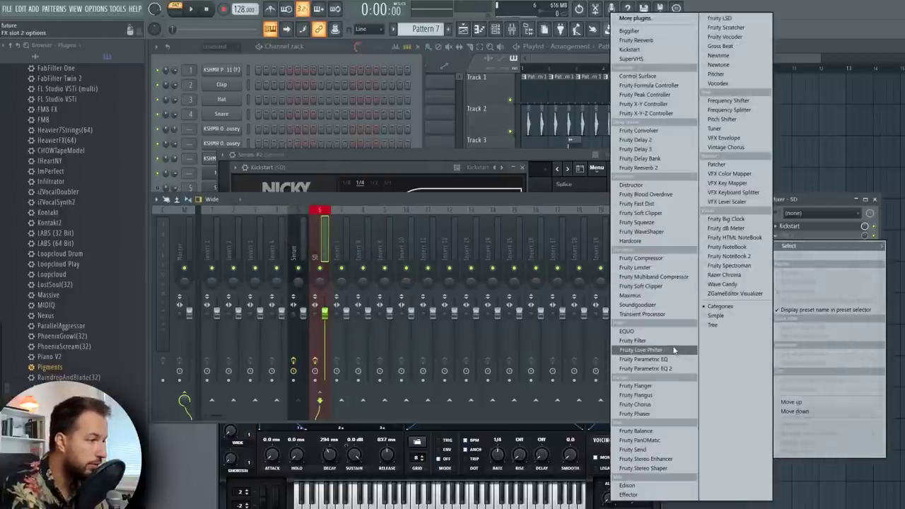
pyautogui.click(477, 201)
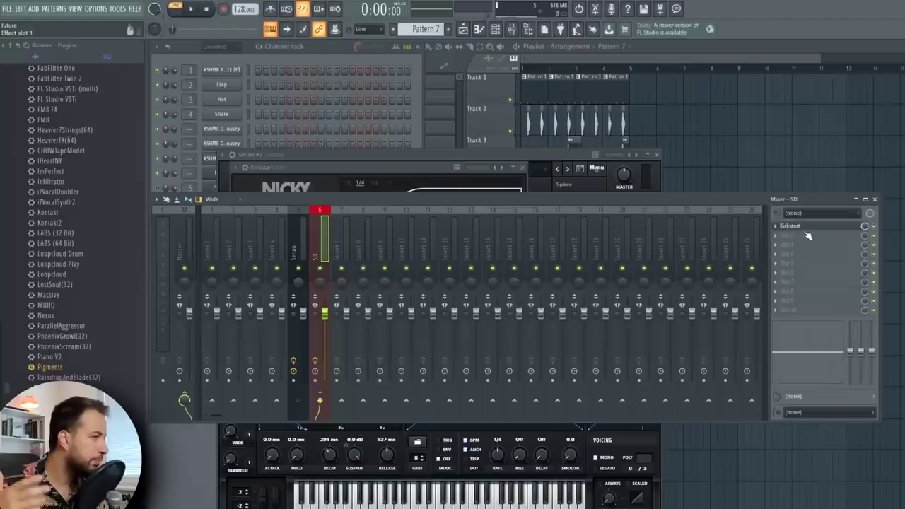
pyautogui.click(805, 228)
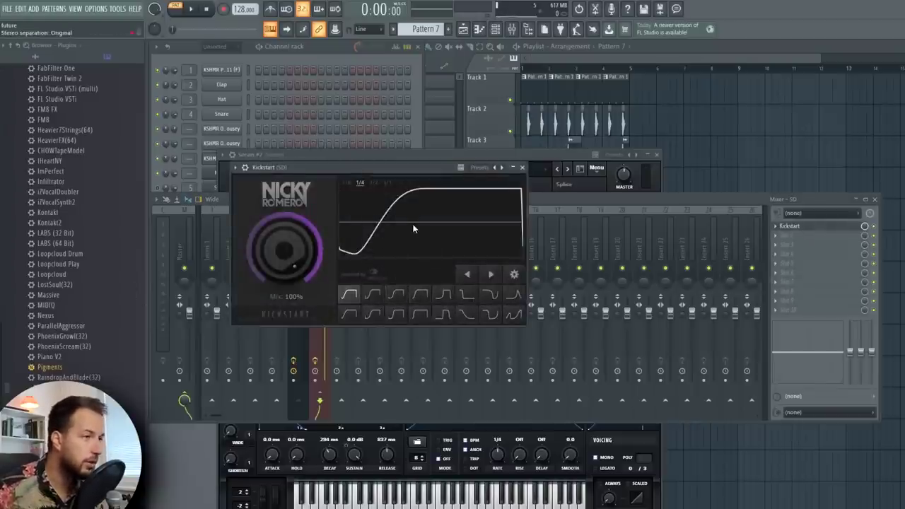
pyautogui.press('space')
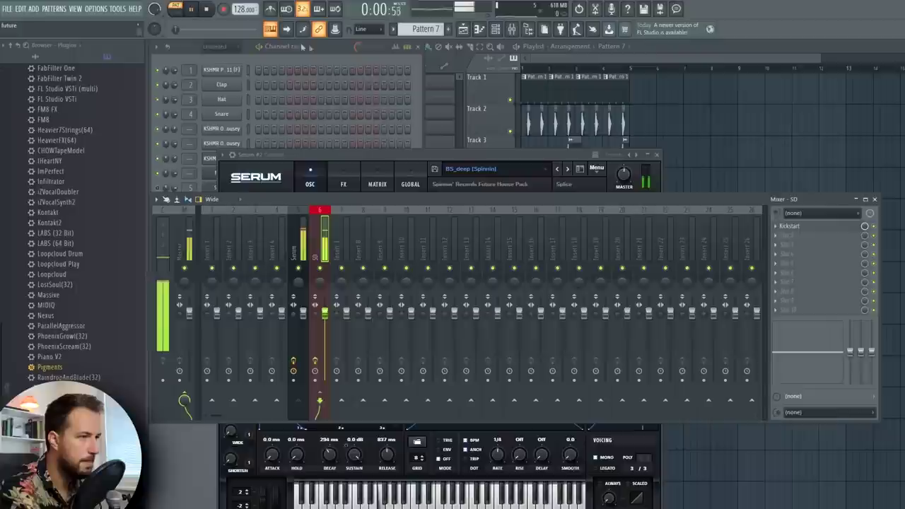
pyautogui.press('space')
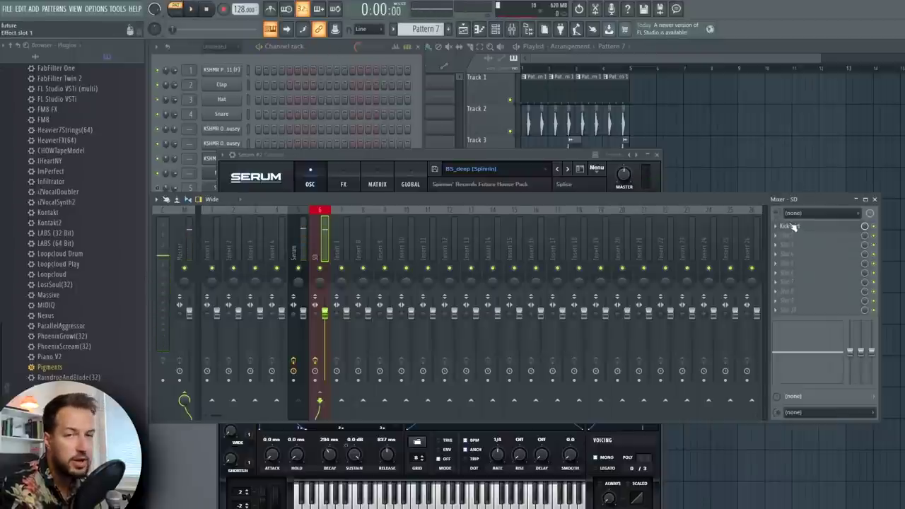
pyautogui.click(803, 228)
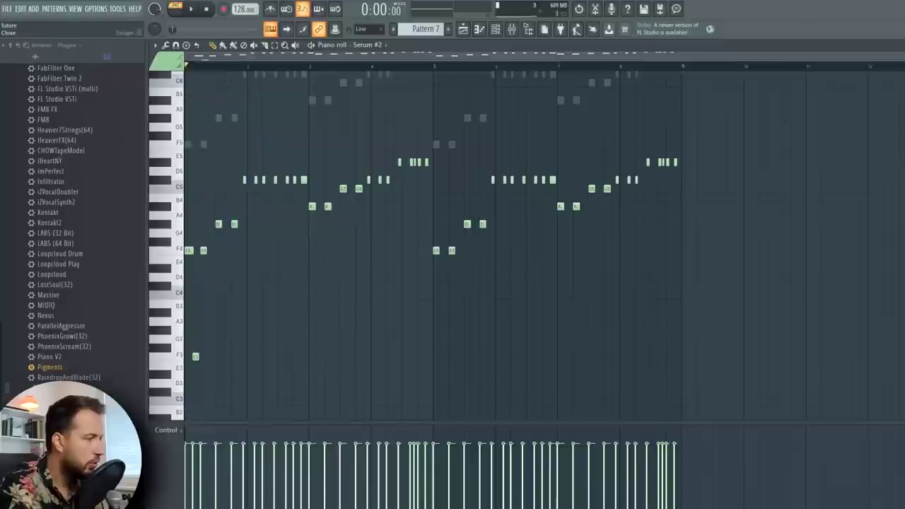
# Step: Adjust the portamento in Serum #2's voicing settings
pyautogui.click(898, 45)
pyautogui.click(239, 203)
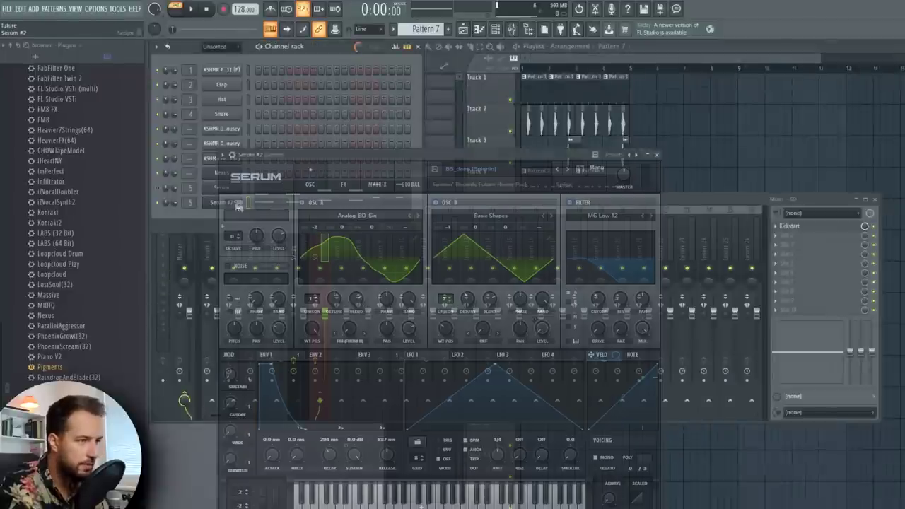
pyautogui.moveTo(611, 436); pyautogui.dragTo(617, 400)
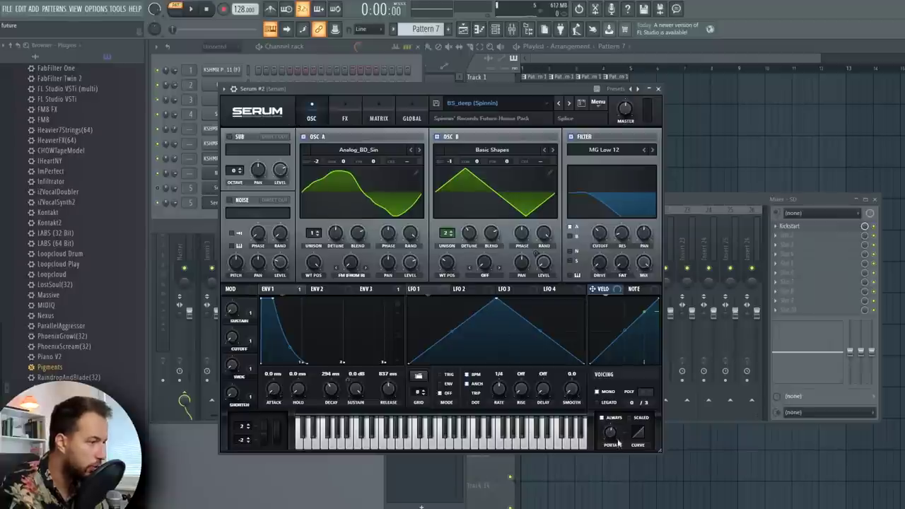
# Step: Replace the low F3 note in bar 1 of Serum #2 with a shorter one, playing the bass without and with it
pyautogui.press('F7')
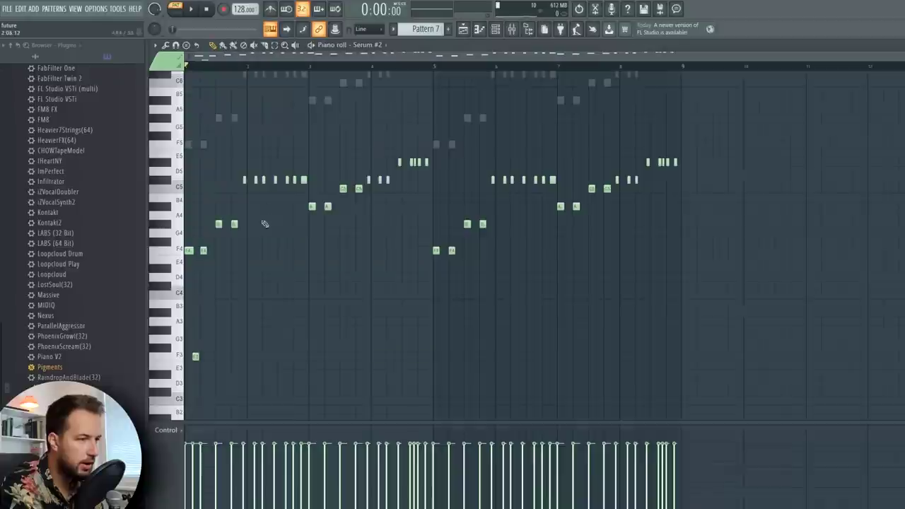
pyautogui.rightClick(196, 356)
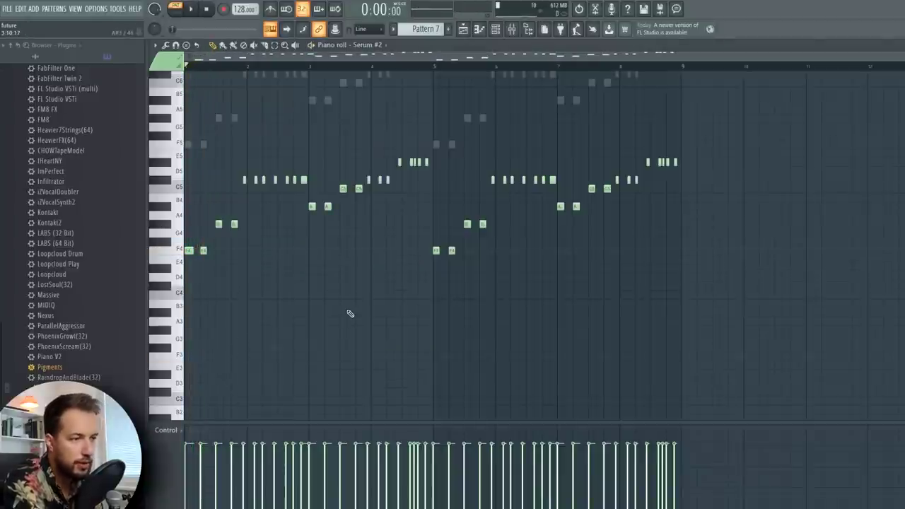
pyautogui.press('space')
pyautogui.press('space')
pyautogui.click(195, 356)
pyautogui.press('space')
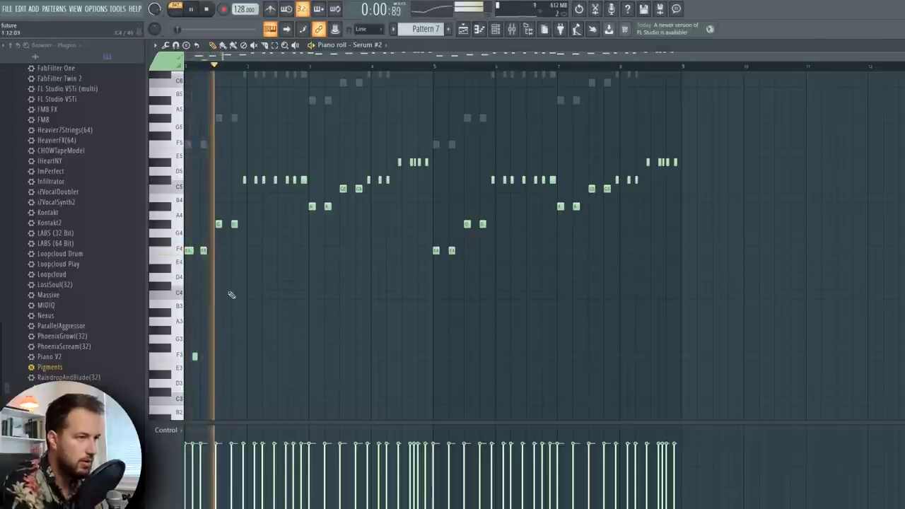
# Step: Add low A3 notes in bars 3 and 7, plus a low F3 and a high G5 in bar 5 of Serum #2, and play them
pyautogui.press('space')
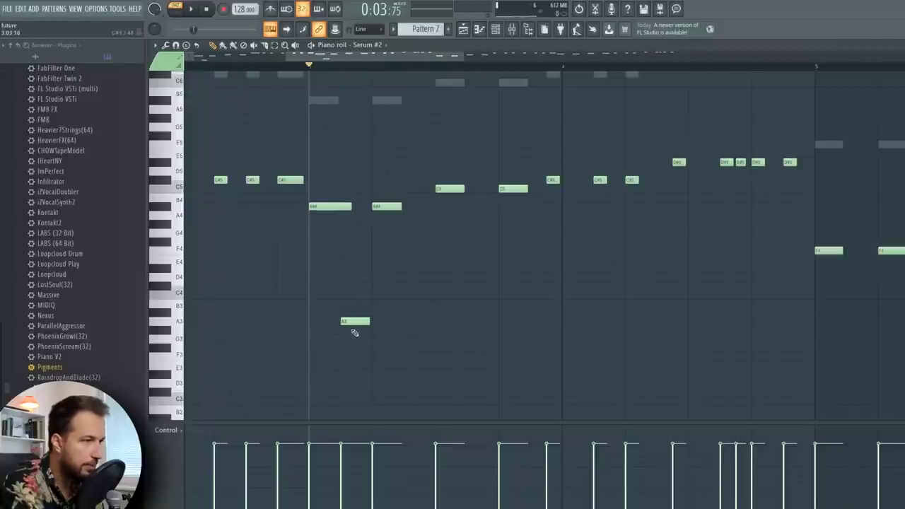
pyautogui.press('space')
pyautogui.scroll(-4, 333, 71)
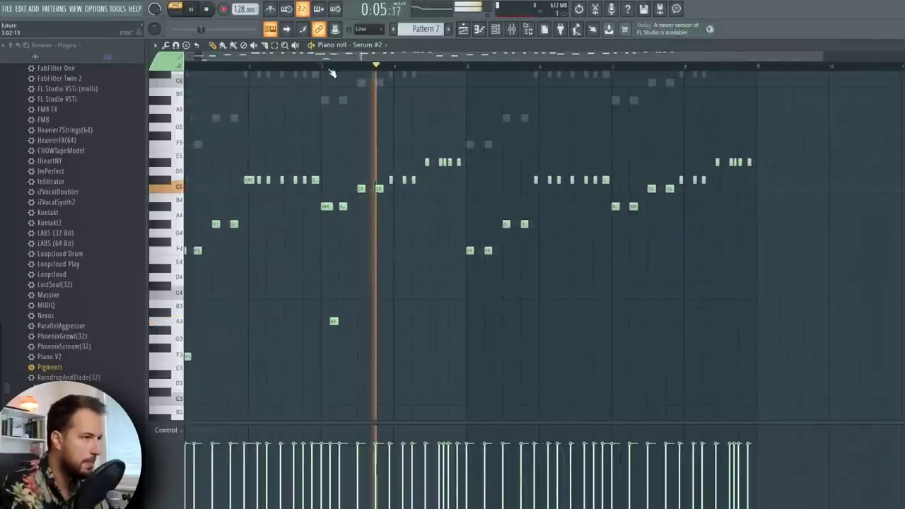
pyautogui.press('space')
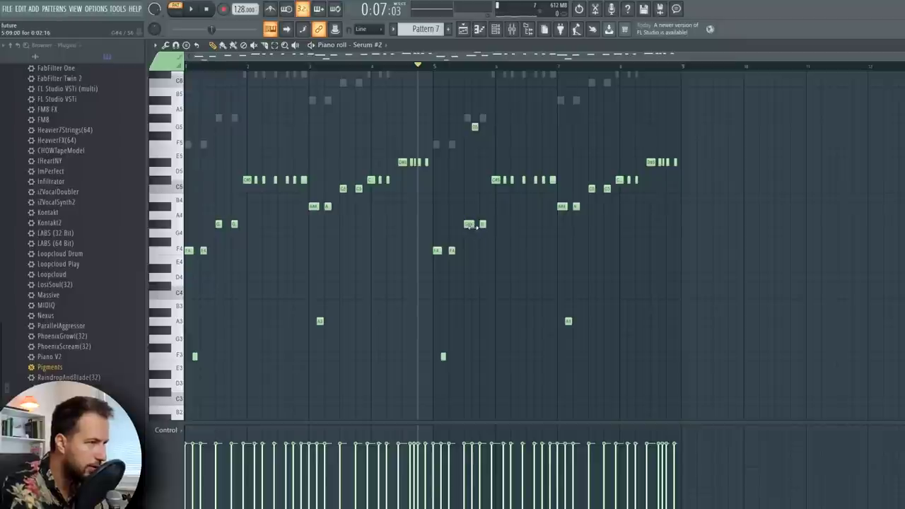
pyautogui.press('space')
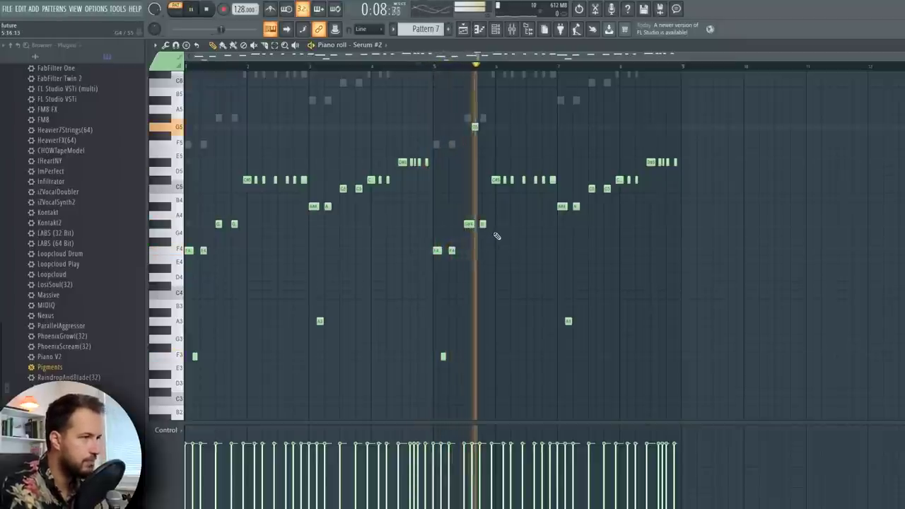
pyautogui.press('space')
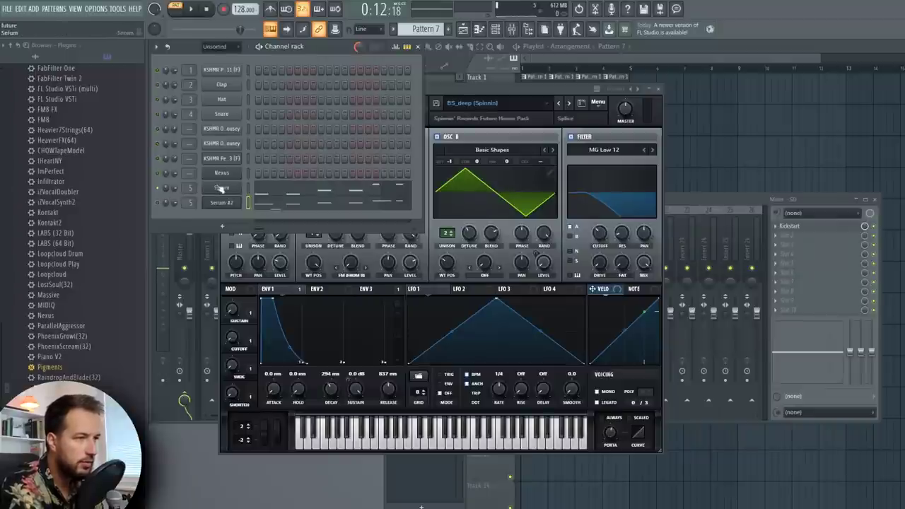
# Step: Check the Serum channel's bass notes and play that channel on its own
pyautogui.click(268, 192)
pyautogui.press('space')
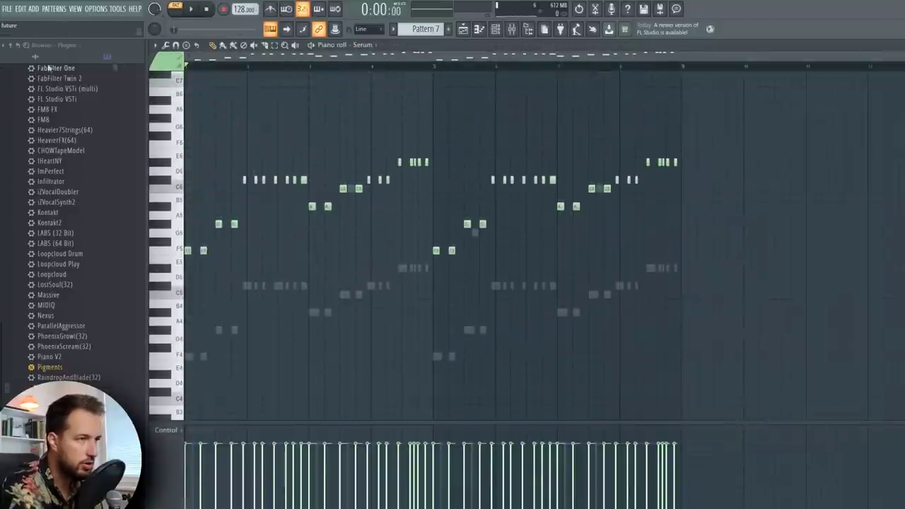
pyautogui.press('Escape')
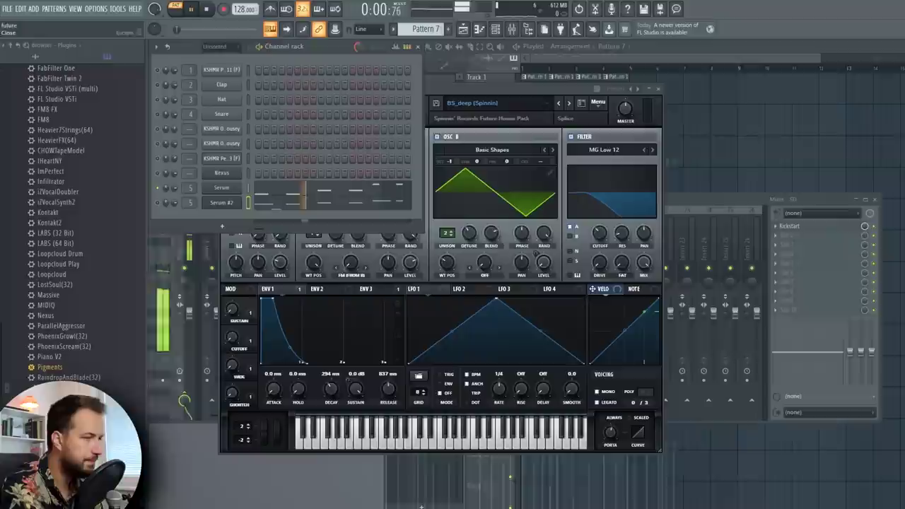
pyautogui.press('space')
# Step: Route the Serum channel to mixer track 4 and load Fruity Parametric EQ 2 in its first effect slot
pyautogui.click(222, 189)
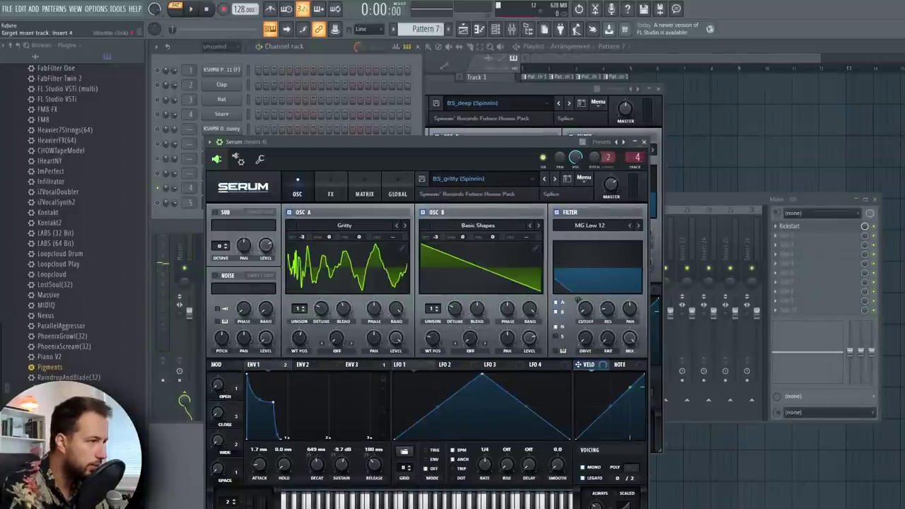
pyautogui.click(775, 227)
pyautogui.moveTo(788, 236)
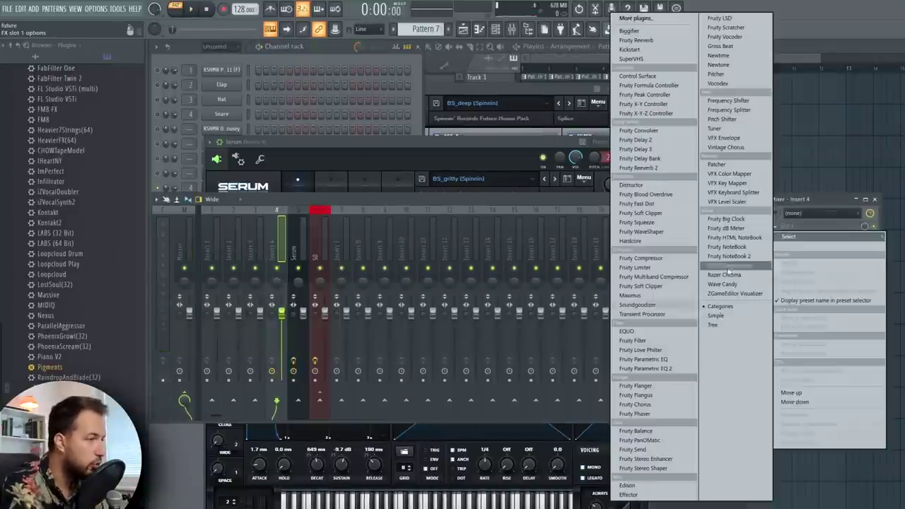
pyautogui.click(663, 370)
# Step: Turn EQ band 1 into a steep high-pass filter that cuts Serum's low end, and play the result
pyautogui.rightClick(225, 200)
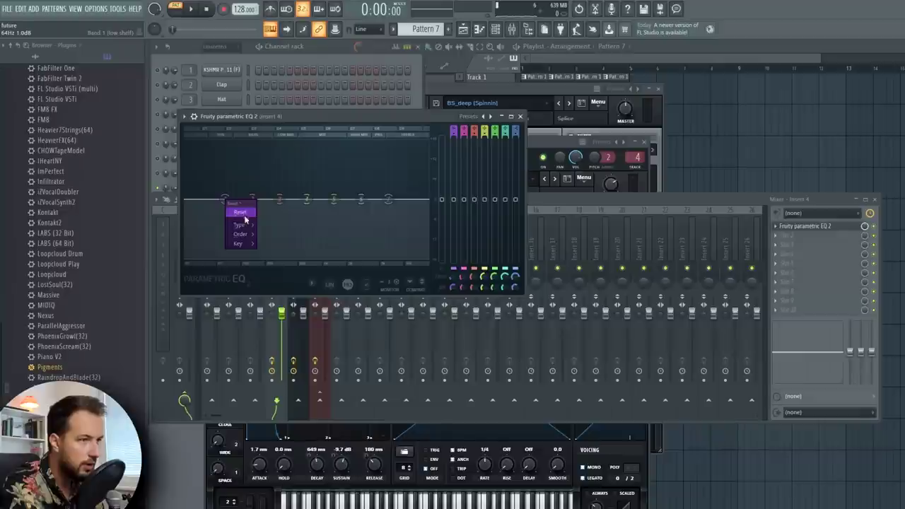
pyautogui.moveTo(240, 225)
pyautogui.click(277, 253)
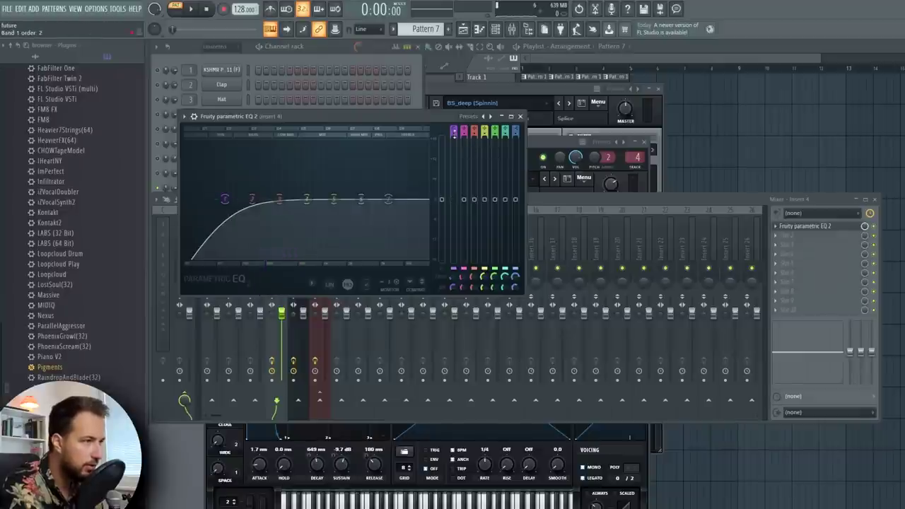
pyautogui.moveTo(454, 133); pyautogui.dragTo(454, 119)
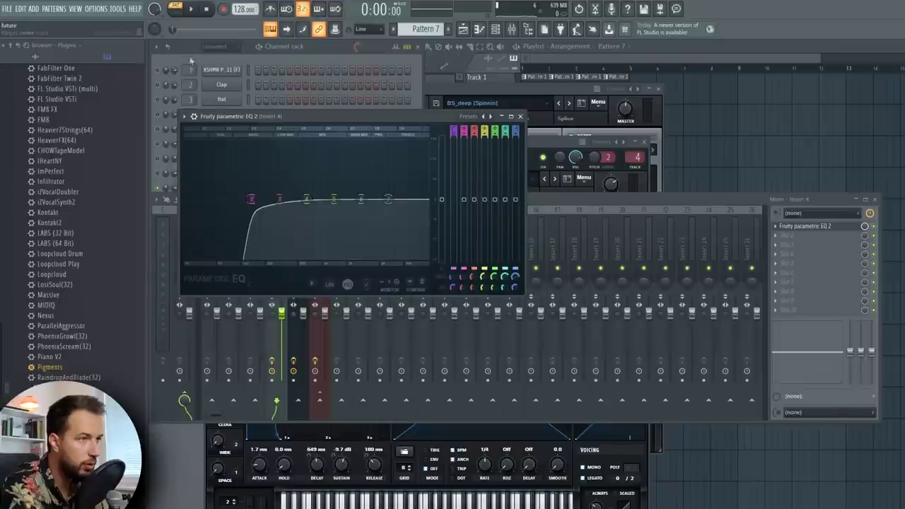
pyautogui.click(192, 10)
pyautogui.click(312, 48)
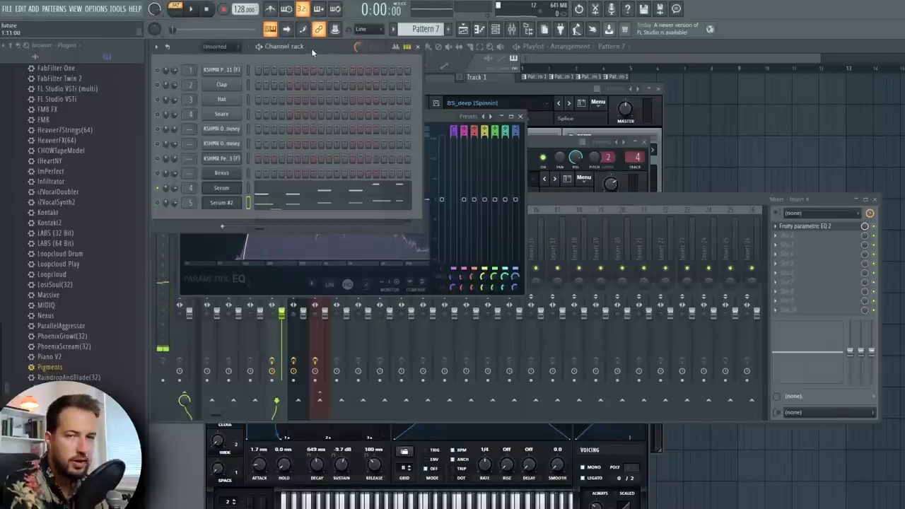
pyautogui.press('space')
# Step: While playing the gritty bass, set Serum's ENV 1 sustain to -8.6 dB, its release to 833 ms, and the Space macro to 29%
pyautogui.click(222, 190)
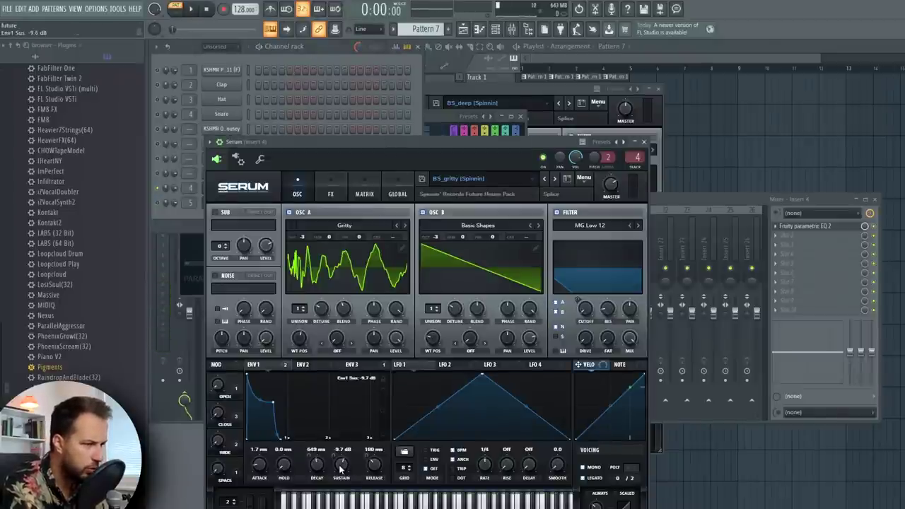
pyautogui.press('space')
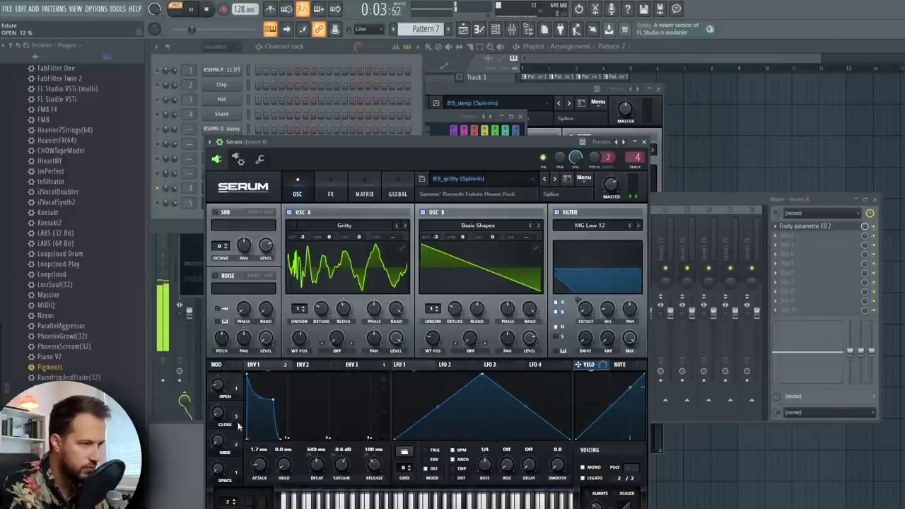
pyautogui.moveTo(374, 467); pyautogui.dragTo(375, 454)
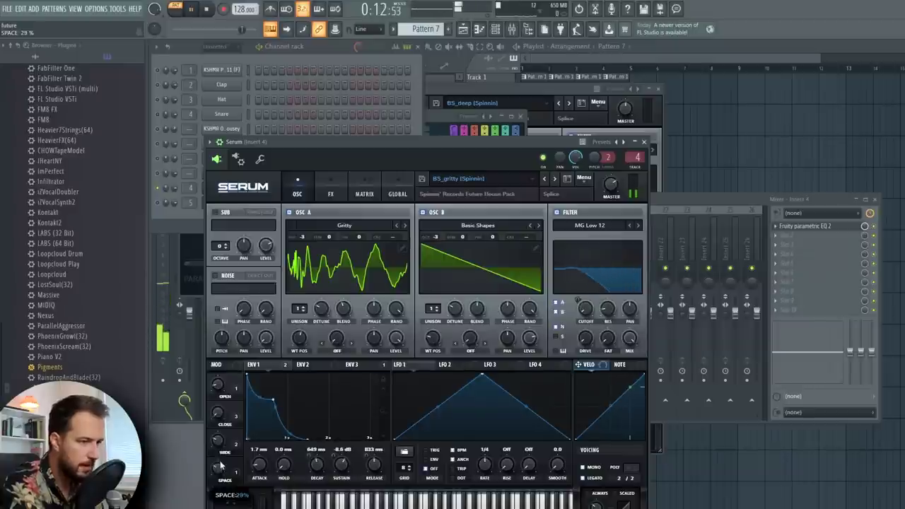
pyautogui.moveTo(223, 478); pyautogui.dragTo(219, 461)
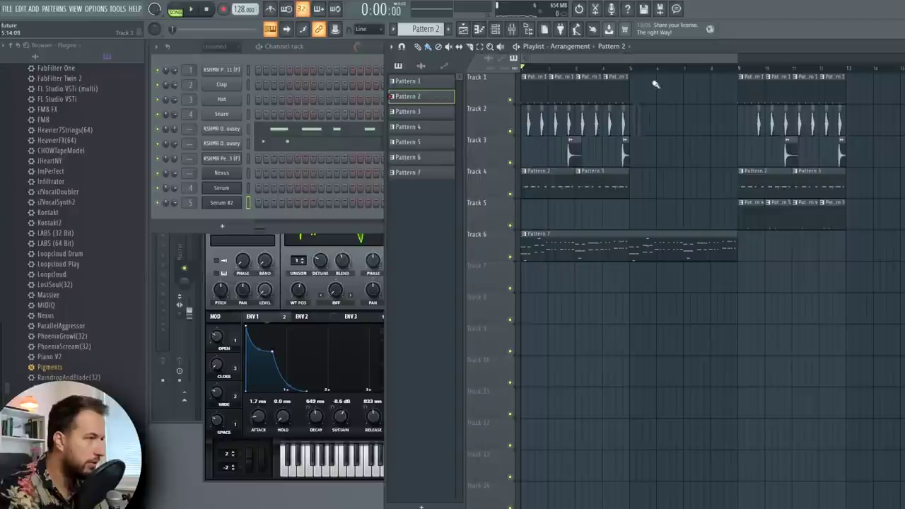
# Step: Duplicate the Track 1-4 clips of bars 1-4 into bars 5-8, remove Track 4's clips from bars 1-4, and play the song
pyautogui.moveTo(632, 71); pyautogui.dragTo(523, 191)
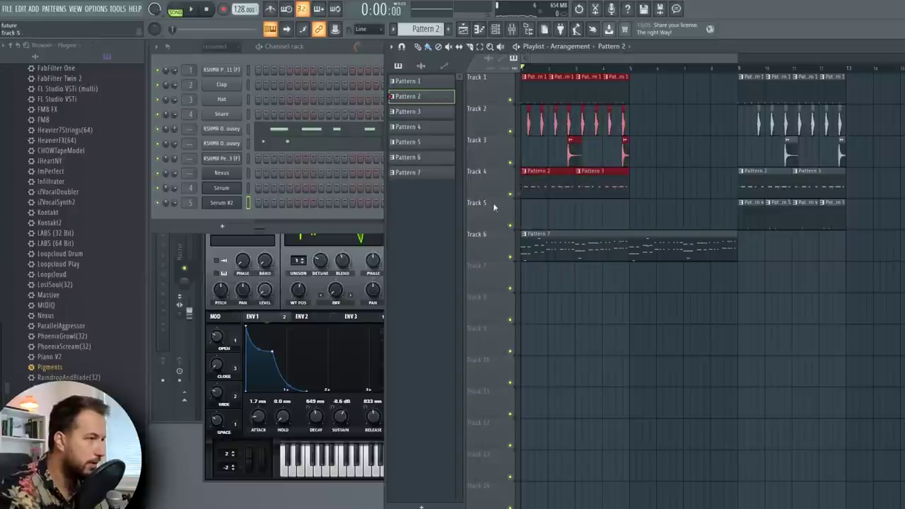
pyautogui.hotkey('ctrl', 'b')
pyautogui.click(524, 171)
pyautogui.click(549, 187)
pyautogui.moveTo(624, 185); pyautogui.dragTo(523, 191)
pyautogui.press('Delete')
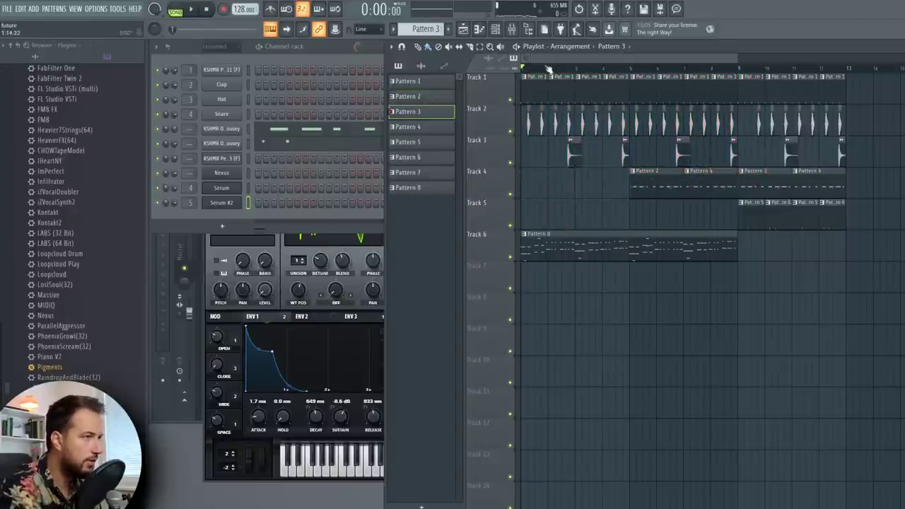
pyautogui.press('space')
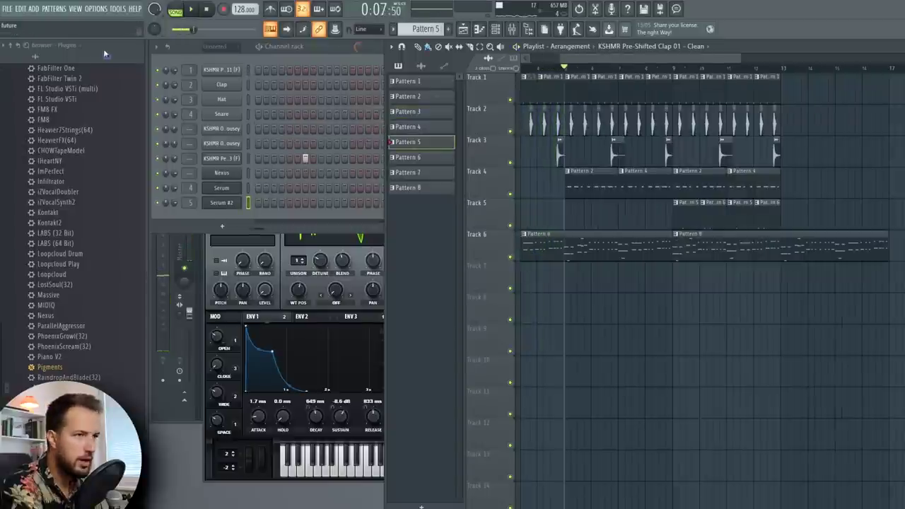
# Step: Replace the sample of the Track 2 clap clips with KSHMR Pre-Shifted Clap 02 - Clean from the Pre-Shifted Claps folder
pyautogui.scroll(7, 61, 238)
pyautogui.click(52, 169)
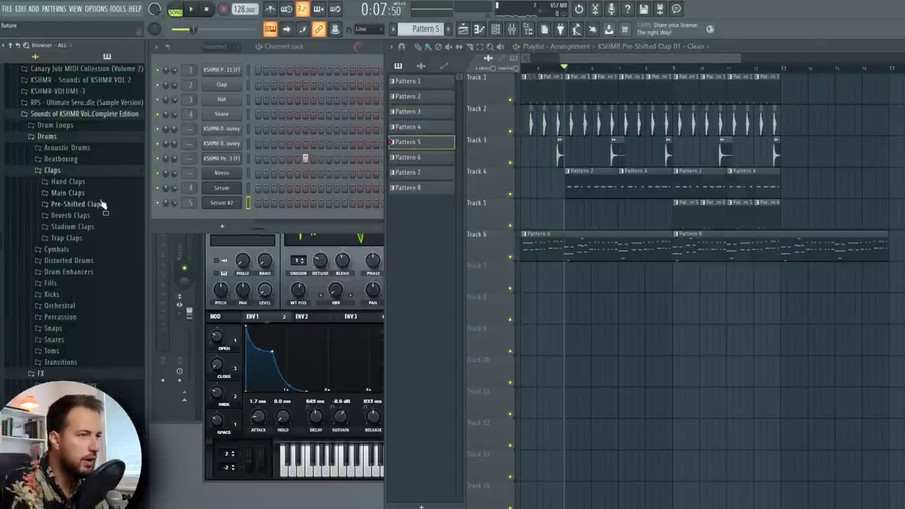
pyautogui.click(85, 203)
pyautogui.moveTo(612, 60); pyautogui.dragTo(576, 62)
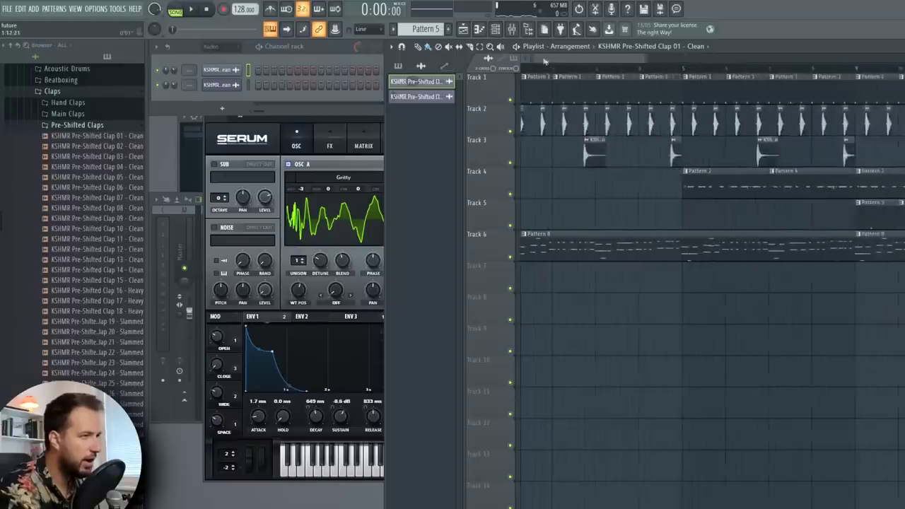
pyautogui.moveTo(545, 61); pyautogui.dragTo(532, 61)
pyautogui.press('space')
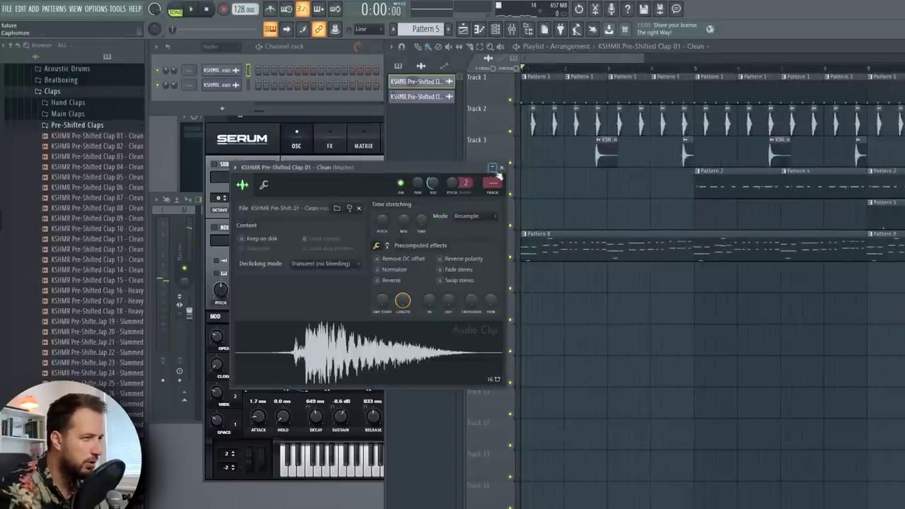
pyautogui.click(501, 168)
pyautogui.click(111, 147)
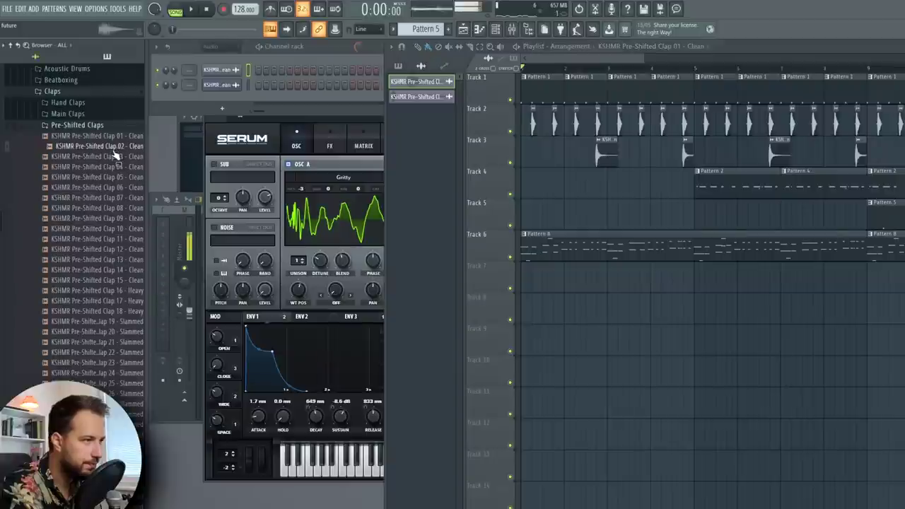
pyautogui.doubleClick(534, 125)
# Step: Select all clap clips on Track 2, shift them so their hits line up with the beat, and play the arrangement
pyautogui.scroll(5, 531, 70)
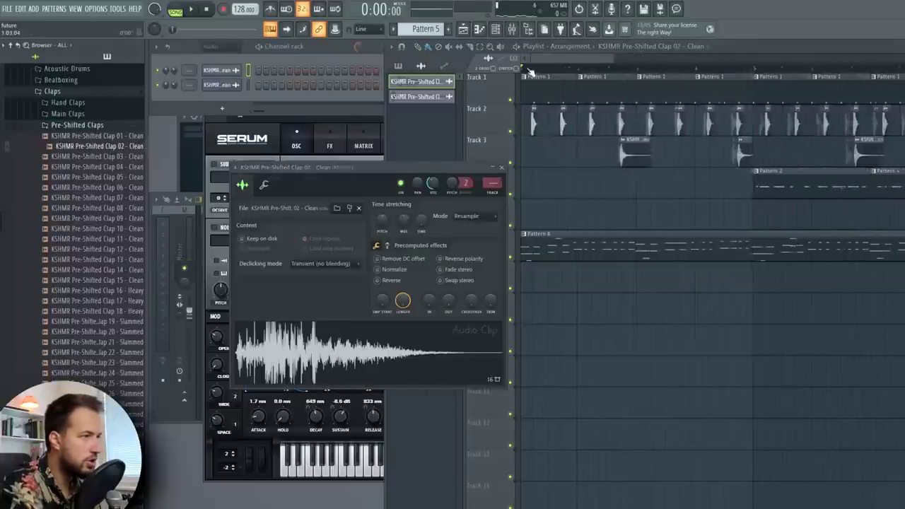
pyautogui.keyDown('ctrl'); pyautogui.click(493, 120); pyautogui.keyUp('ctrl')
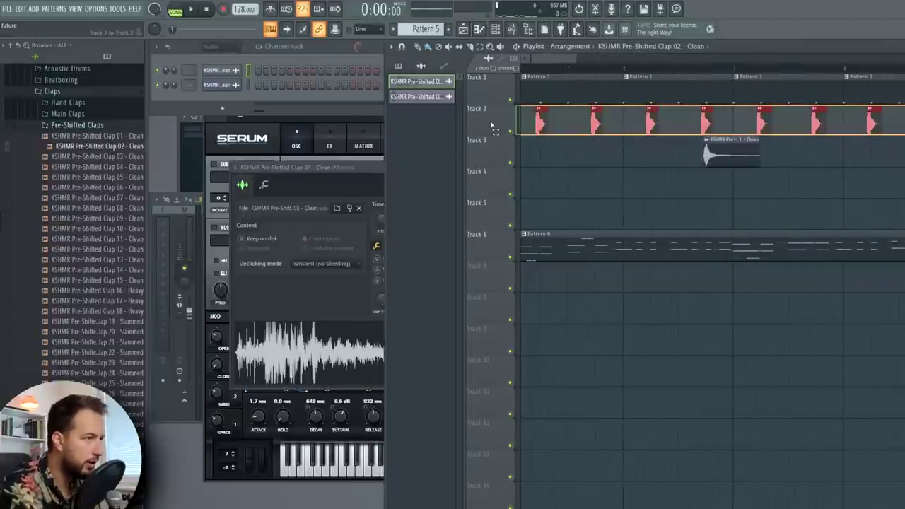
pyautogui.click(493, 126)
pyautogui.keyDown('ctrl'); pyautogui.click(494, 134); pyautogui.keyUp('ctrl')
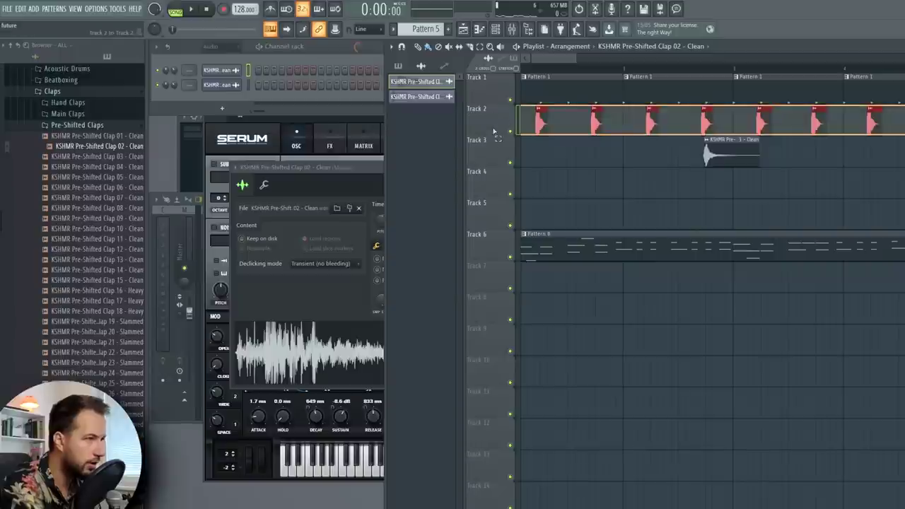
pyautogui.click(428, 46)
pyautogui.scroll(6, 532, 73)
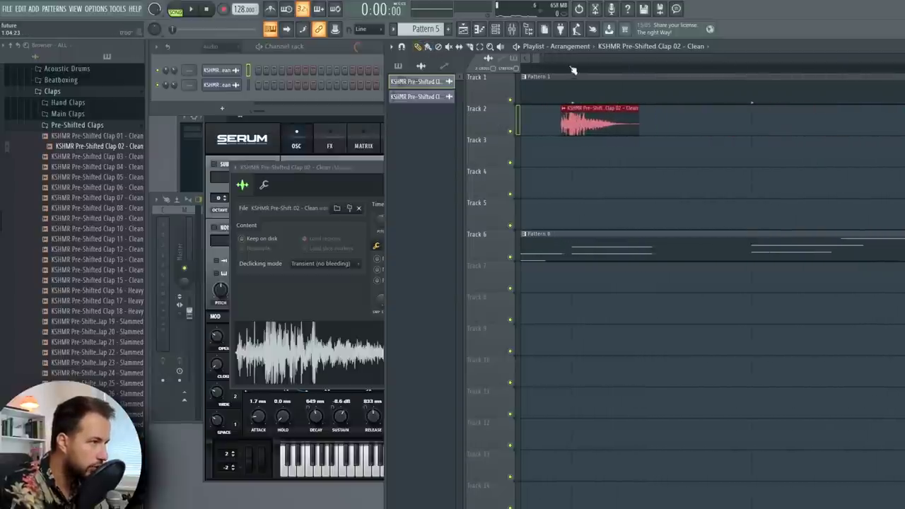
pyautogui.scroll(2, 571, 67)
pyautogui.scroll(-8, 566, 73)
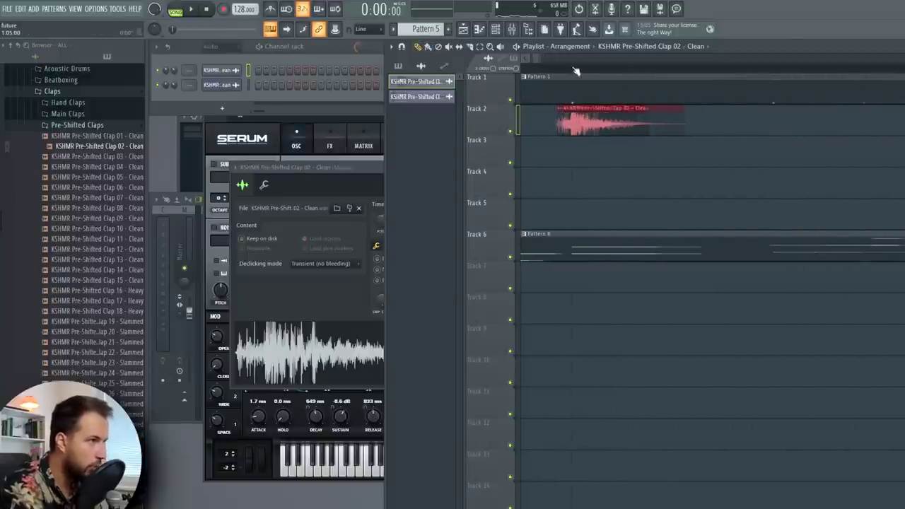
pyautogui.press('space')
pyautogui.scroll(-3, 565, 73)
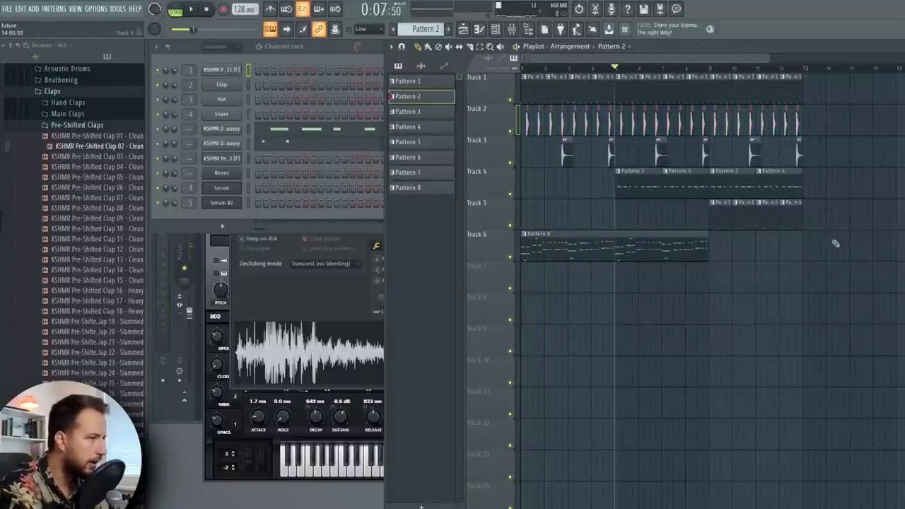
# Step: Add Serum #3 with the LD_lunar_bounce [Spinnin] preset and audition its sound
pyautogui.moveTo(833, 256); pyautogui.dragTo(808, 135)
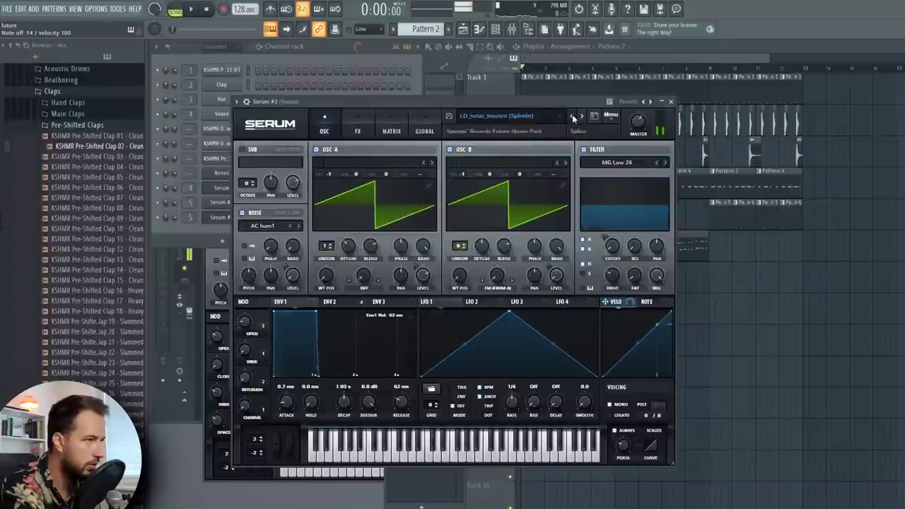
pyautogui.click(573, 117)
pyautogui.click(582, 117)
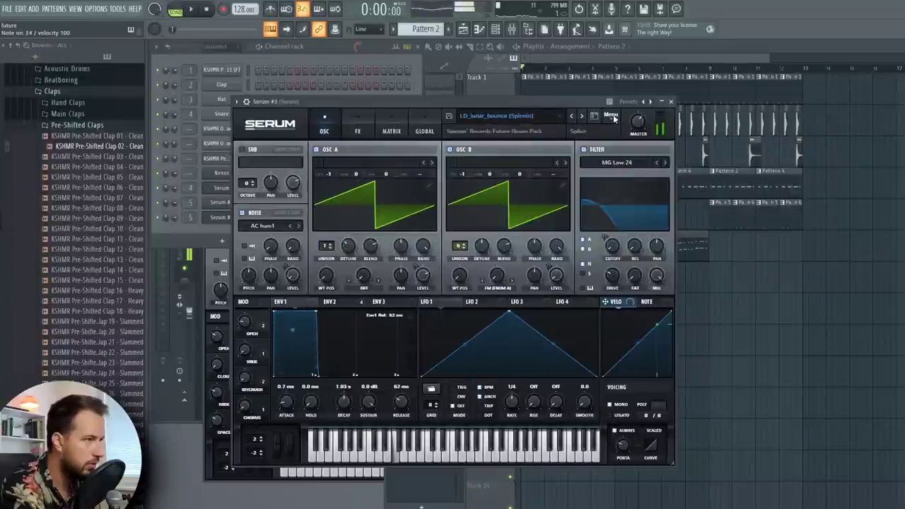
pyautogui.click(670, 101)
# Step: Copy Serum's notes in Pattern 8 to Serum #3, routed to mixer track 4, and play that channel on its own
pyautogui.click(559, 242)
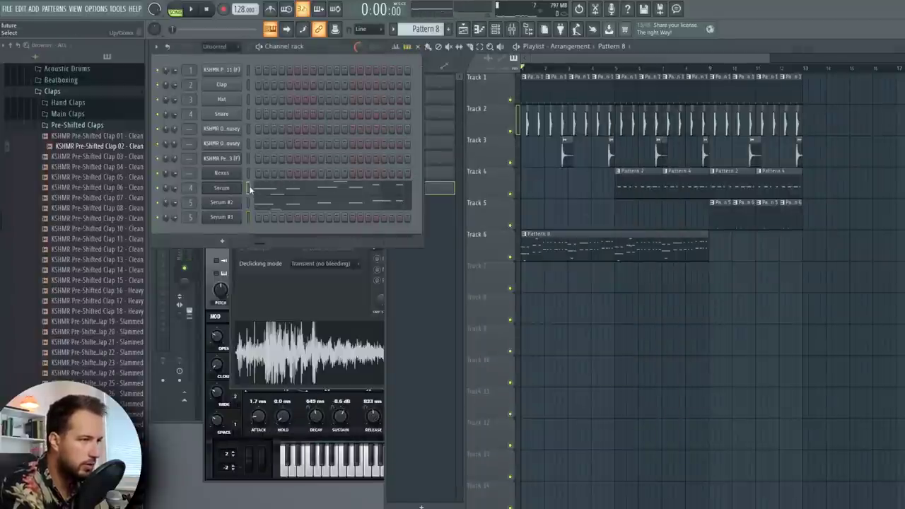
pyautogui.click(249, 185)
pyautogui.press('space')
pyautogui.scroll(-10, 332, 216)
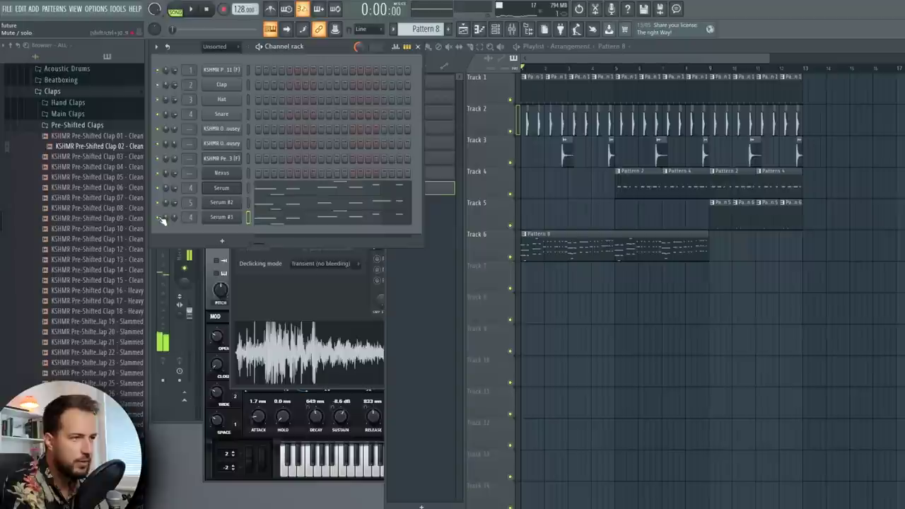
pyautogui.click(191, 10)
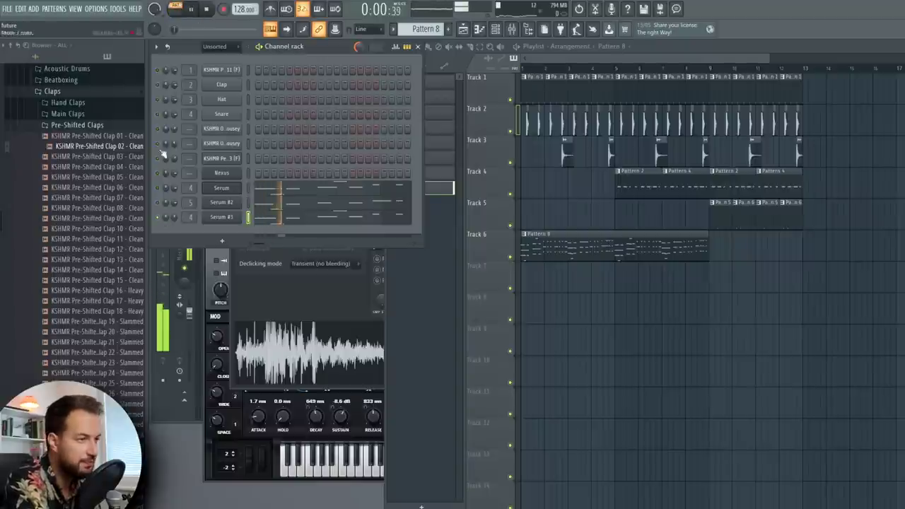
# Step: Play the song with Serum #3 layered in and look through its Spinnin Future preset list
pyautogui.click(221, 217)
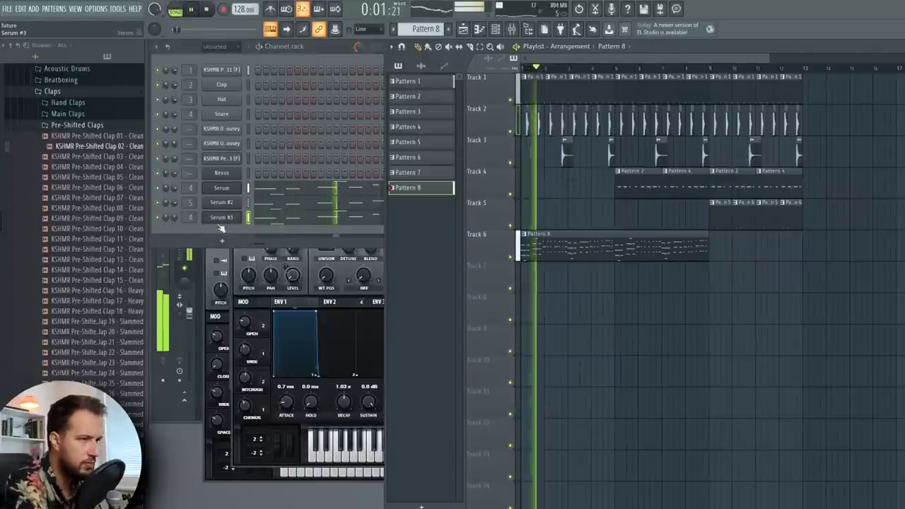
pyautogui.click(221, 217)
pyautogui.click(222, 217)
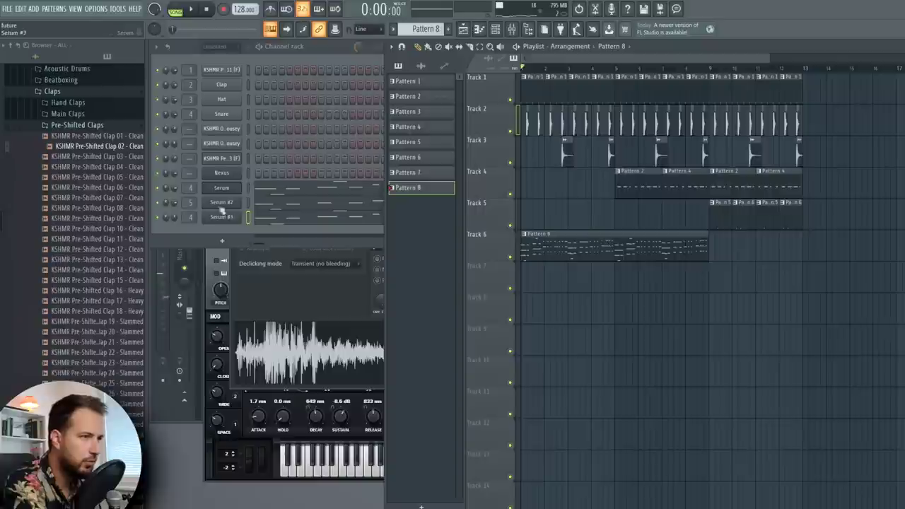
pyautogui.click(222, 215)
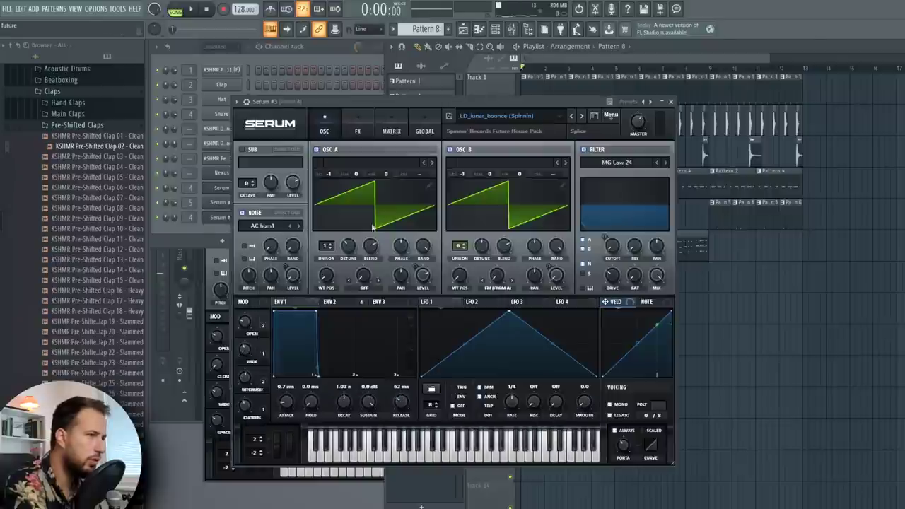
pyautogui.click(493, 116)
pyautogui.moveTo(617, 280)
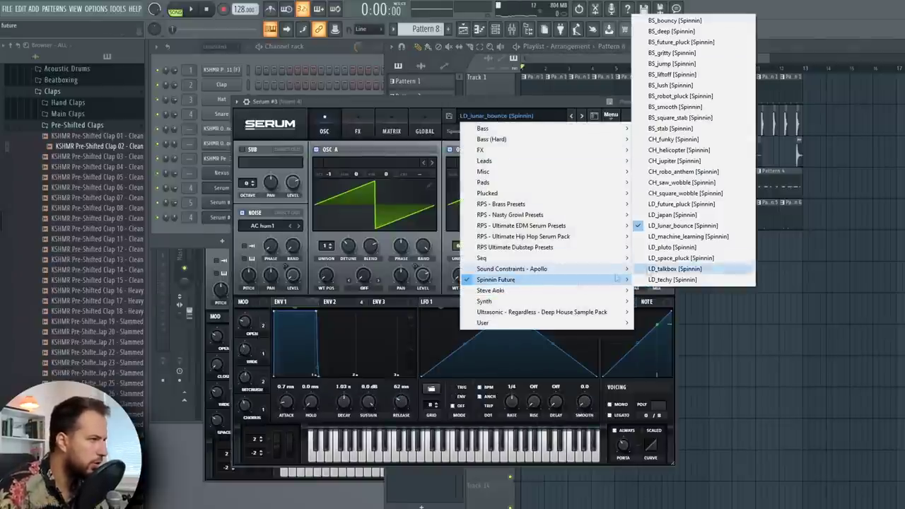
pyautogui.click(666, 95)
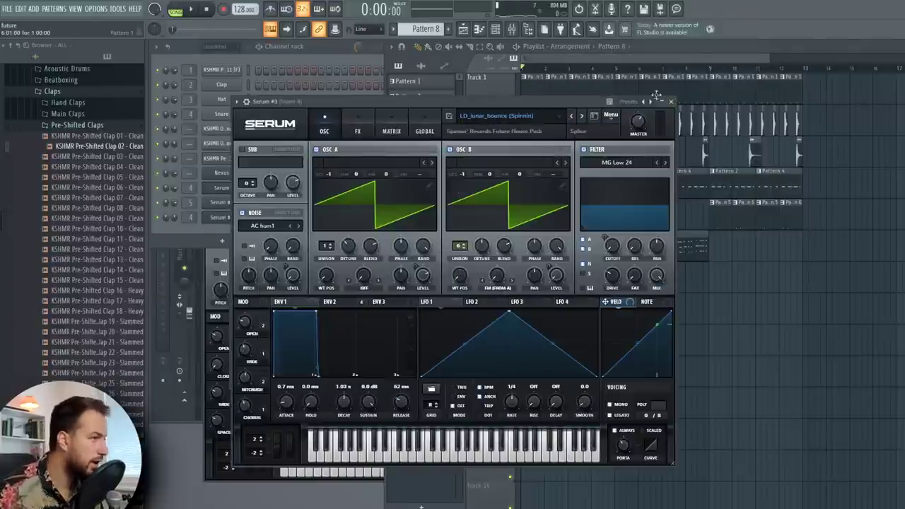
pyautogui.click(671, 101)
pyautogui.press('l')
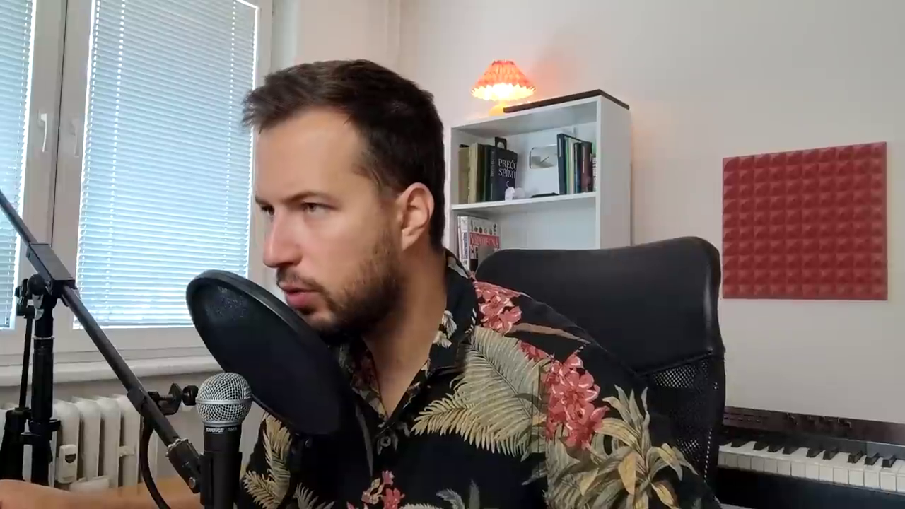
# Step: Add Serum #4 for the new Pattern 9 and load the LD Hypersaw [JD] preset from the Leads bank
pyautogui.moveTo(718, 159); pyautogui.dragTo(154, 274)
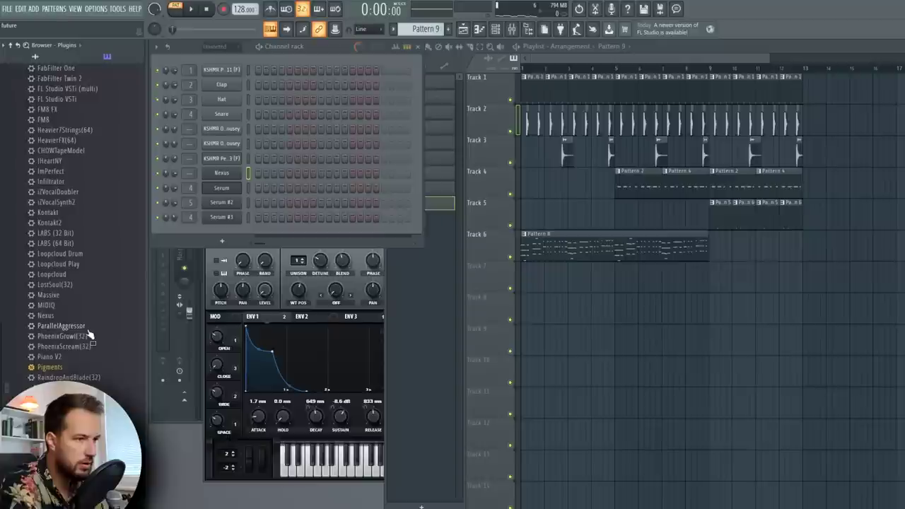
pyautogui.moveTo(219, 228); pyautogui.dragTo(221, 232)
pyautogui.click(487, 194)
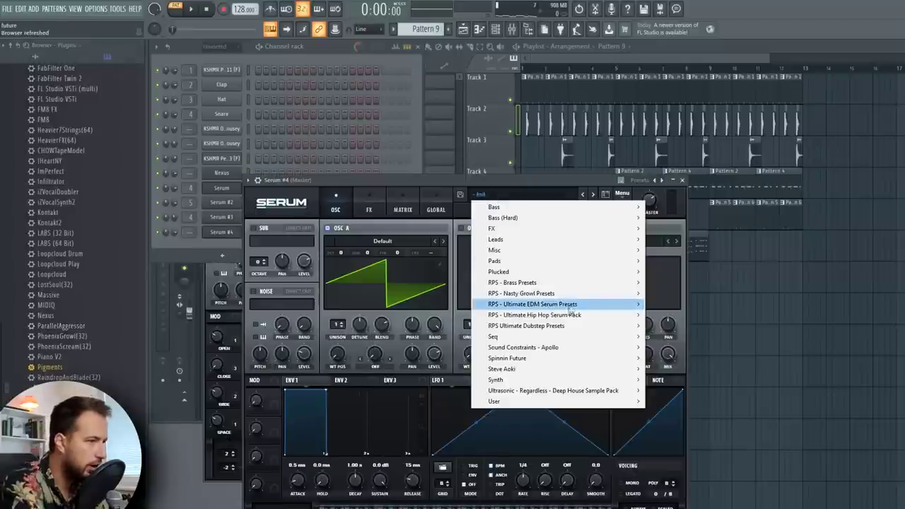
pyautogui.moveTo(560, 359)
pyautogui.moveTo(555, 390)
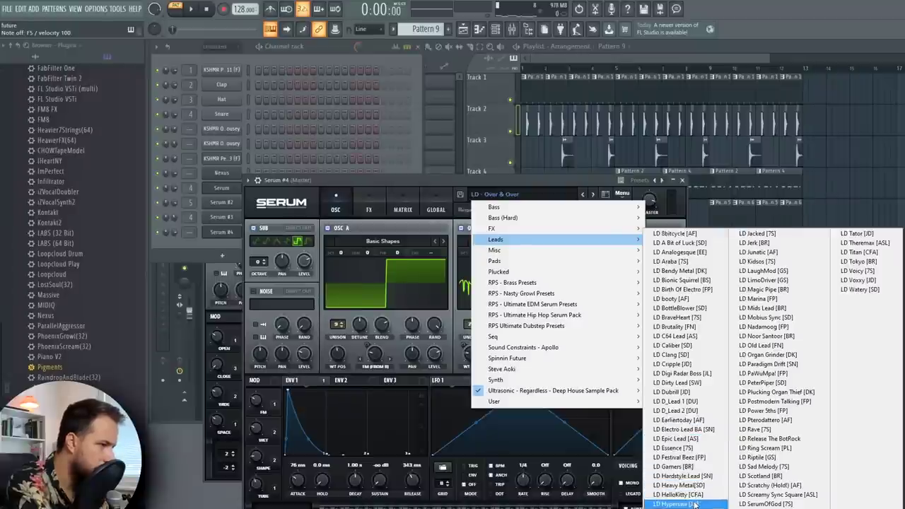
pyautogui.click(689, 502)
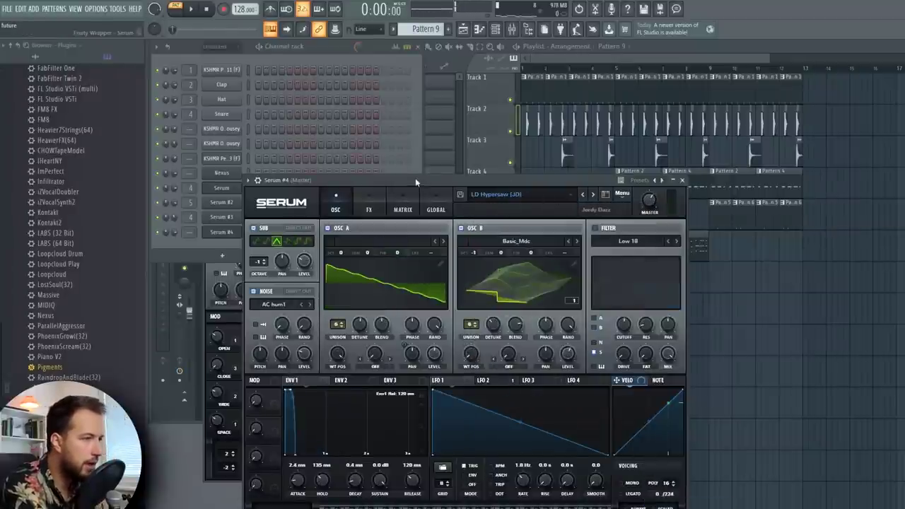
pyautogui.moveTo(415, 182); pyautogui.dragTo(417, 127)
pyautogui.click(499, 139)
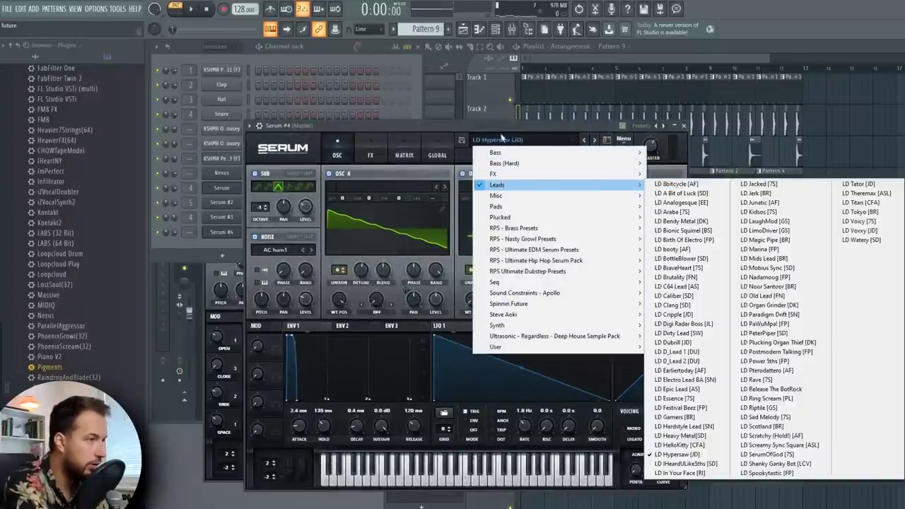
pyautogui.click(497, 127)
# Step: Fill Serum #4's piano roll in Pattern 9 with the eight-bar rhythmic chord progression and play it
pyautogui.press('F7')
pyautogui.click(191, 9)
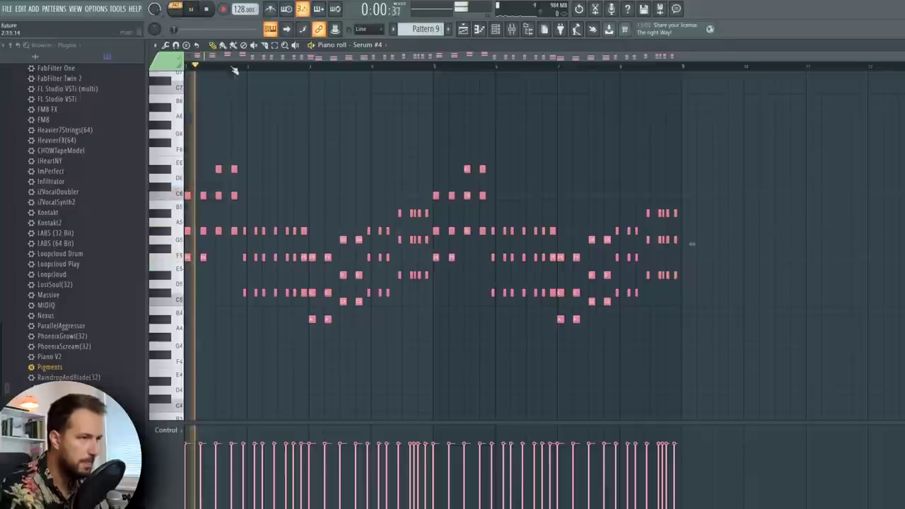
pyautogui.keyDown('ctrl'); pyautogui.click(347, 148); pyautogui.keyUp('ctrl')
pyautogui.scroll(4, 289, 68)
pyautogui.moveTo(284, 59); pyautogui.dragTo(269, 59)
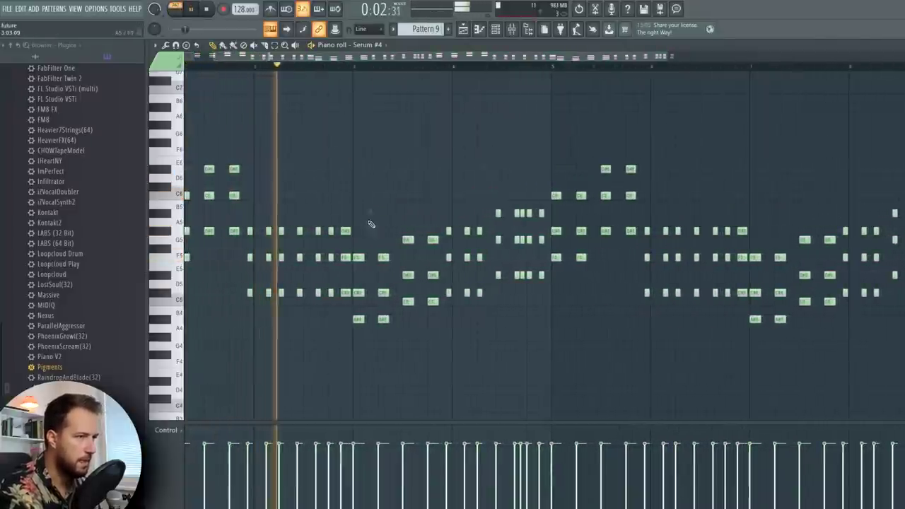
# Step: Lengthen the four short chords around the start of bar 2 in Serum #4's Pattern 9 and play the pattern
pyautogui.press('space')
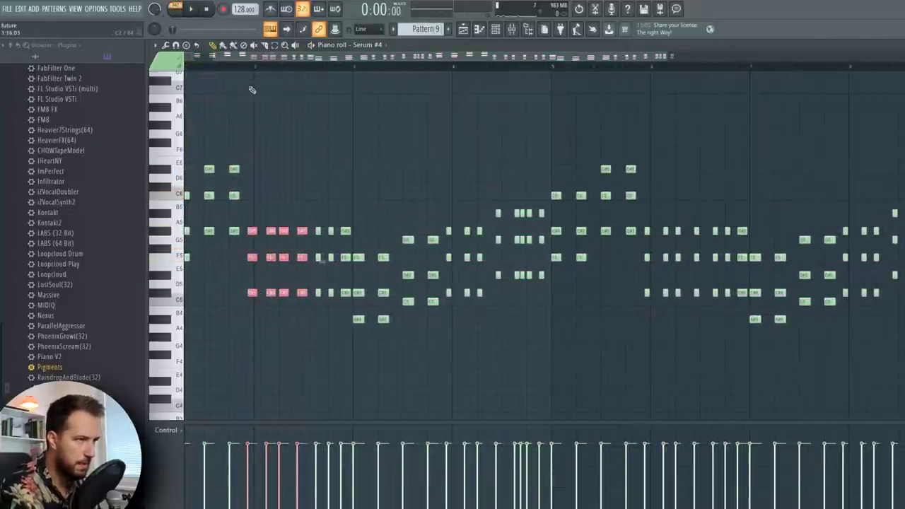
pyautogui.press('space')
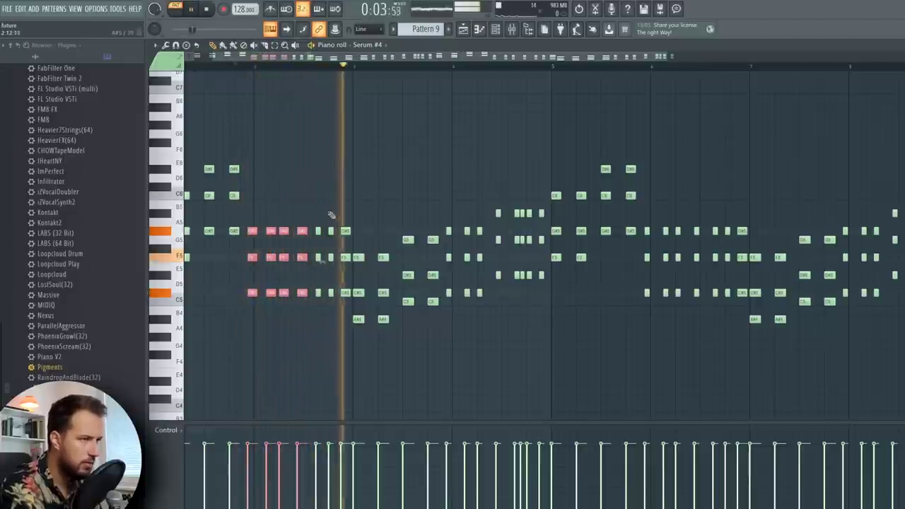
pyautogui.press('space')
pyautogui.scroll(-2, 413, 226)
pyautogui.moveTo(410, 211); pyautogui.dragTo(383, 303)
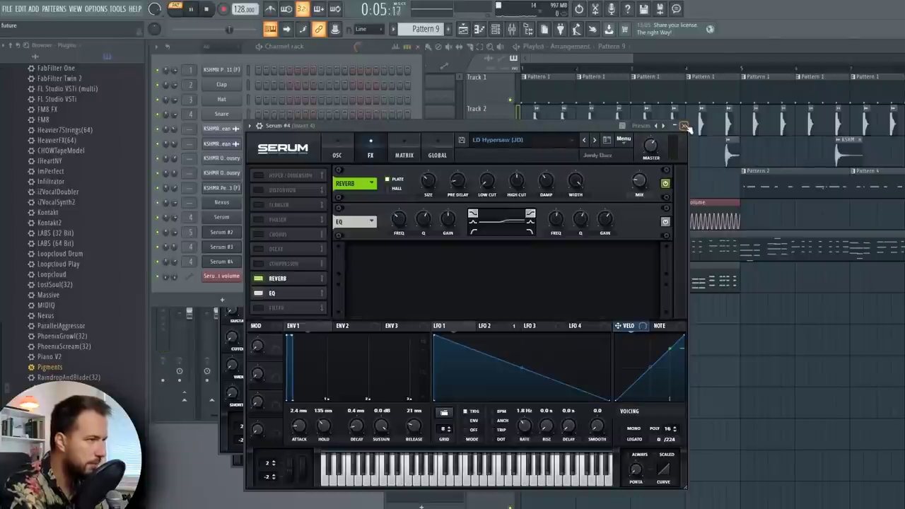
pyautogui.click(684, 126)
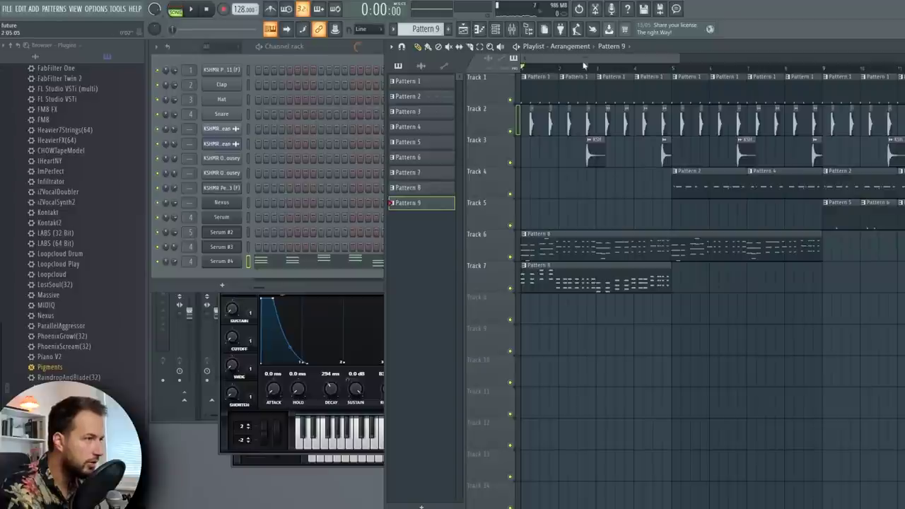
# Step: Arrange Pattern 9 twice in a row on Track 7, from bar 1 to bar 9, and play the song
pyautogui.press('space')
pyautogui.scroll(-2, 587, 73)
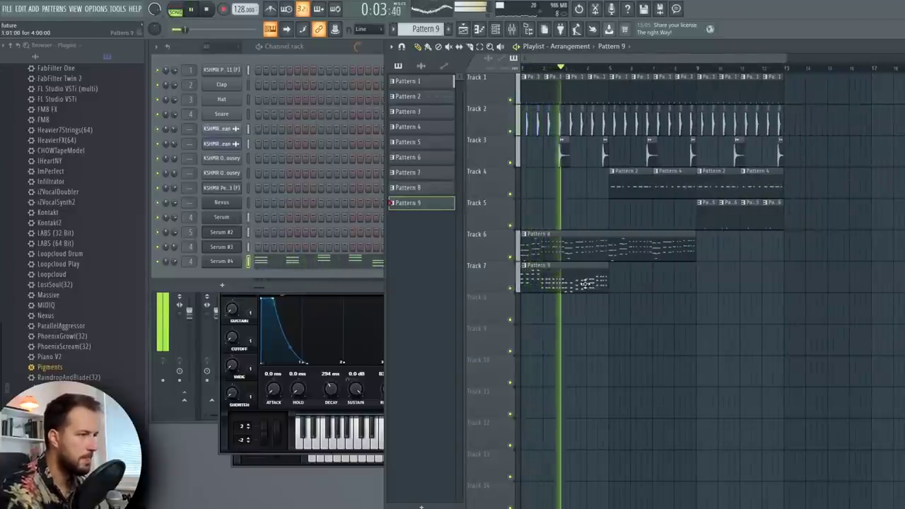
pyautogui.click(613, 279)
pyautogui.press('space')
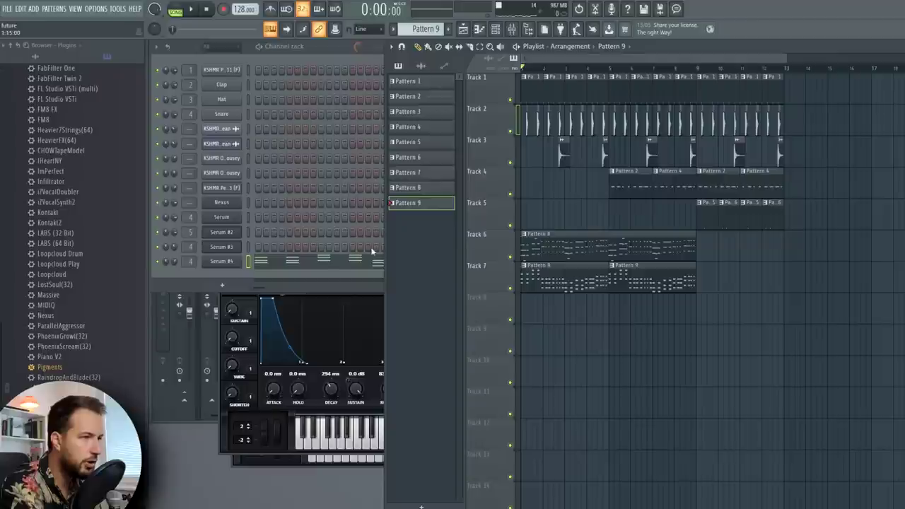
# Step: Add a second Nexus channel, load the EDM 5 lead preset Saga, and route it to mixer track 4
pyautogui.click(322, 225)
pyautogui.moveTo(45, 315); pyautogui.dragTo(41, 316)
pyautogui.moveTo(219, 281); pyautogui.dragTo(220, 283)
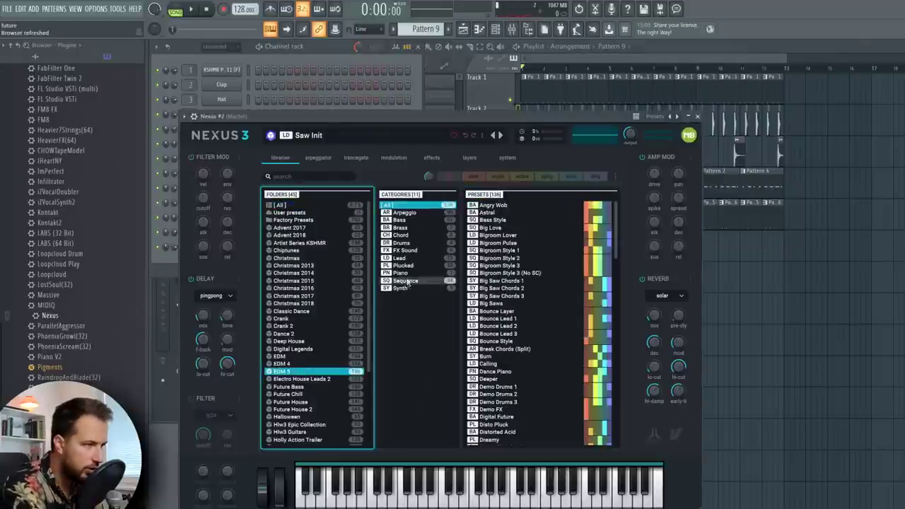
pyautogui.click(398, 257)
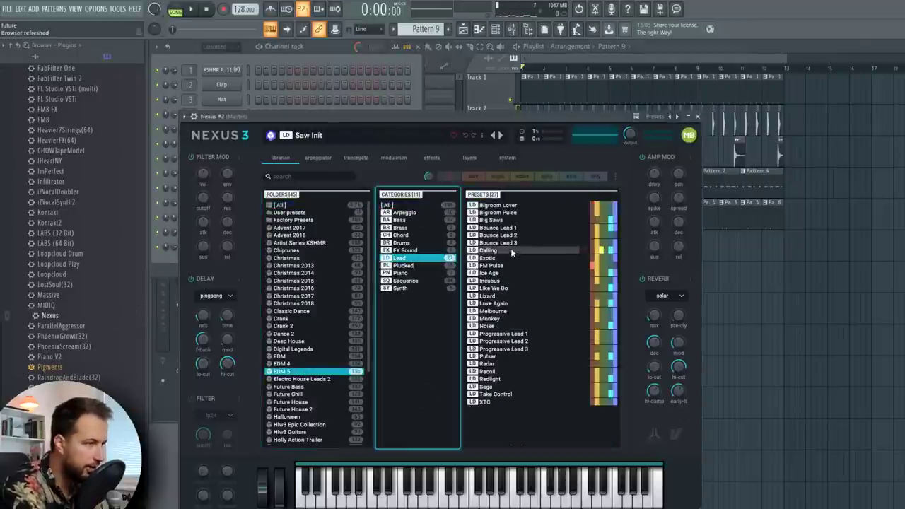
pyautogui.click(487, 387)
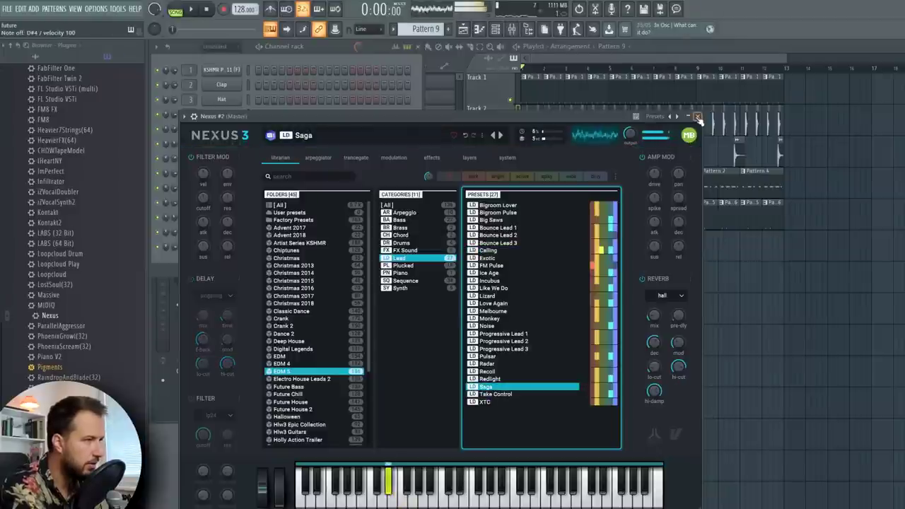
pyautogui.click(698, 117)
pyautogui.moveTo(189, 247); pyautogui.dragTo(189, 240)
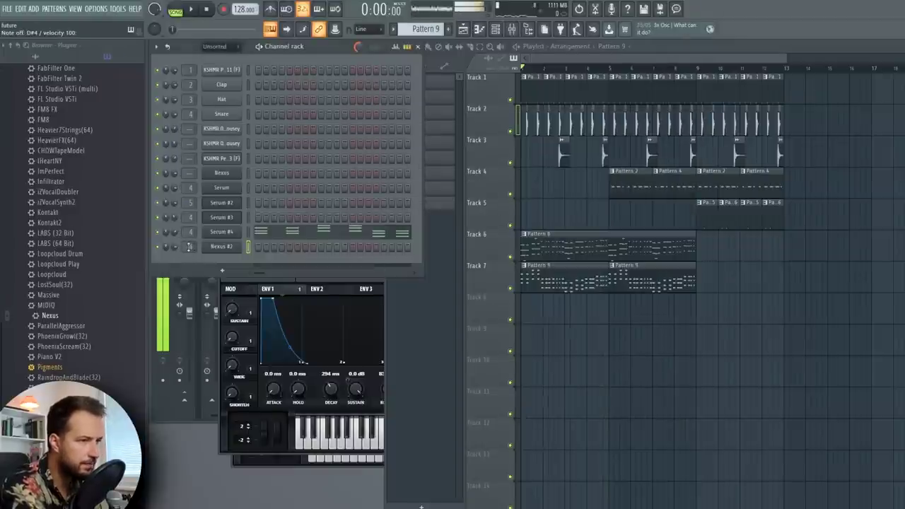
# Step: Copy Nexus's melody notes from Pattern 7 into Nexus #2's piano roll in the new Pattern 10
pyautogui.click(534, 246)
pyautogui.scroll(1, 422, 29)
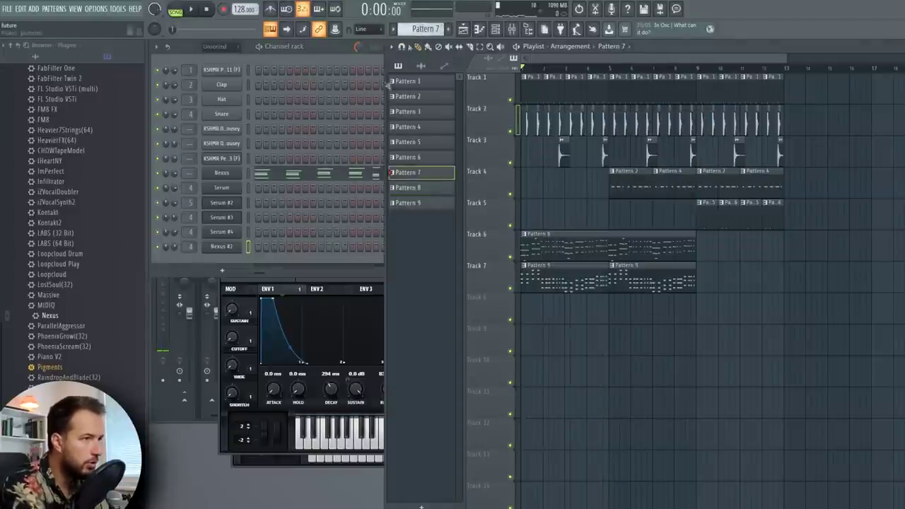
pyautogui.click(327, 174)
pyautogui.scroll(4, 327, 174)
pyautogui.scroll(-4, 668, 66)
pyautogui.moveTo(818, 85); pyautogui.dragTo(186, 297)
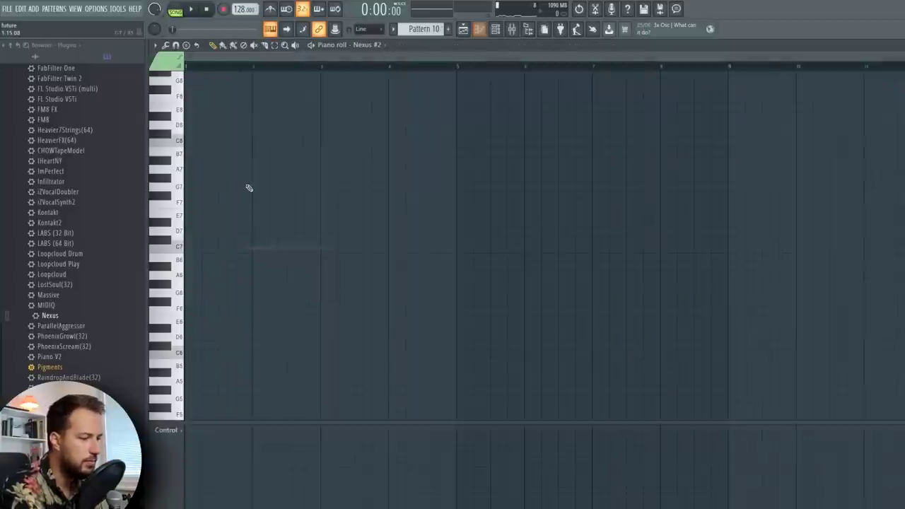
pyautogui.hotkey('ctrl', 'v')
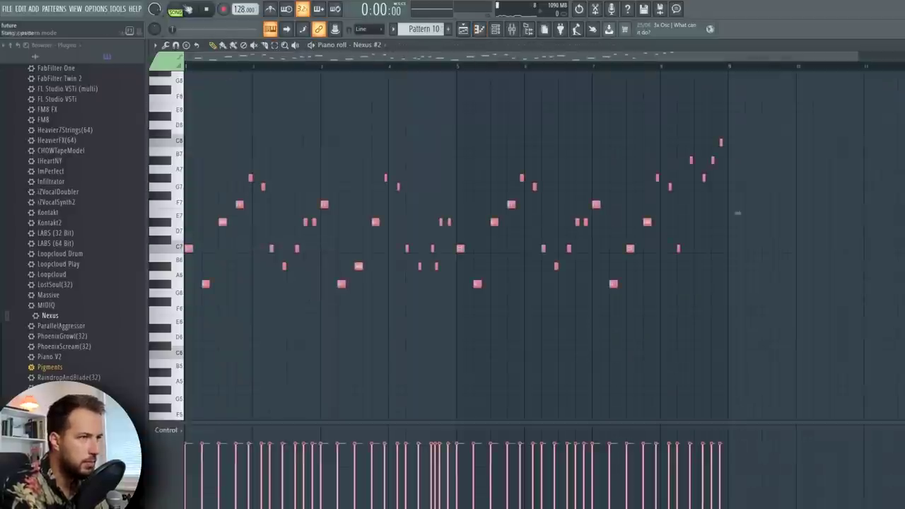
# Step: Transpose Nexus #2's pasted melody down two octaves, play Pattern 10, and raise the notes by one octave
pyautogui.press('l')
pyautogui.press('space')
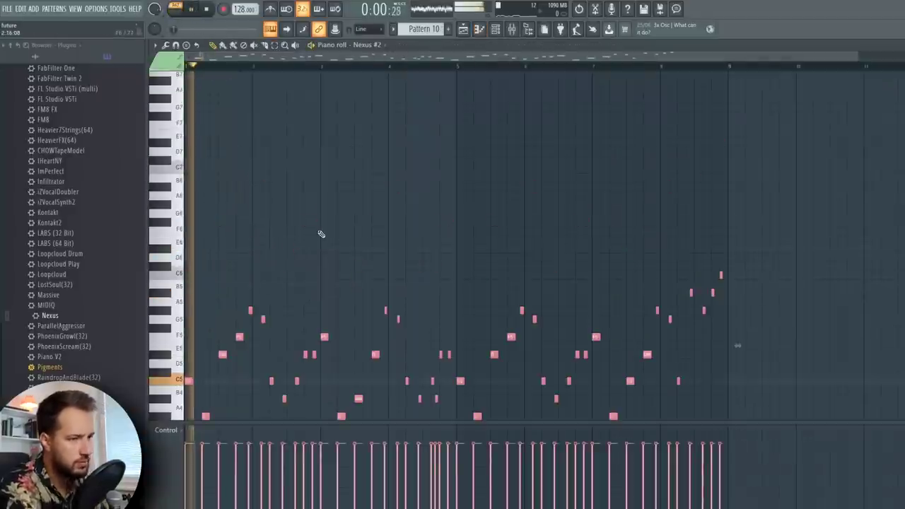
pyautogui.scroll(-4, 326, 232)
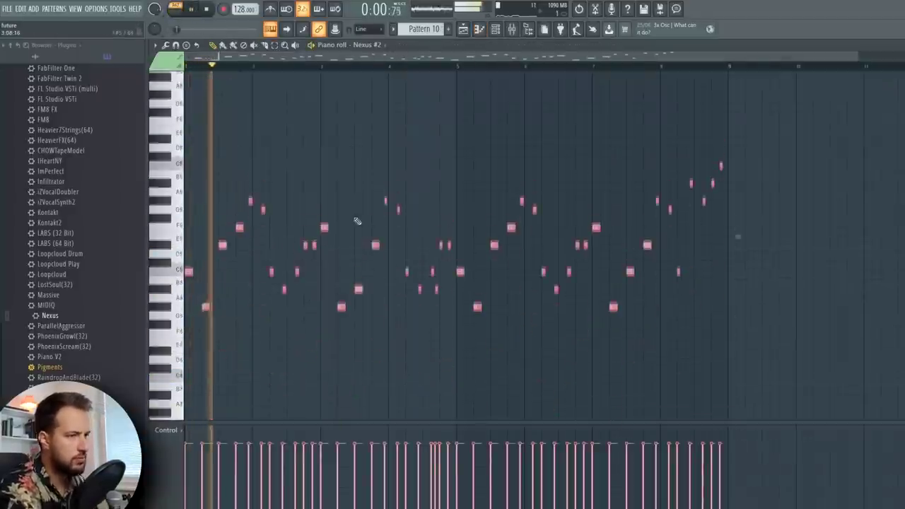
pyautogui.press('space')
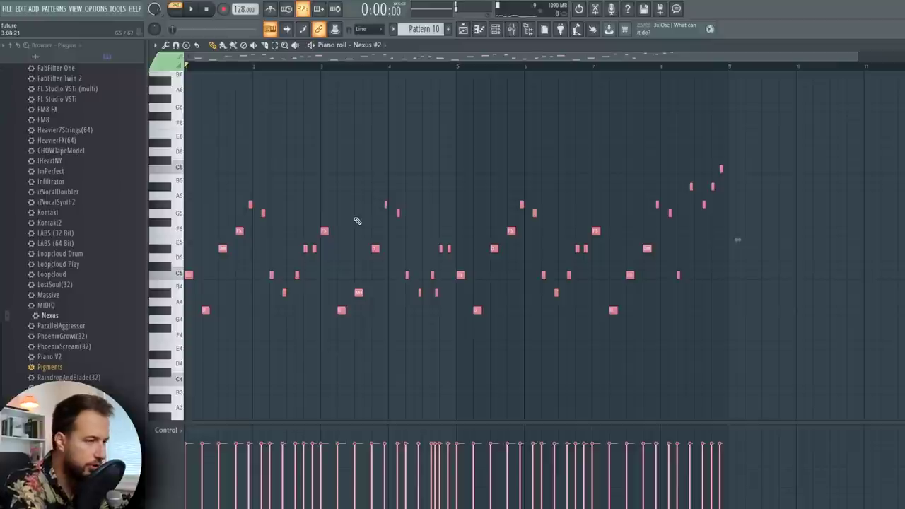
pyautogui.press('space')
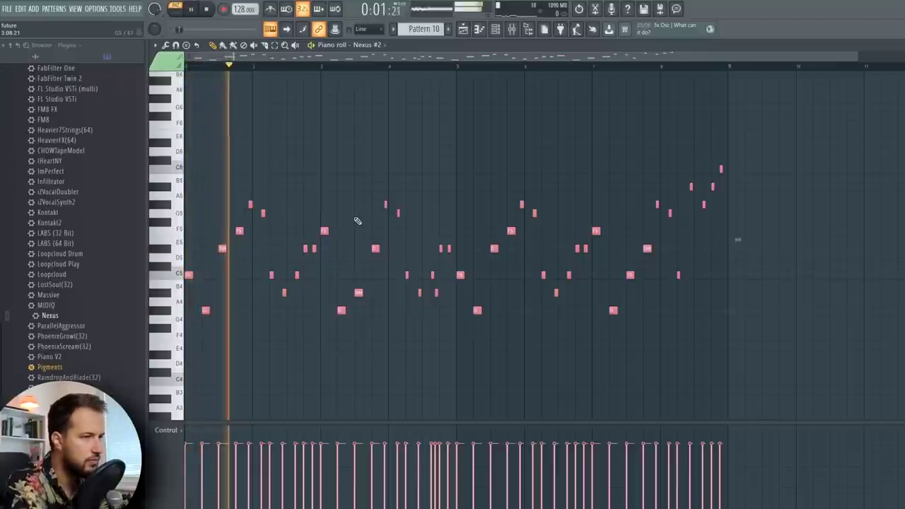
pyautogui.hotkey('ctrl', 'Up')
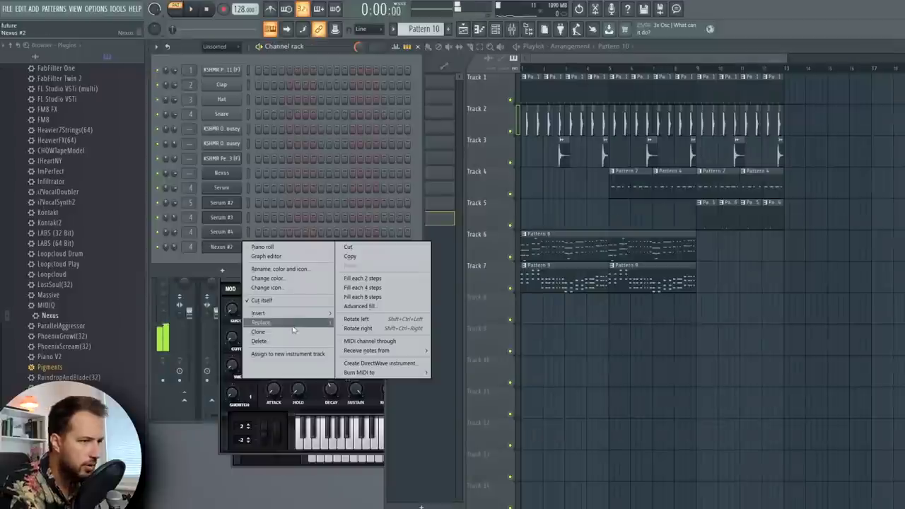
# Step: Clone Nexus #2 with its notes as Nexus #3 and load the XTC lead preset in the clone
pyautogui.click(282, 375)
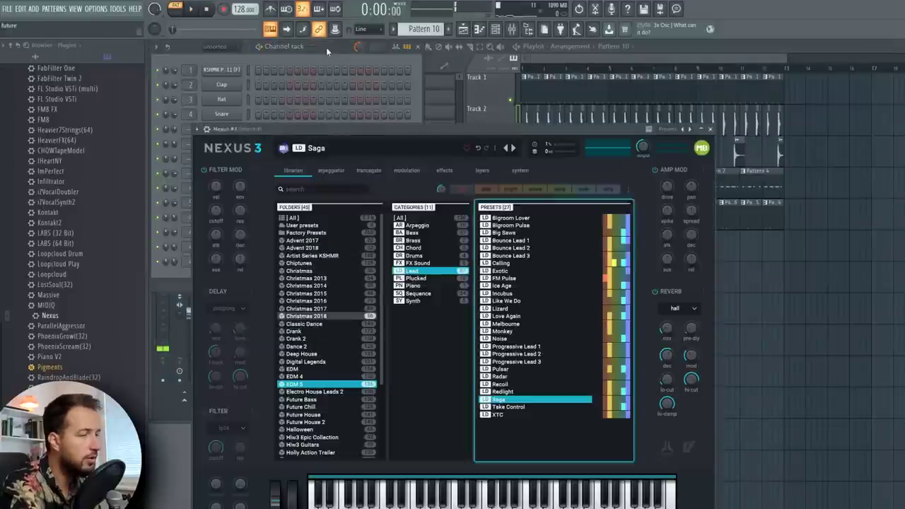
pyautogui.click(326, 47)
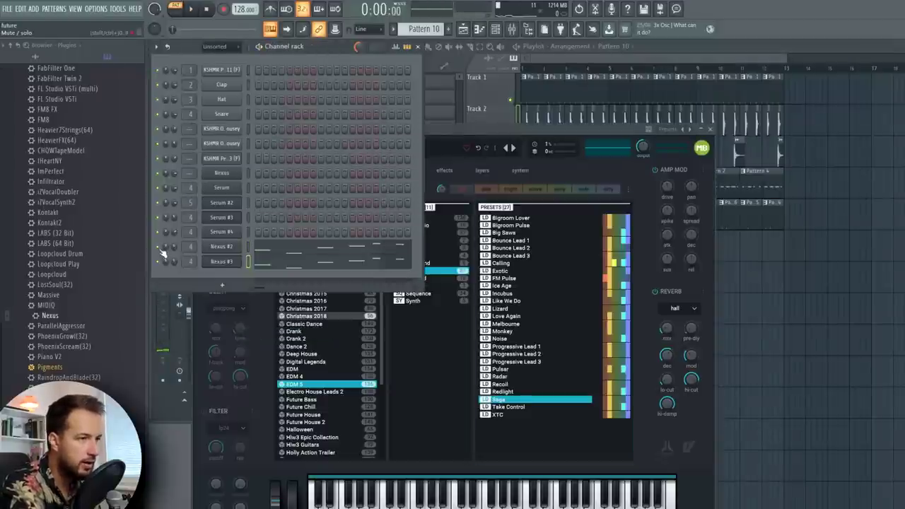
pyautogui.click(225, 261)
pyautogui.click(509, 416)
# Step: Play Nexus #3 on its own, lower its notes by one octave, and play it together with Nexus #2
pyautogui.press('space')
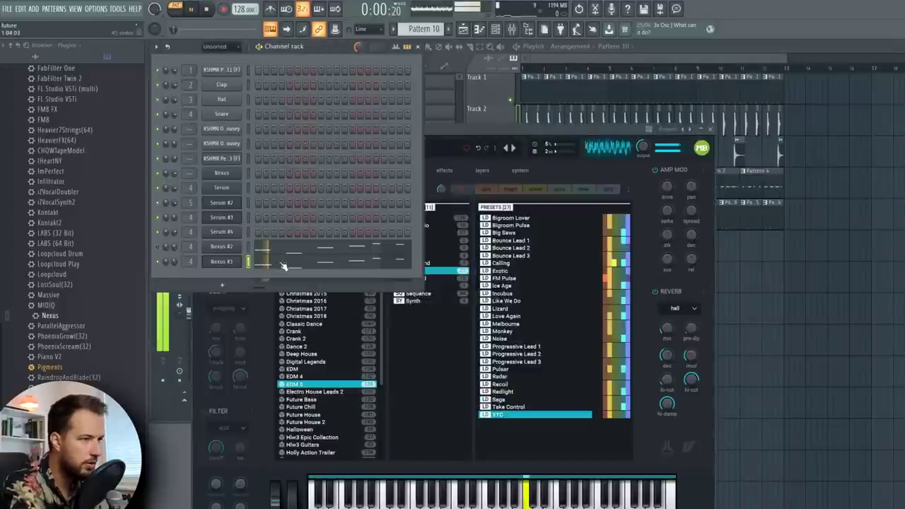
pyautogui.click(282, 263)
pyautogui.press('space')
pyautogui.hotkey('ctrl', 'Down')
pyautogui.press('space')
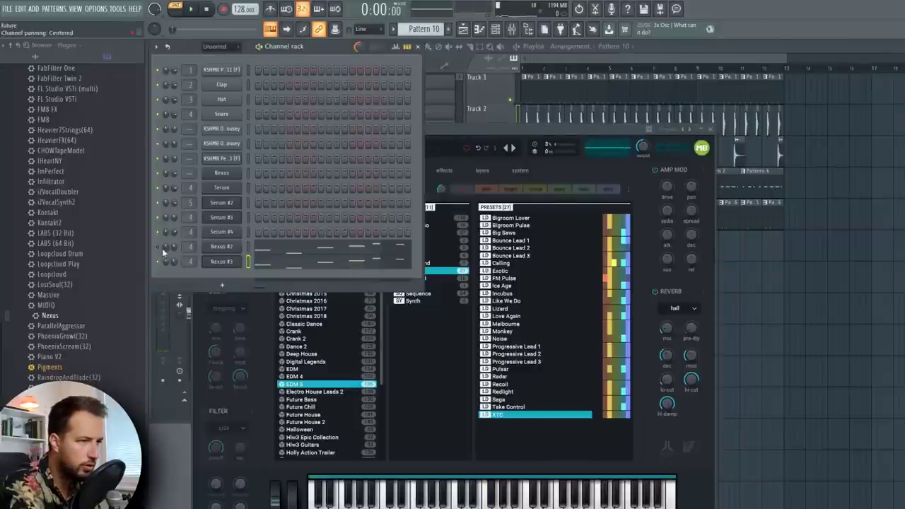
pyautogui.press('space')
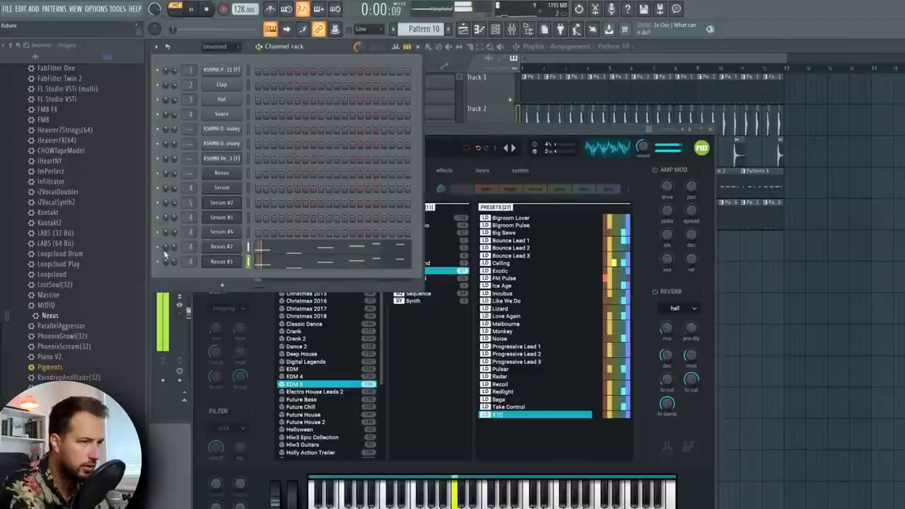
# Step: Place Pattern 10 on Track 8 from bar 1, lower Nexus #3's channel volume, and play the song
pyautogui.click(175, 10)
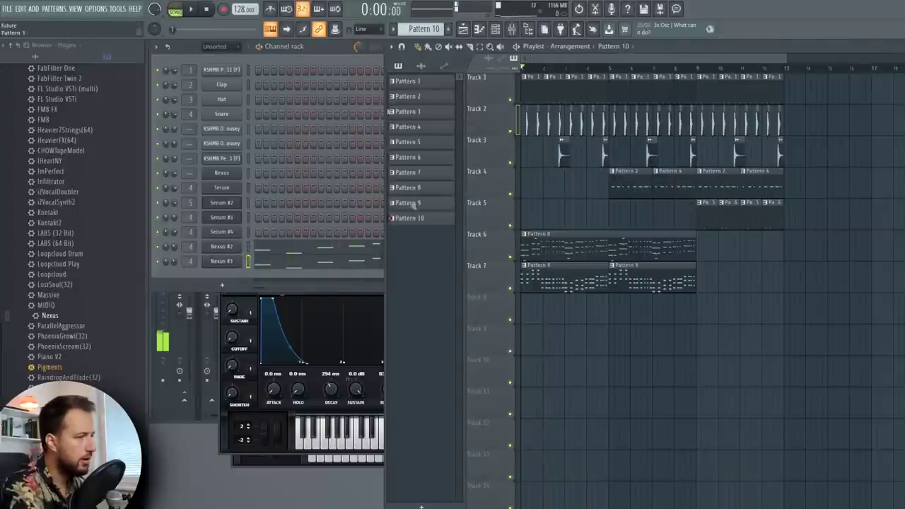
pyautogui.moveTo(565, 308); pyautogui.dragTo(533, 308)
pyautogui.moveTo(173, 261); pyautogui.dragTo(174, 266)
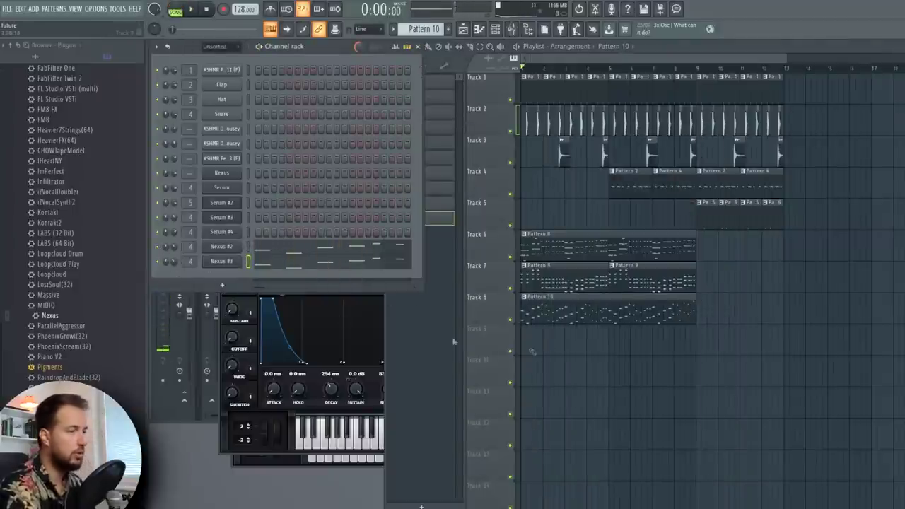
pyautogui.press('space')
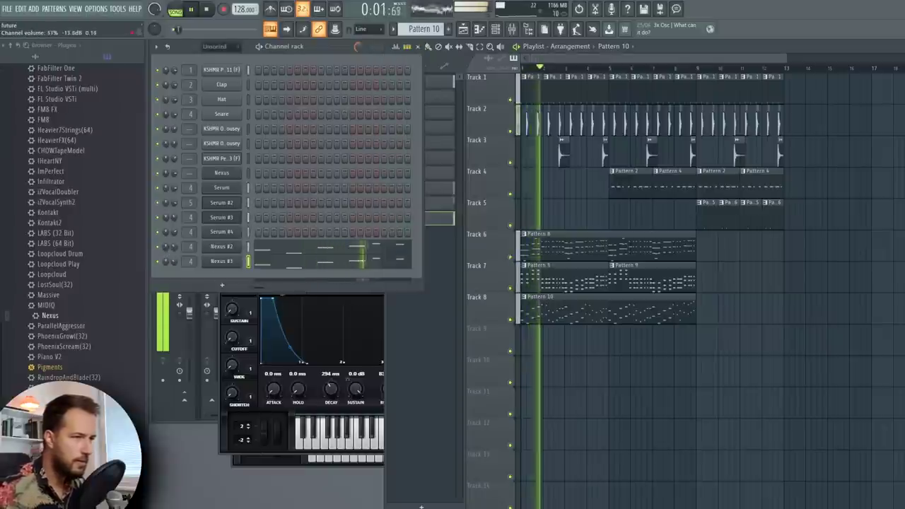
pyautogui.rightClick(701, 347)
pyautogui.press('space')
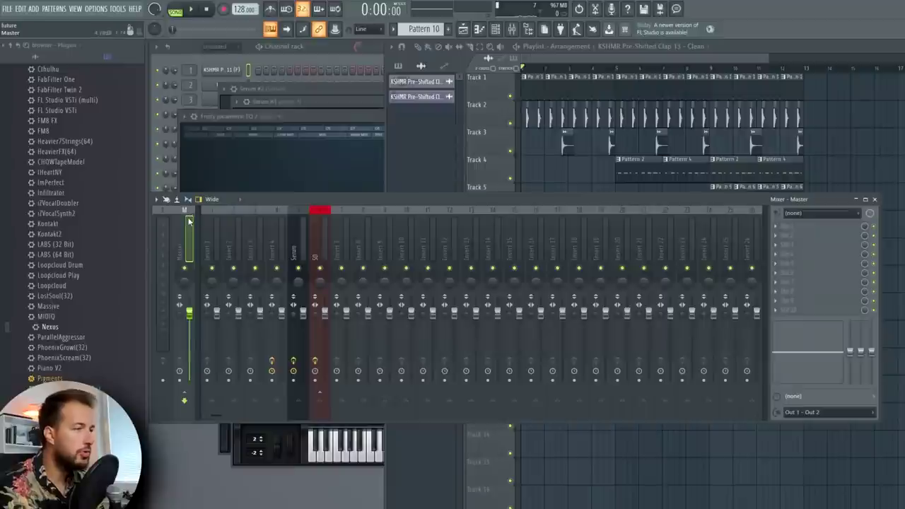
# Step: Load Wave Candy in slot 10 of the Master mixer track and apply its Peak meter preset
pyautogui.click(776, 310)
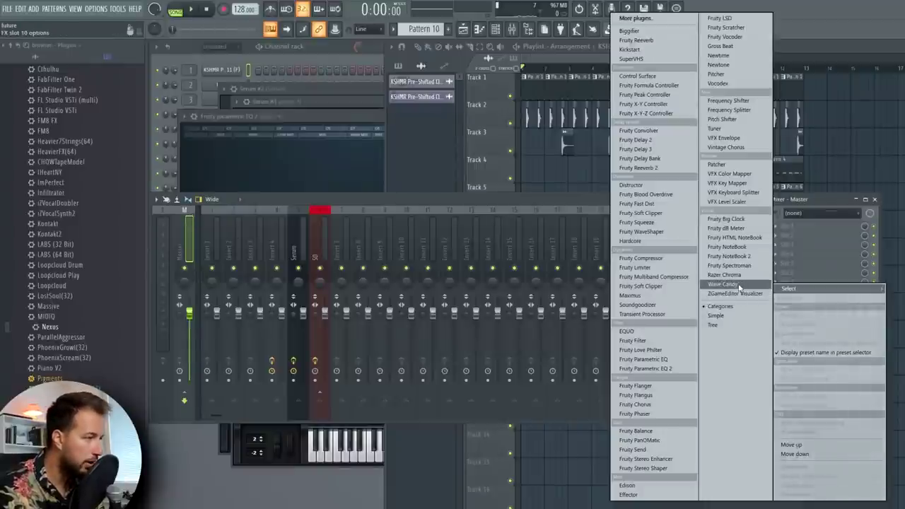
pyautogui.click(738, 284)
pyautogui.click(199, 130)
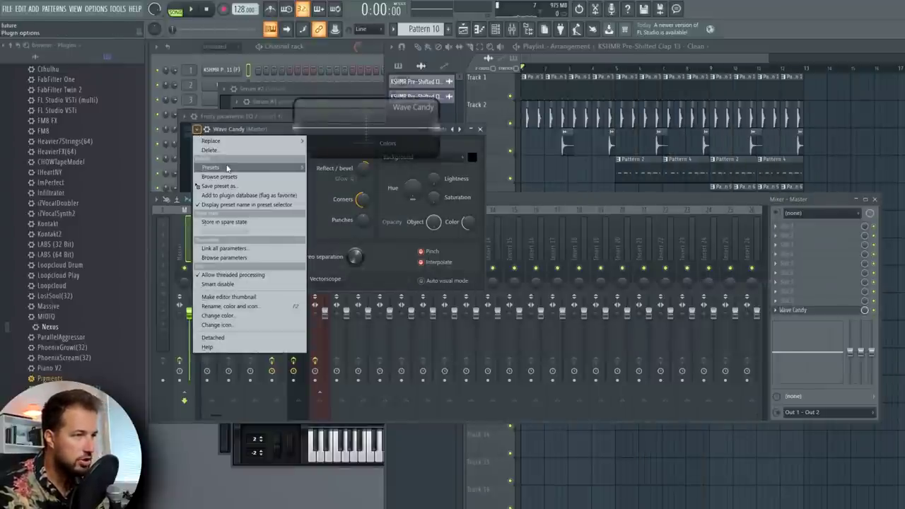
pyautogui.moveTo(234, 167)
pyautogui.click(346, 130)
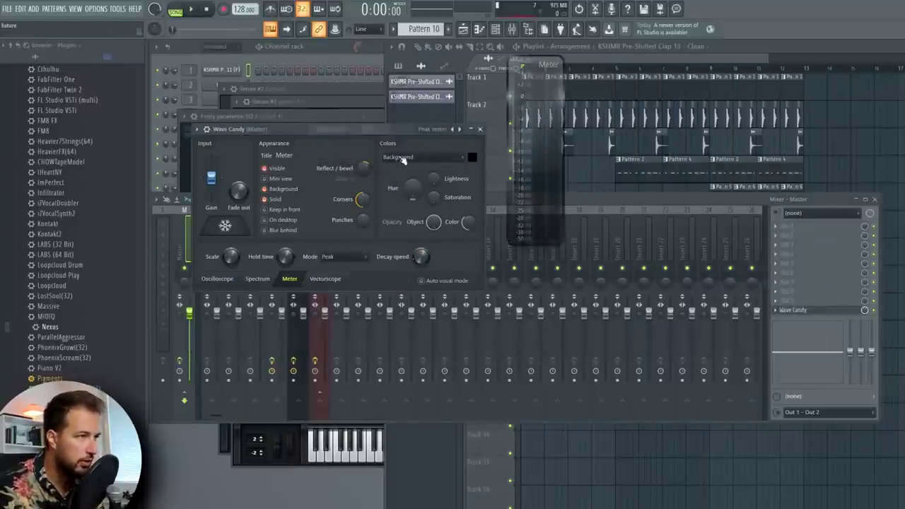
# Step: Park the floating peak meter at the edge of the playlist and close the mixer
pyautogui.moveTo(532, 269); pyautogui.dragTo(902, 345)
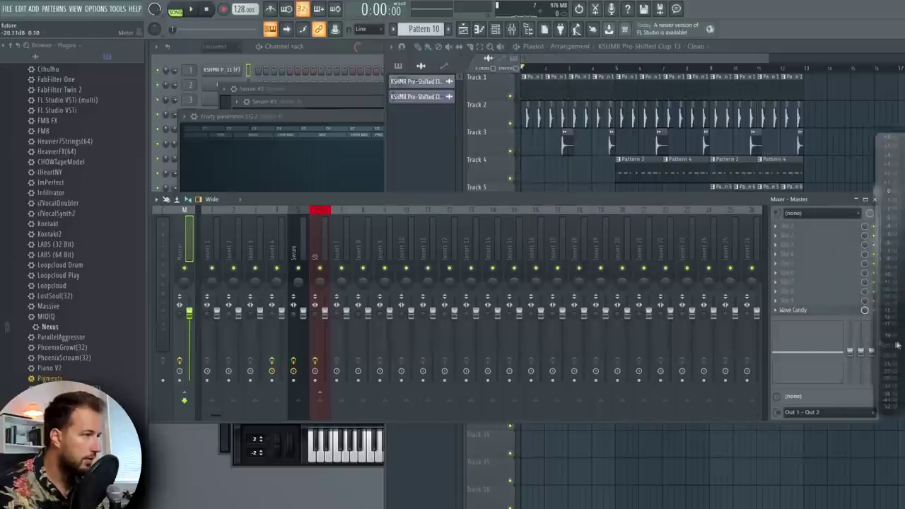
pyautogui.moveTo(757, 199); pyautogui.dragTo(731, 202)
pyautogui.click(849, 203)
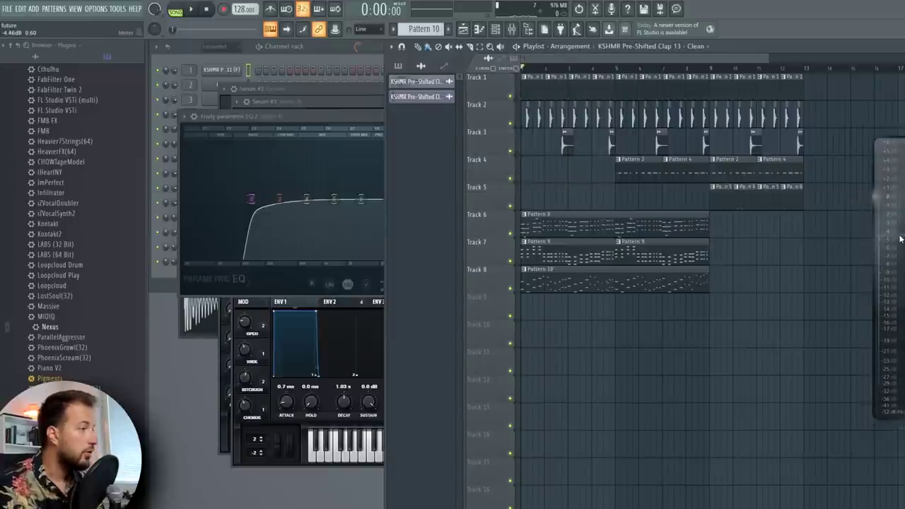
pyautogui.moveTo(901, 238); pyautogui.dragTo(883, 263)
# Step: Show all channels in the channel rack and play Pattern 1's kick to check its level on the peak meter
pyautogui.click(217, 47)
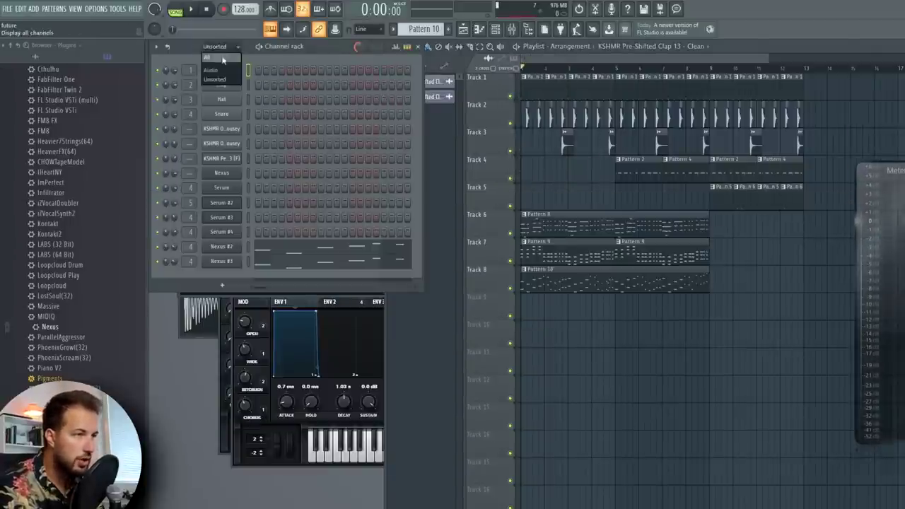
pyautogui.click(221, 59)
pyautogui.click(535, 88)
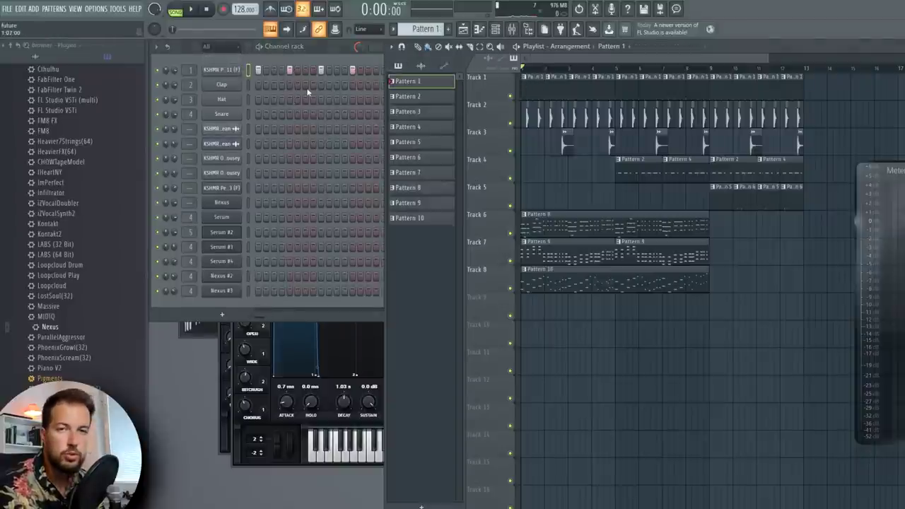
pyautogui.press('space')
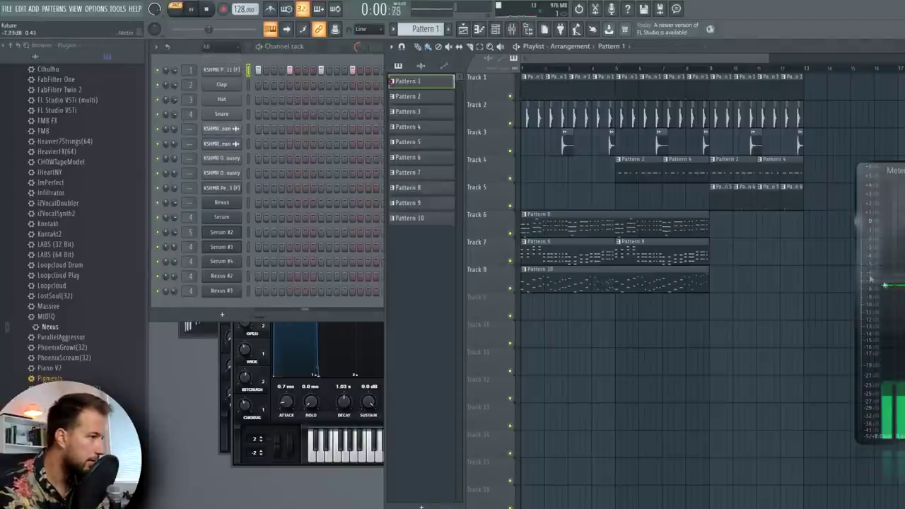
# Step: Raise the kick's channel volume and replay Pattern 1 to check its level on the peak meter
pyautogui.press('space')
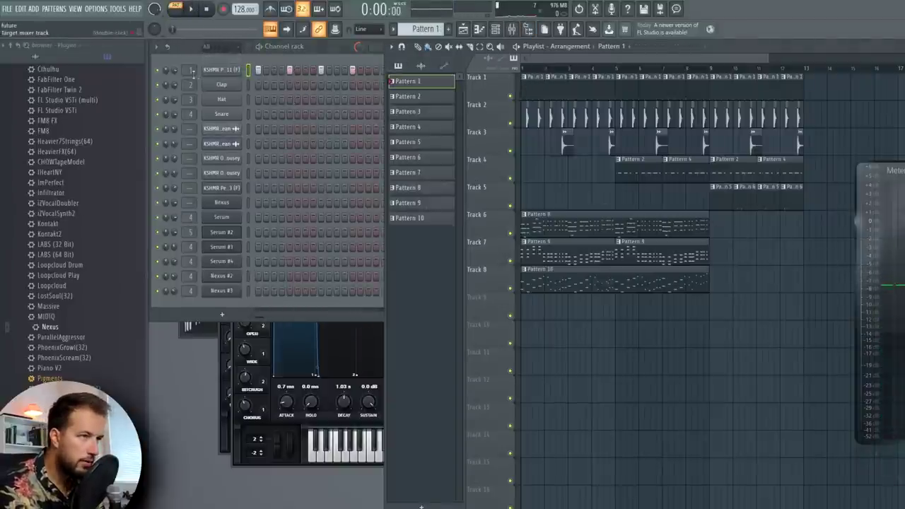
pyautogui.click(177, 74)
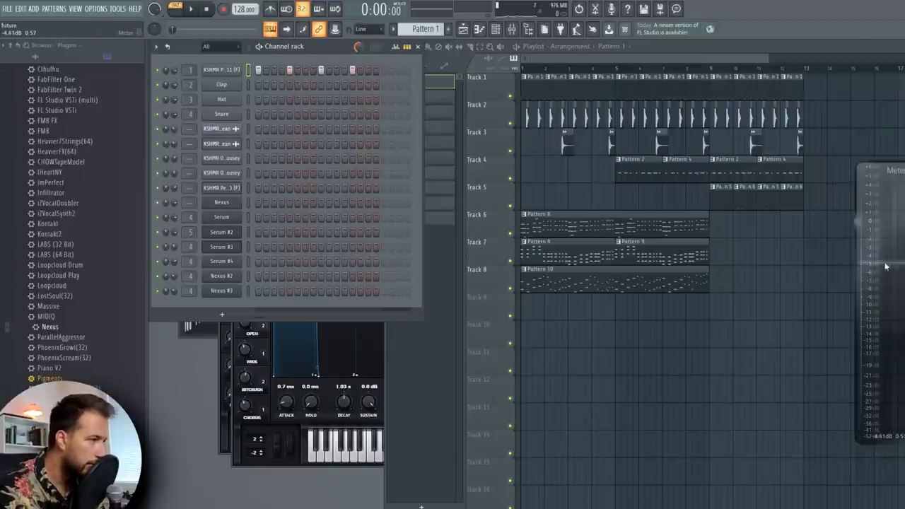
pyautogui.press('space')
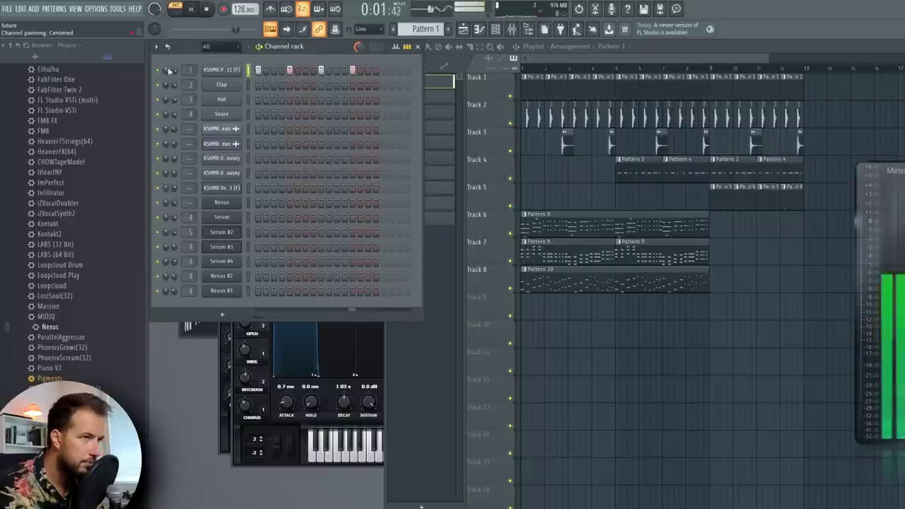
pyautogui.press('space')
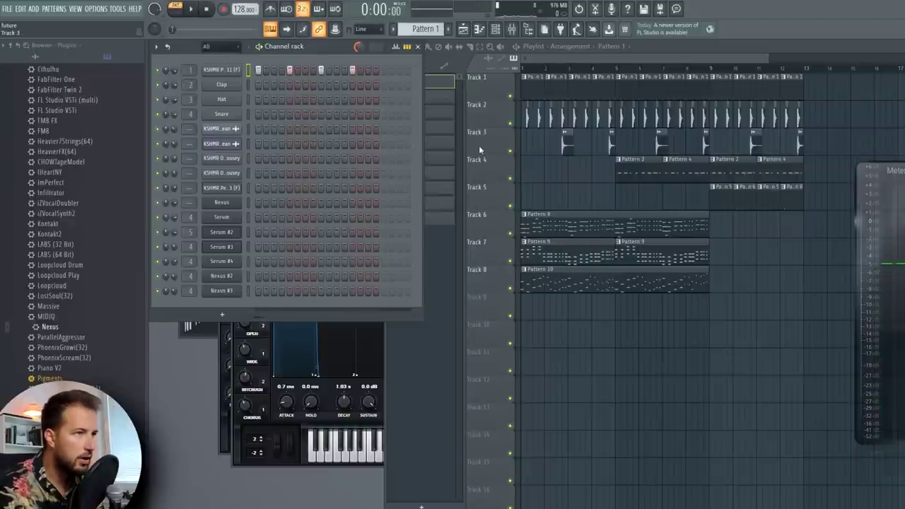
# Step: Solo Track 2 and set the Clap 02 channel volume to 45%, then solo Track 3 to check the other clap's level
pyautogui.rightClick(510, 124)
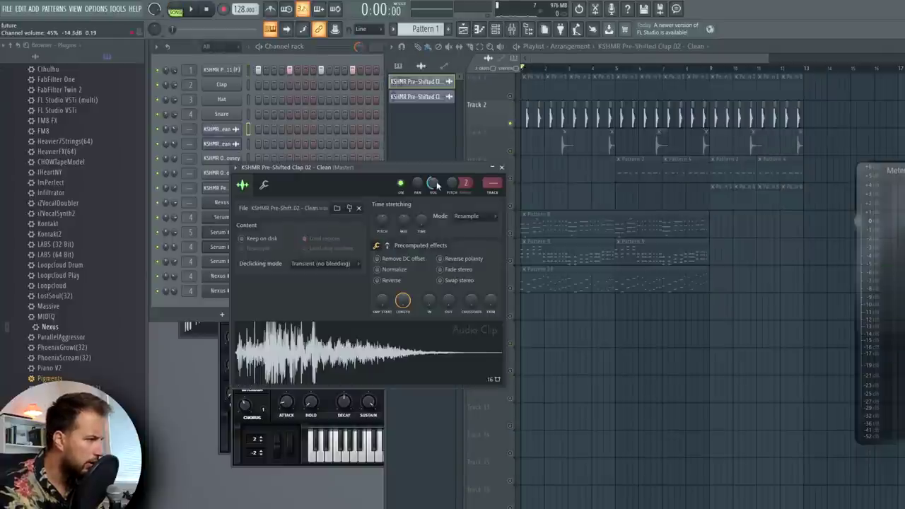
pyautogui.press('space')
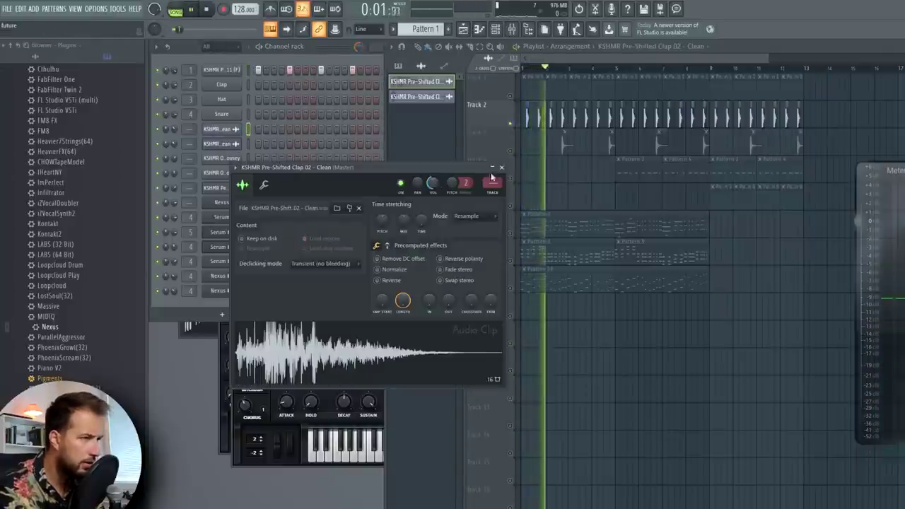
pyautogui.click(502, 167)
pyautogui.press('space')
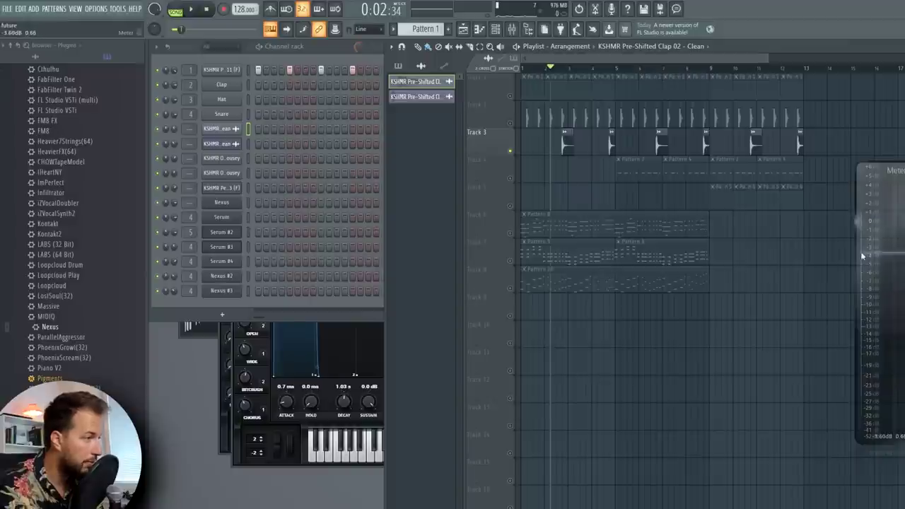
pyautogui.press('space')
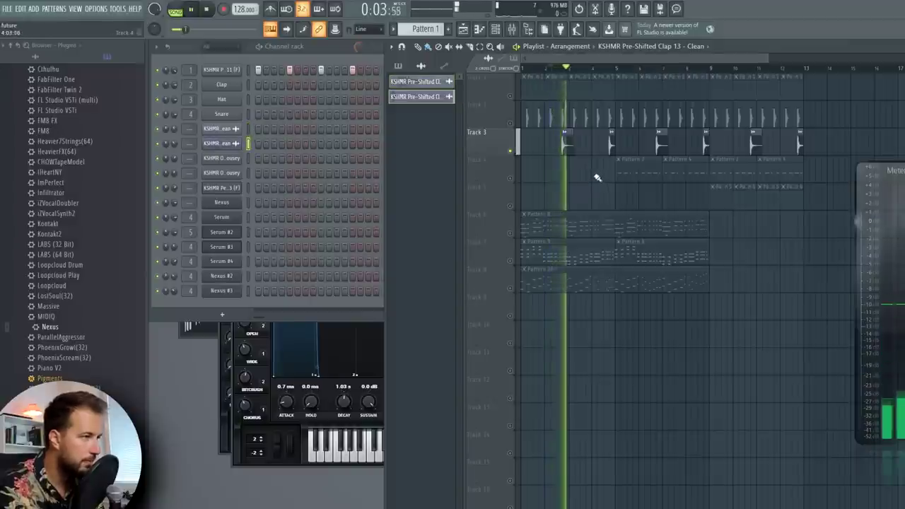
pyautogui.press('space')
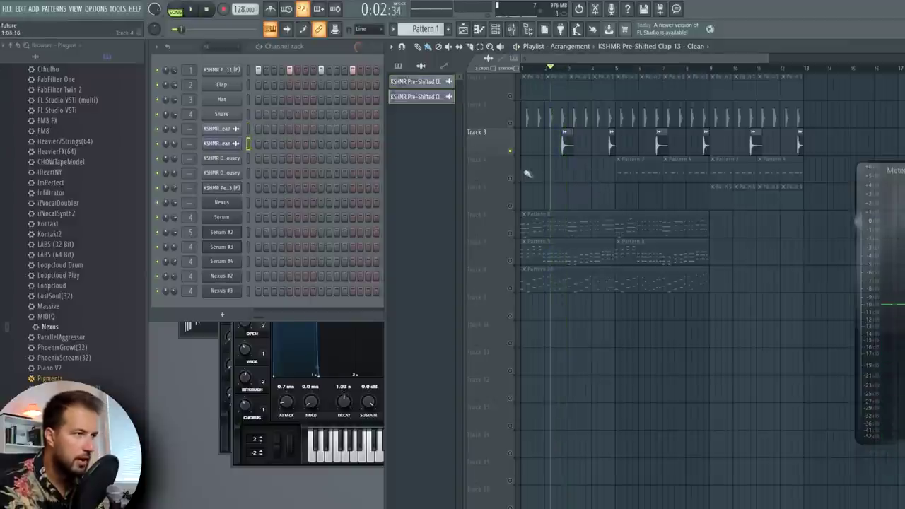
# Step: Solo Track 4 and play Pattern 2 from bar 5 to check the open hats' level on the peak meter
pyautogui.rightClick(511, 179)
pyautogui.click(617, 68)
pyautogui.press('space')
pyautogui.click(630, 172)
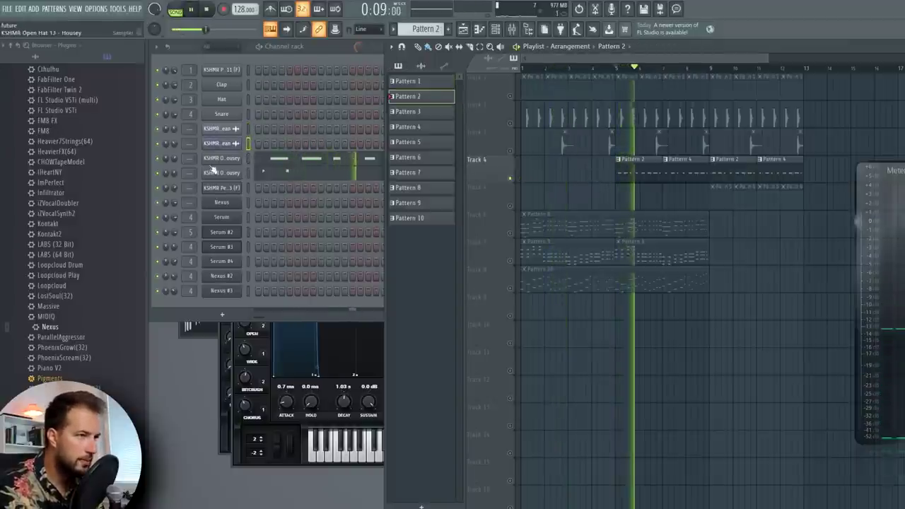
pyautogui.press('space')
pyautogui.press('space')
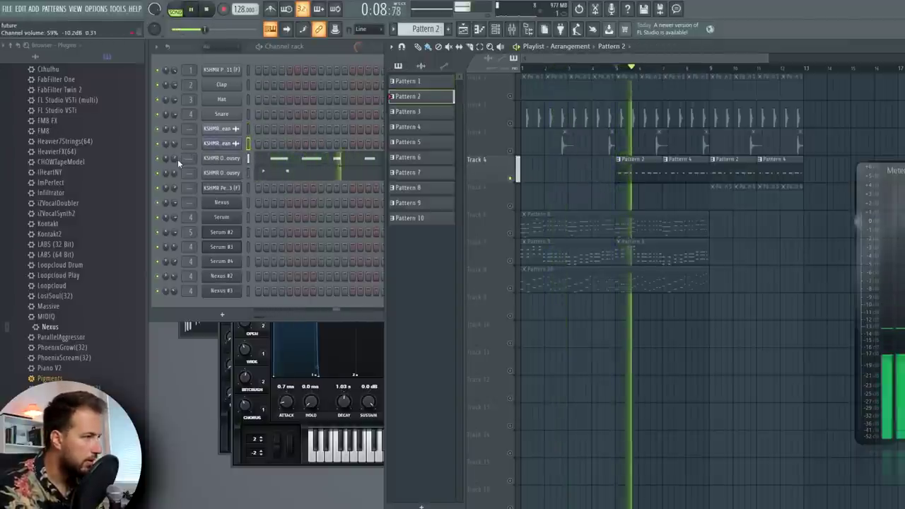
pyautogui.press('space')
# Step: Bring Tracks 1 to 3 back in and balance the first open hat's channel volume against the other drums, playing from bar 5
pyautogui.click(510, 123)
pyautogui.click(510, 96)
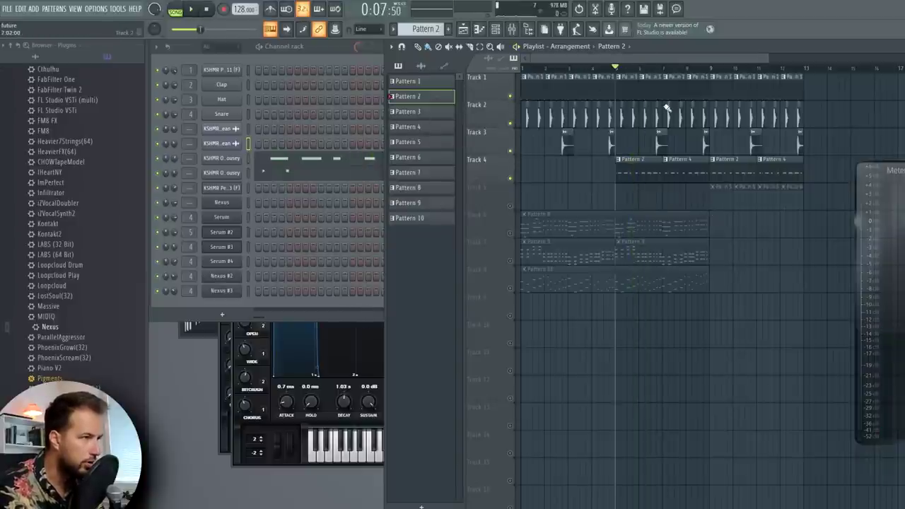
pyautogui.press('space')
pyautogui.press('space')
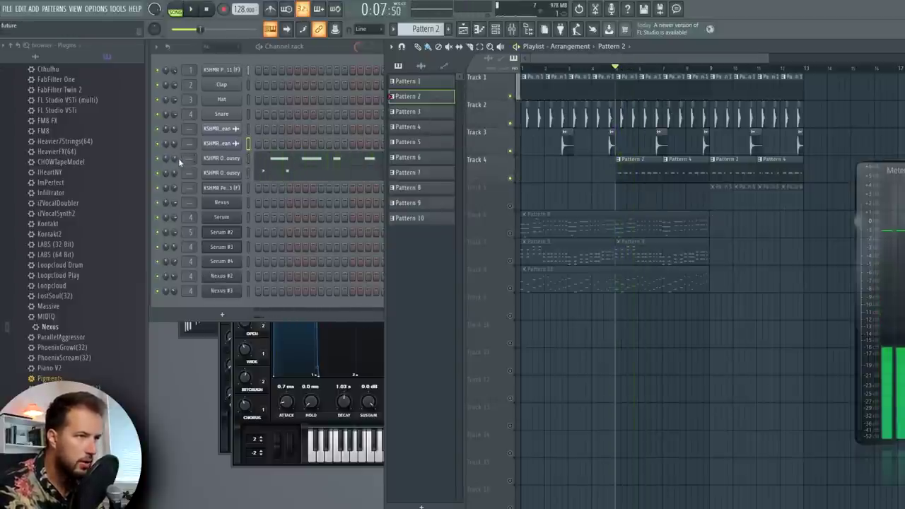
pyautogui.moveTo(174, 159); pyautogui.dragTo(175, 163)
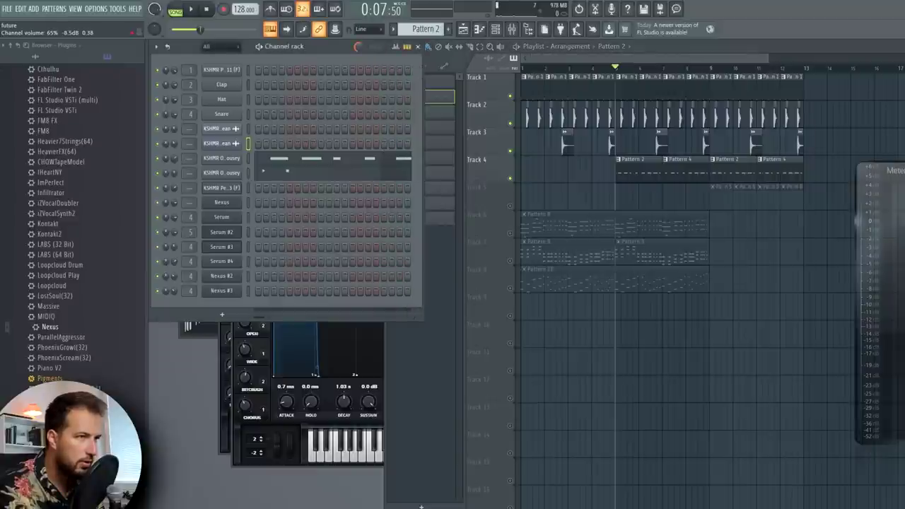
pyautogui.press('space')
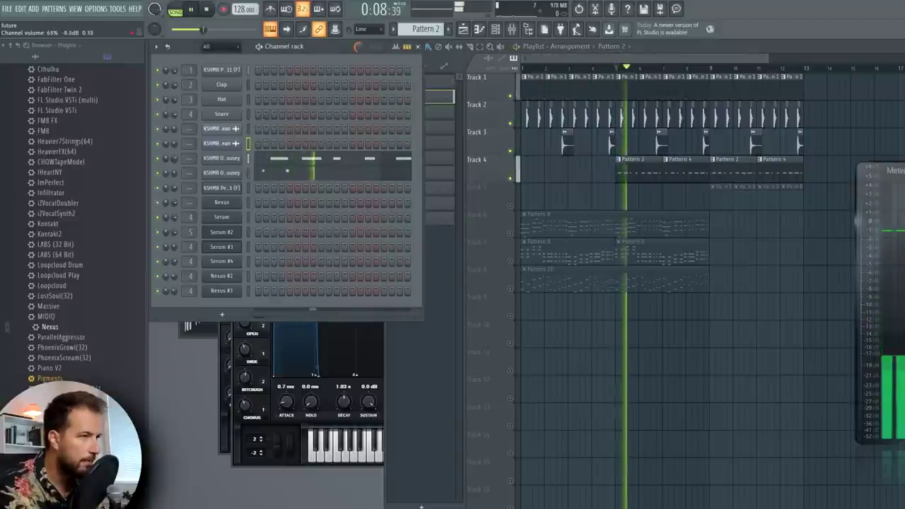
pyautogui.moveTo(175, 161); pyautogui.dragTo(174, 158)
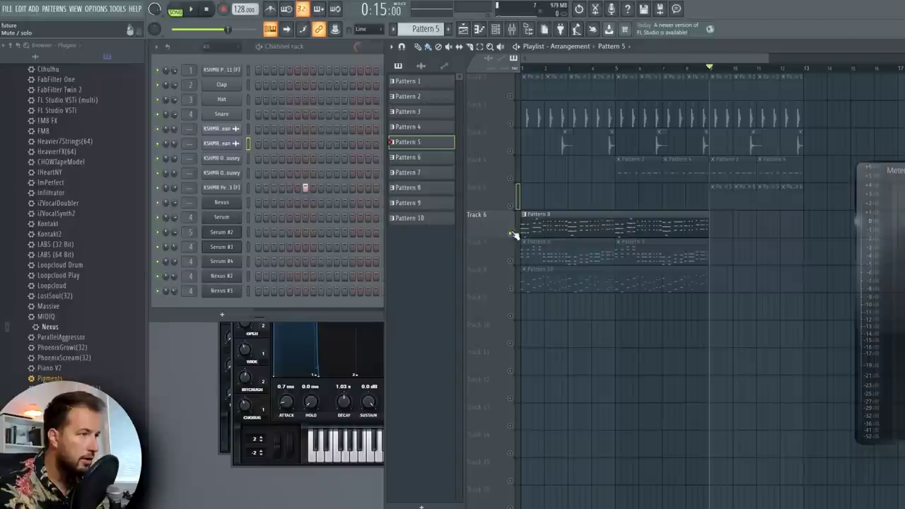
# Step: Select Pattern 8, solo the first Serum channel, and play the pattern to check that layer's level
pyautogui.click(541, 224)
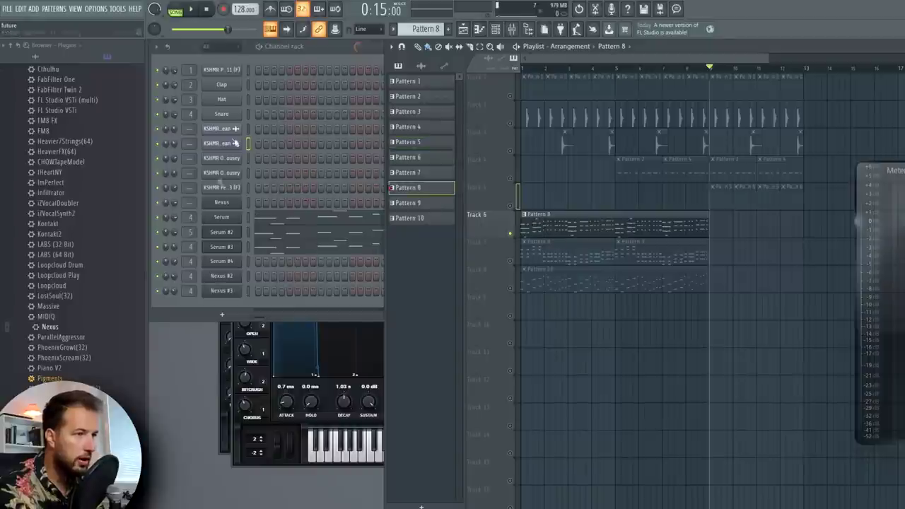
pyautogui.click(166, 224)
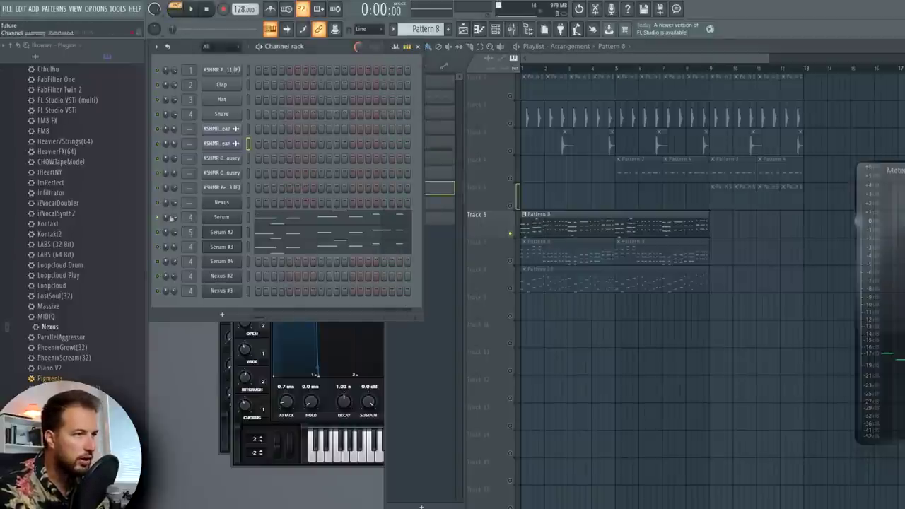
pyautogui.press('space')
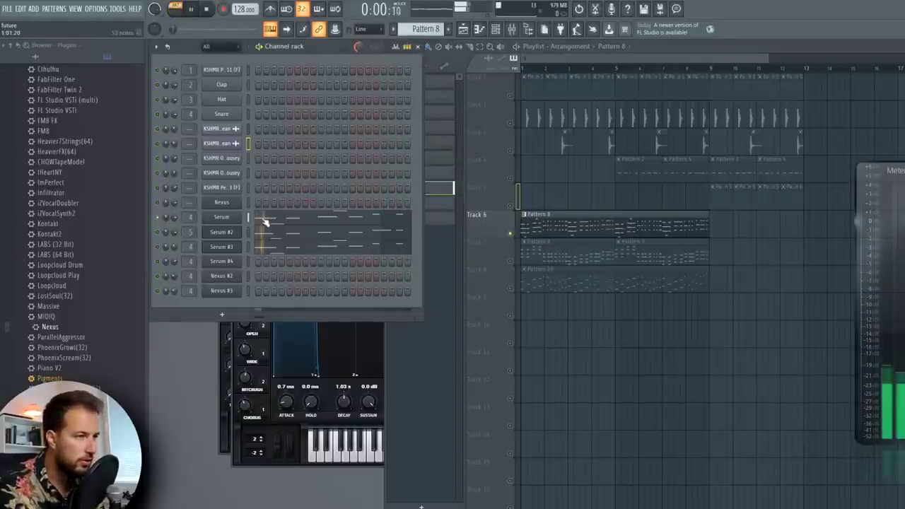
pyautogui.press('space')
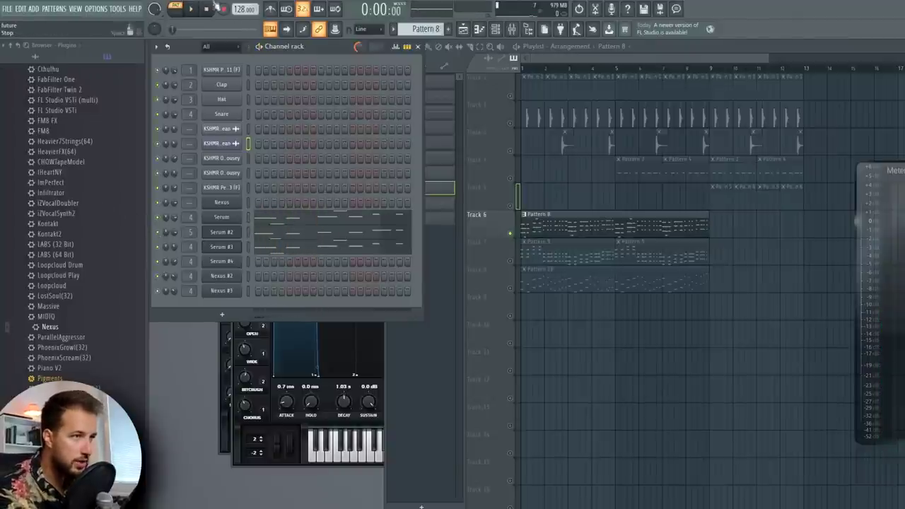
# Step: Play Pattern 8 with all Serum layers, with Serum #2 alone, and with Serum and Serum #3 together to compare their levels
pyautogui.click(194, 10)
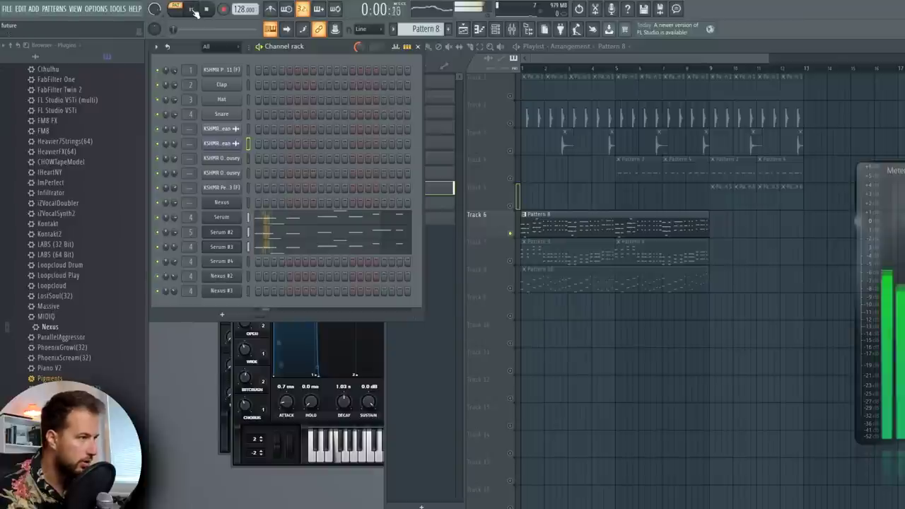
pyautogui.press('space')
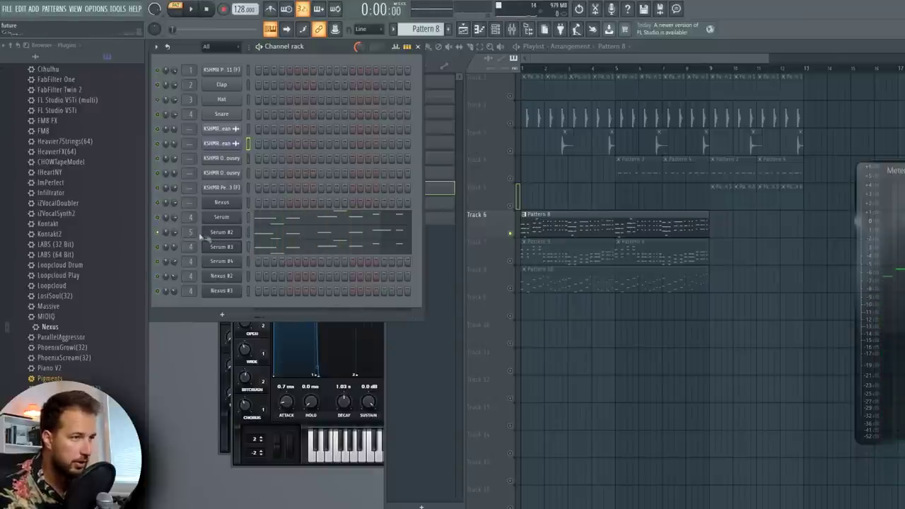
pyautogui.press('space')
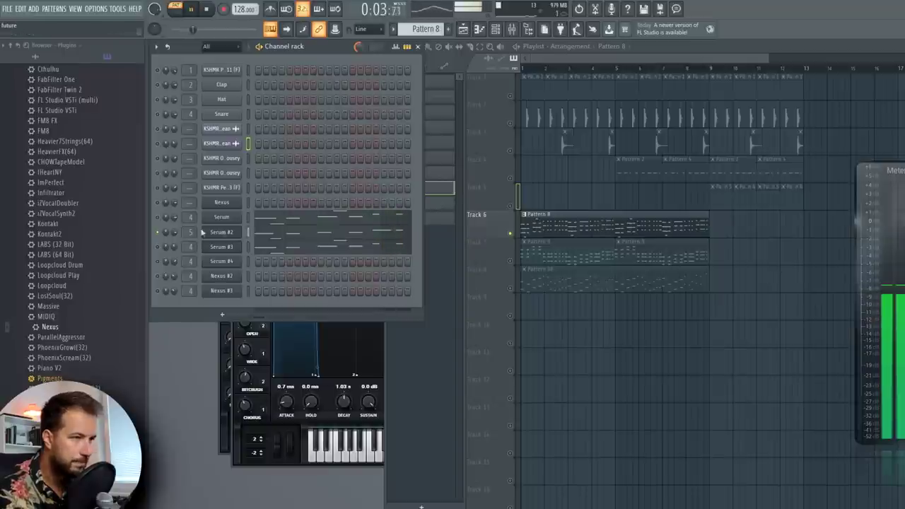
pyautogui.press('space')
pyautogui.press('space')
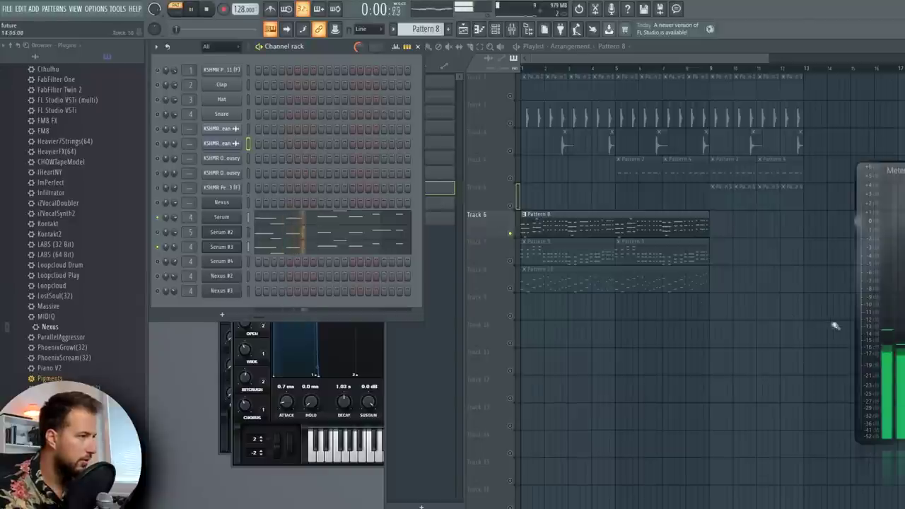
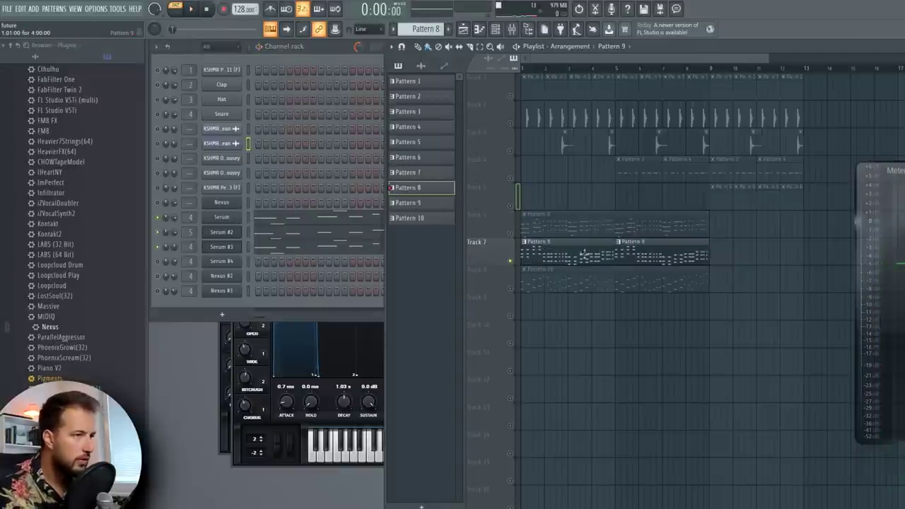
# Step: Select Pattern 9, solo Serum #4, and play the pattern to check the hypersaw chords' level
pyautogui.click(580, 255)
pyautogui.click(231, 264)
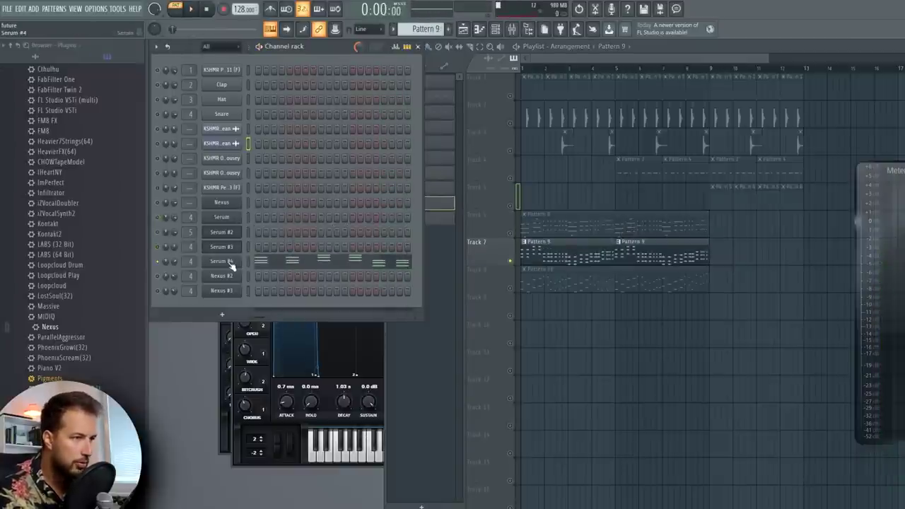
pyautogui.press('space')
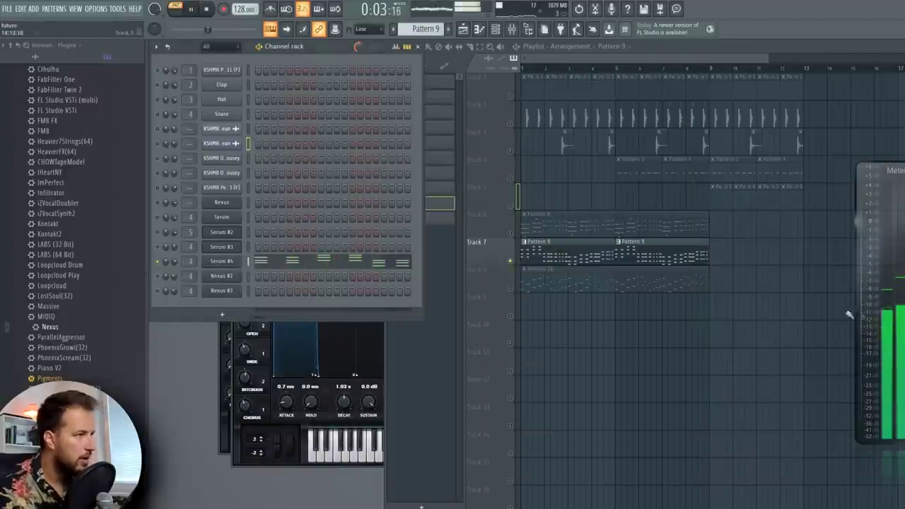
pyautogui.press('space')
# Step: Assign Serum #4 to mixer track 7 and route that track only to the red SD track
pyautogui.click(221, 261)
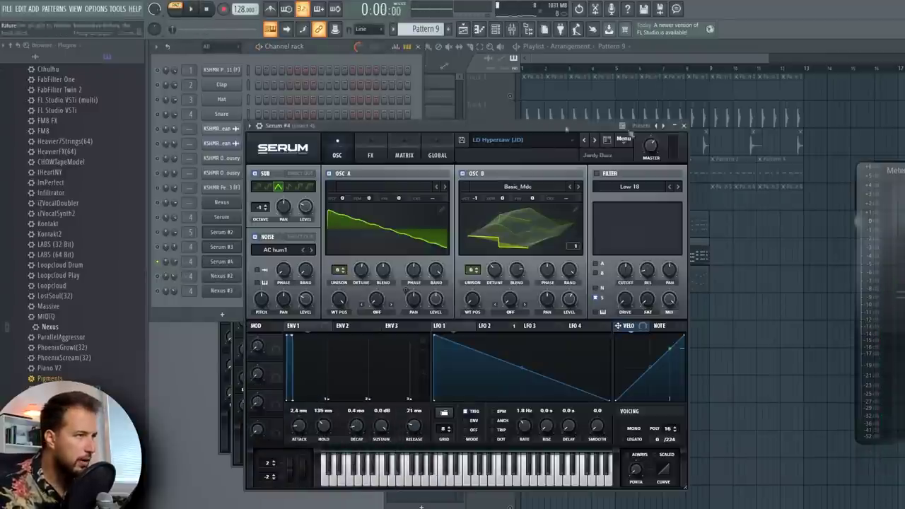
pyautogui.click(679, 149)
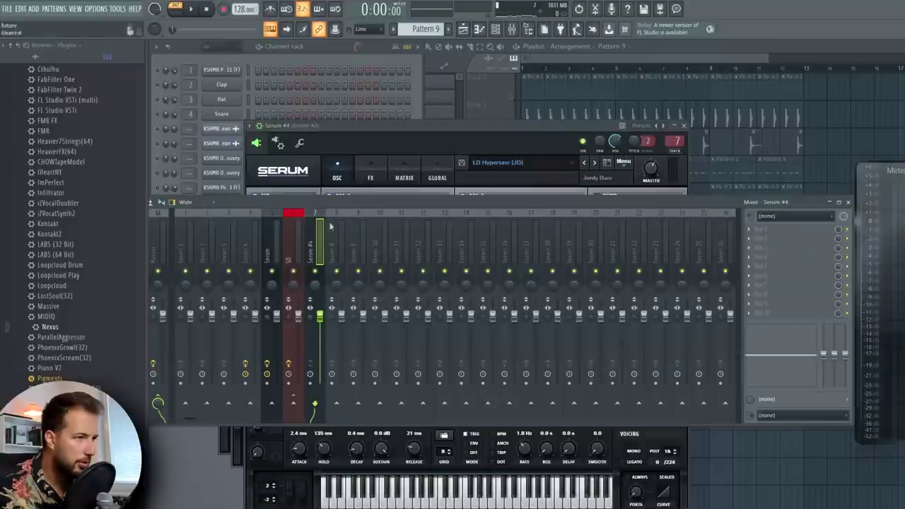
pyautogui.rightClick(293, 403)
pyautogui.click(331, 422)
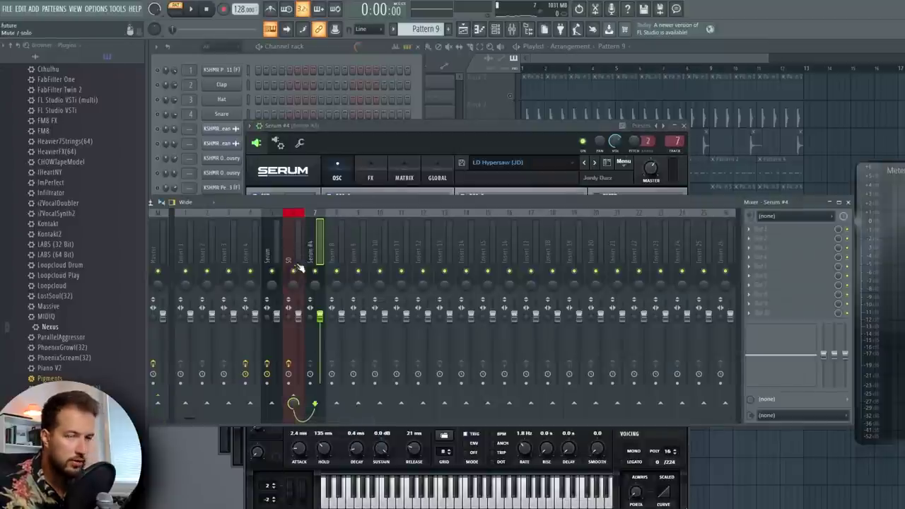
# Step: Load Fruity Parametric EQ 2 in slot 1 of the Serum #4 mixer track and set band 1 to High pass
pyautogui.click(785, 229)
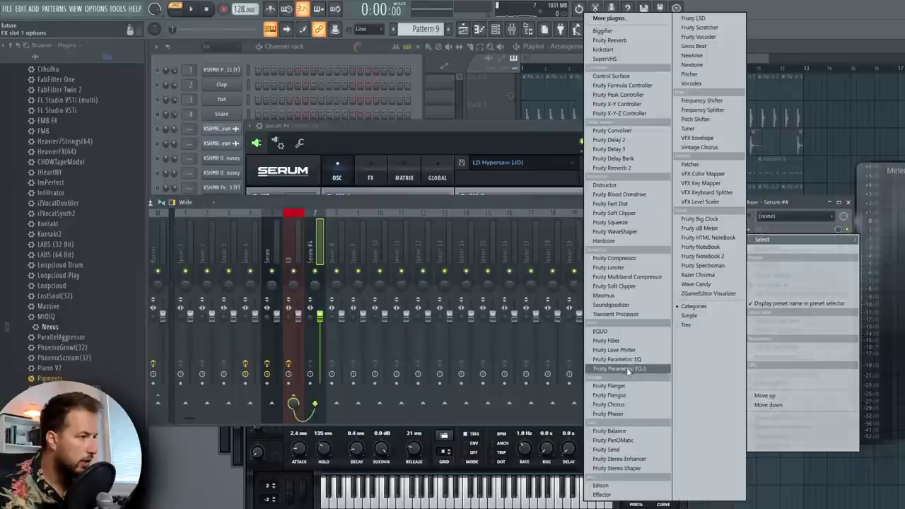
pyautogui.click(631, 369)
pyautogui.rightClick(201, 174)
pyautogui.moveTo(216, 201)
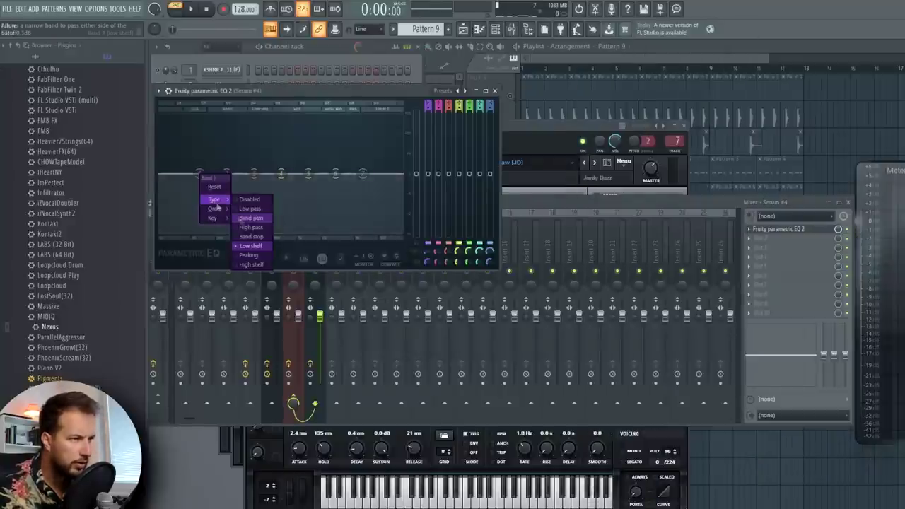
pyautogui.click(252, 228)
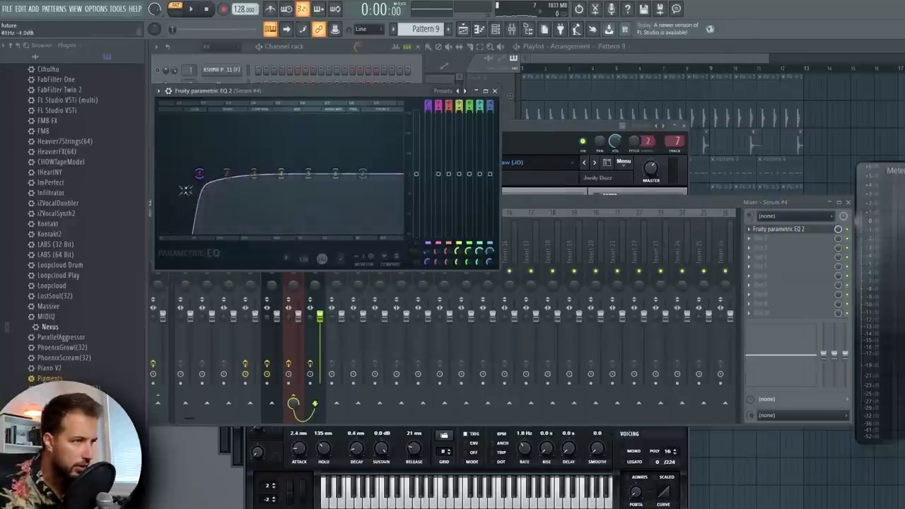
# Step: Raise the Serum #4 high-pass cutoff and move an upper EQ band down into the mids with a slight cut while Pattern 9 plays
pyautogui.moveTo(186, 191); pyautogui.dragTo(228, 177)
pyautogui.press('space')
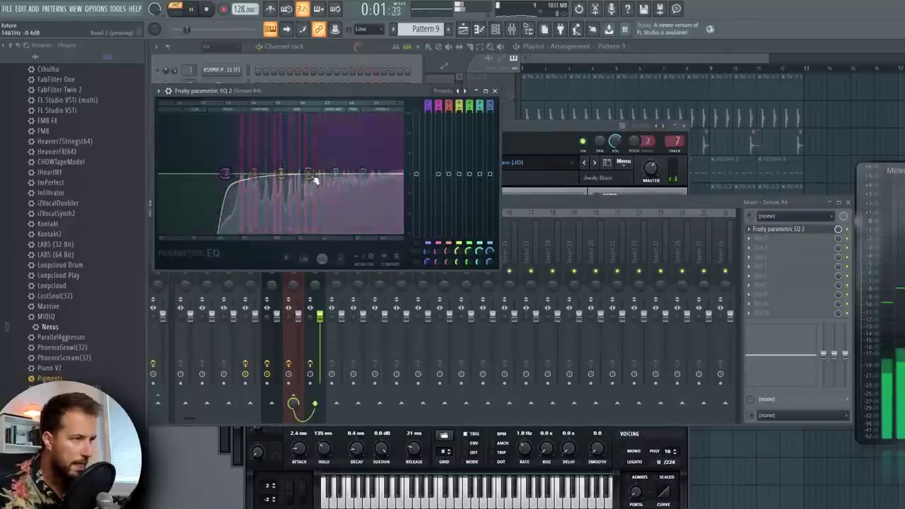
pyautogui.moveTo(335, 175); pyautogui.dragTo(281, 181)
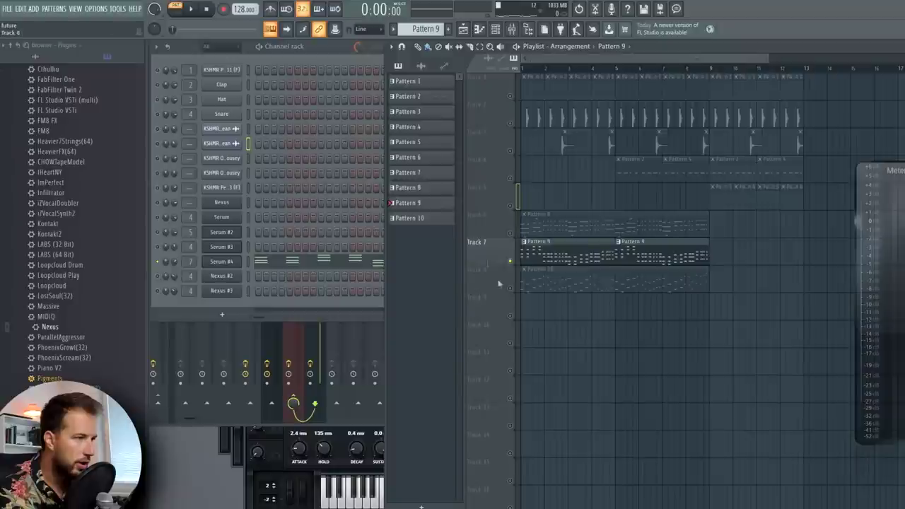
# Step: Select Pattern 10 and play it with only Nexus #2 and Nexus #3 sounding to check the lead level
pyautogui.click(558, 275)
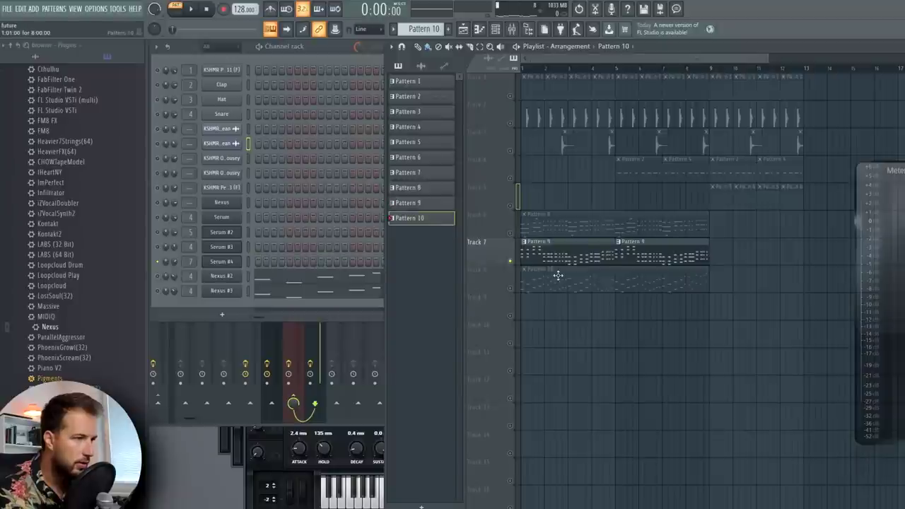
pyautogui.click(161, 278)
pyautogui.press('space')
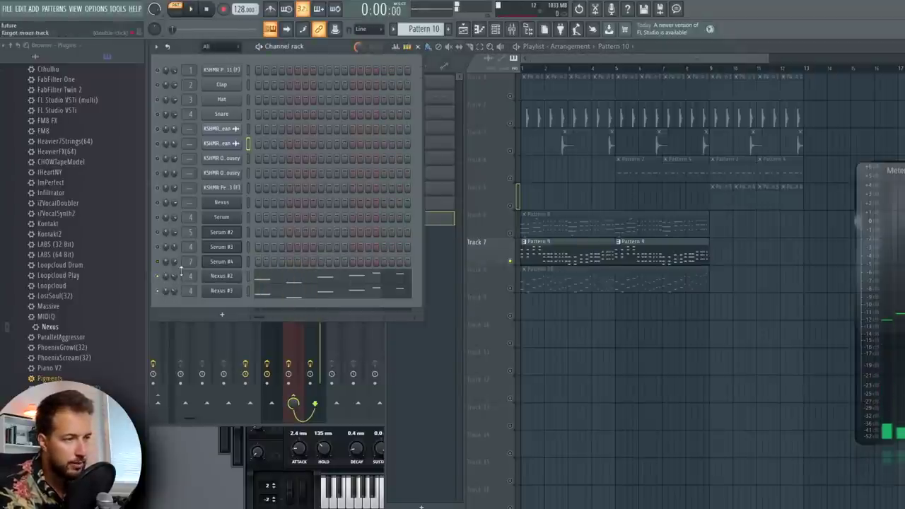
pyautogui.press('space')
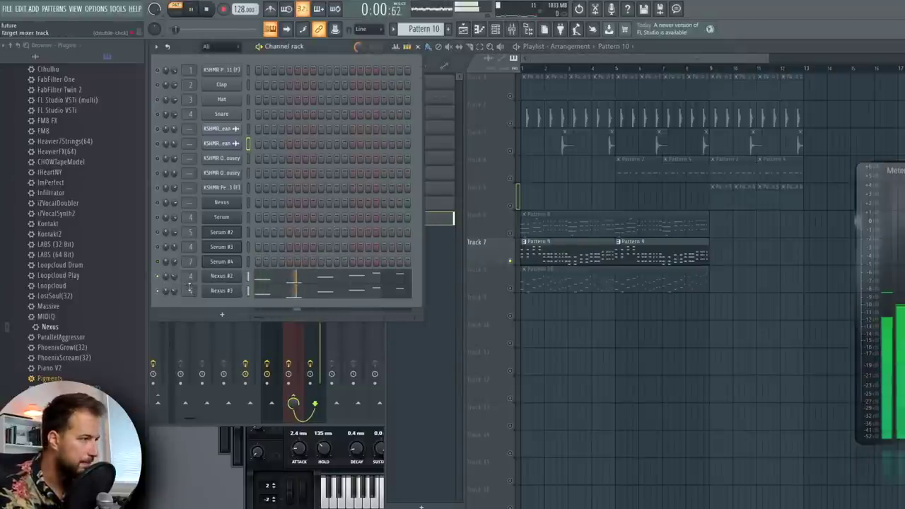
pyautogui.press('space')
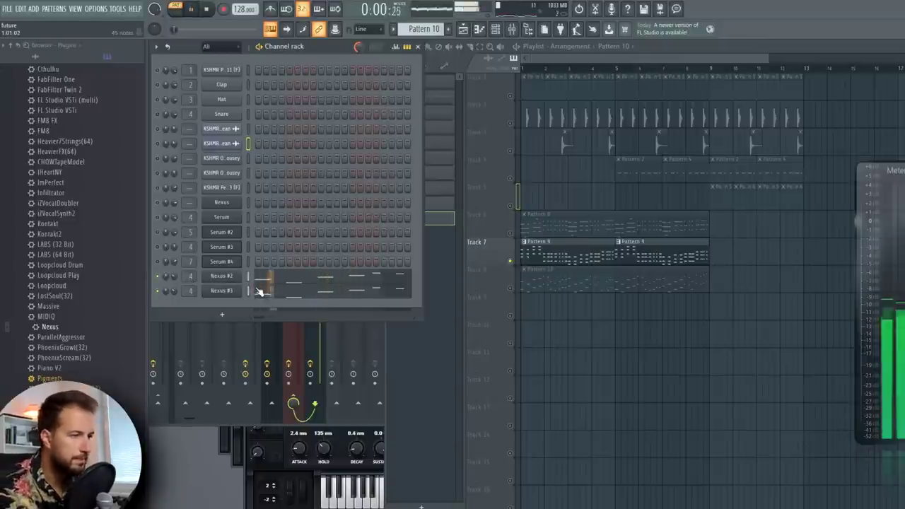
pyautogui.press('space')
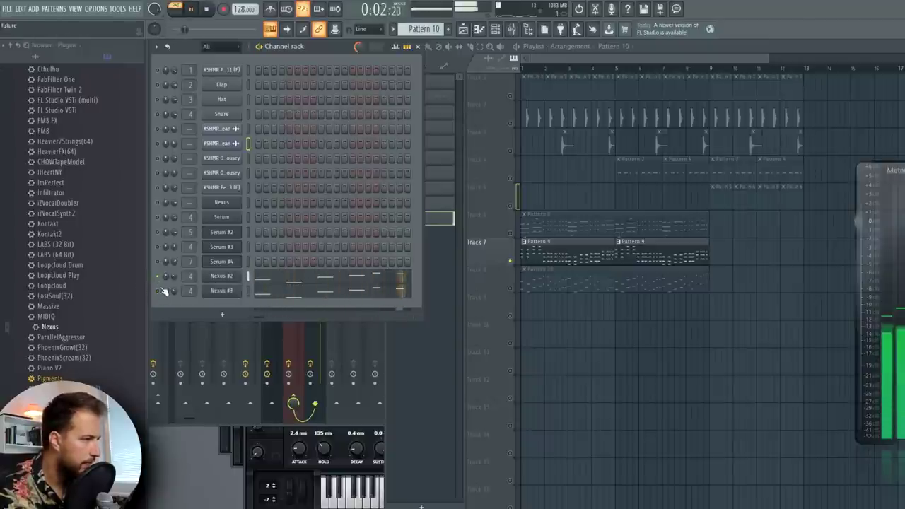
# Step: Solo Nexus #3 and load the Square 1 preset from the EDM 5 Plucked category, auditioning it in the pattern
pyautogui.press('space')
pyautogui.rightClick(159, 291)
pyautogui.press('space')
pyautogui.press('space')
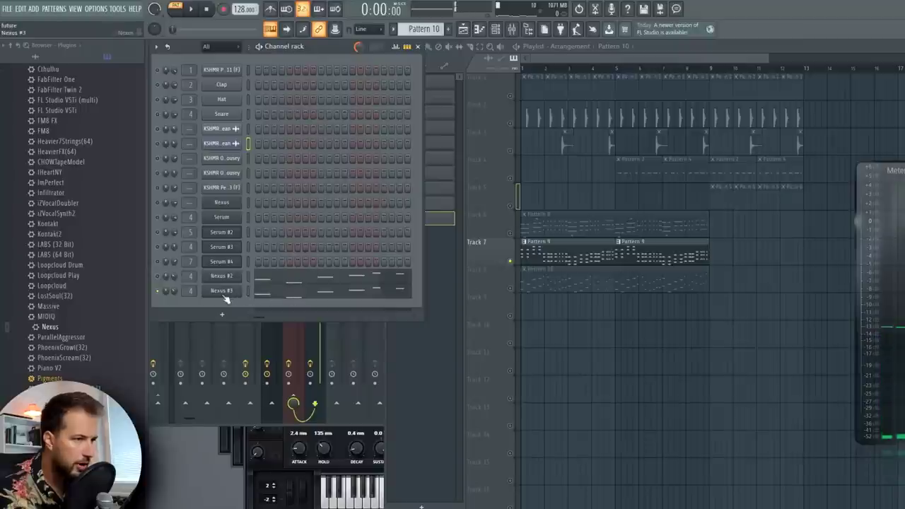
pyautogui.click(228, 292)
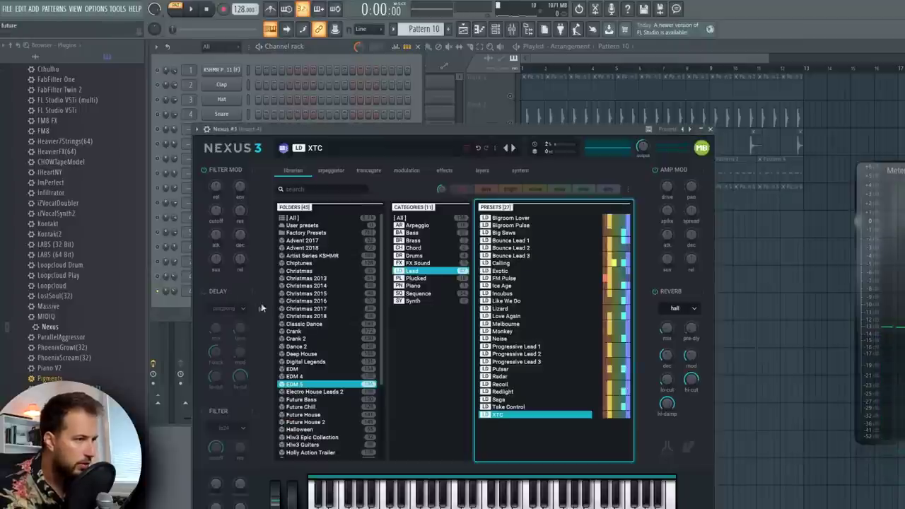
pyautogui.click(415, 278)
pyautogui.click(503, 293)
pyautogui.press('space')
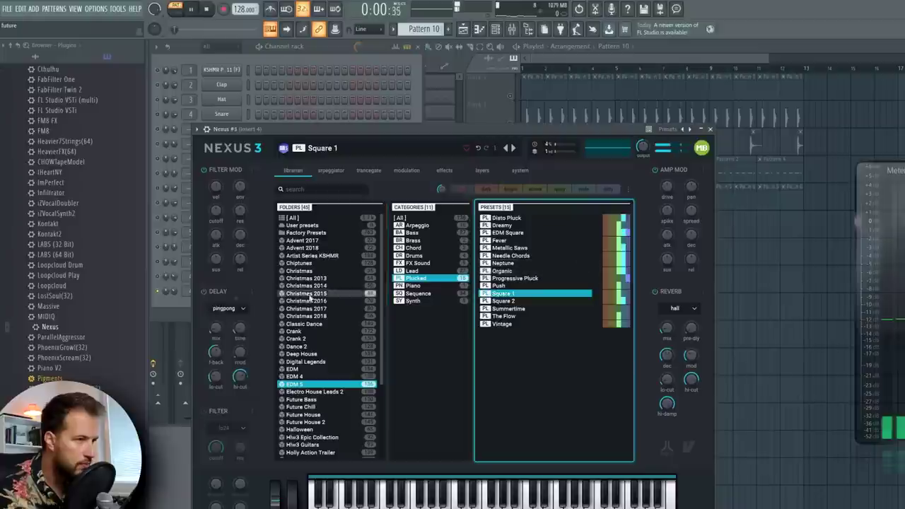
# Step: Set the Nexus #3 channel volume to 64% alongside Nexus #2 and transpose its Pattern 10 notes up one octave
pyautogui.click(162, 287)
pyautogui.moveTo(175, 292); pyautogui.dragTo(175, 278)
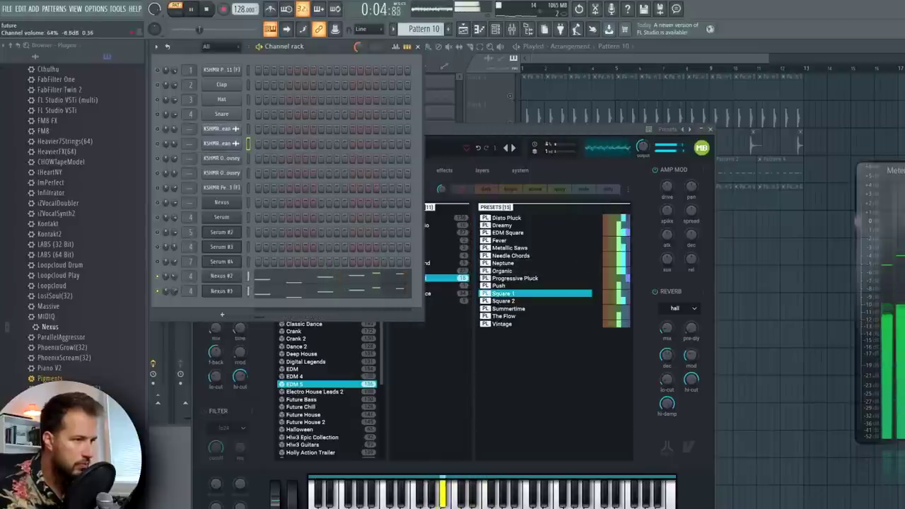
pyautogui.click(306, 291)
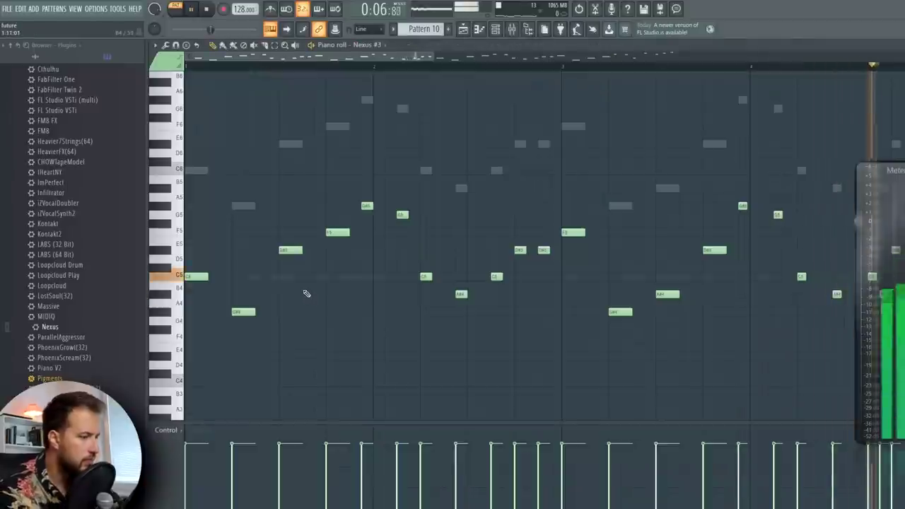
pyautogui.hotkey('ctrl', 'Up')
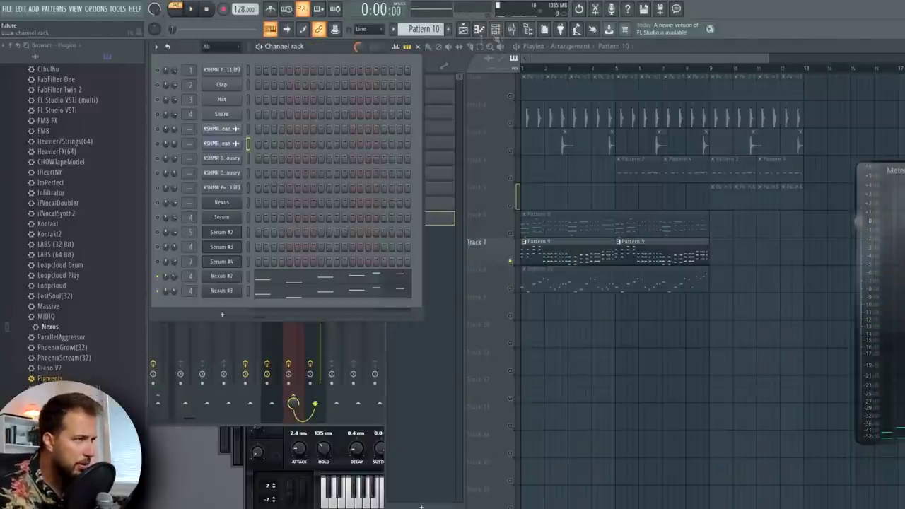
# Step: Assign Nexus #2 and Nexus #3 to mixer track 8 and route that track only to the red SD track
pyautogui.click(229, 277)
pyautogui.click(195, 117)
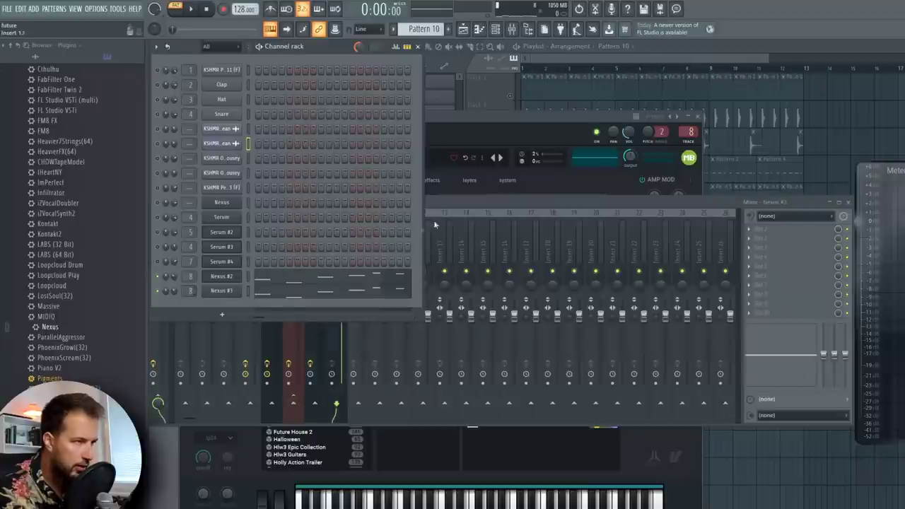
pyautogui.click(434, 225)
pyautogui.rightClick(293, 403)
pyautogui.click(327, 422)
# Step: Add Fruity Parametric EQ 2 with band 1 as High pass to the Nexus track, placing it in slot 2 behind another effect
pyautogui.click(781, 229)
pyautogui.click(631, 369)
pyautogui.rightClick(225, 200)
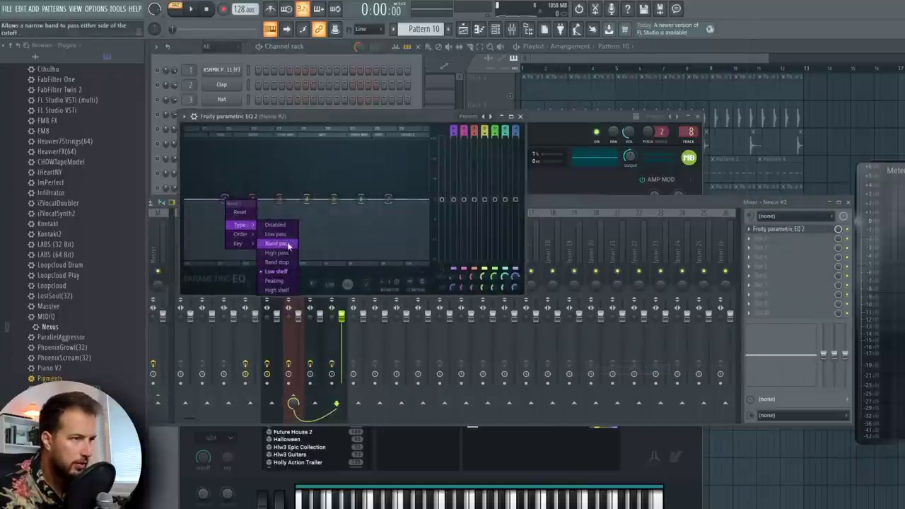
pyautogui.click(278, 248)
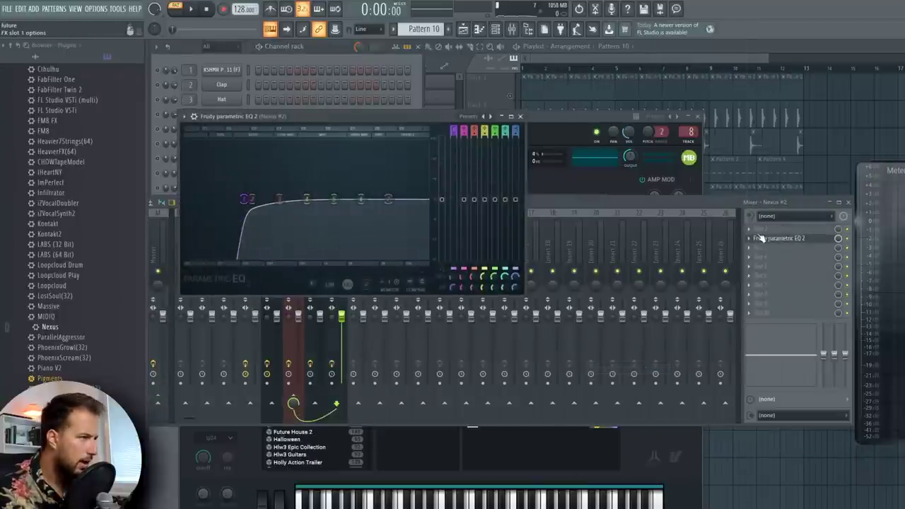
pyautogui.click(756, 230)
pyautogui.click(629, 306)
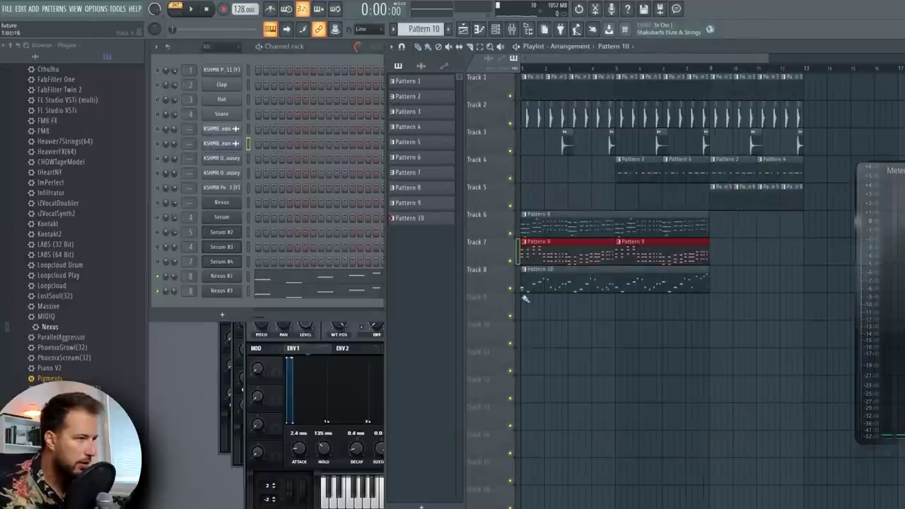
# Step: Mute playlist Track 8 and play the arrangement to hear the drums, bass and chords without the Nexus lead
pyautogui.click(510, 288)
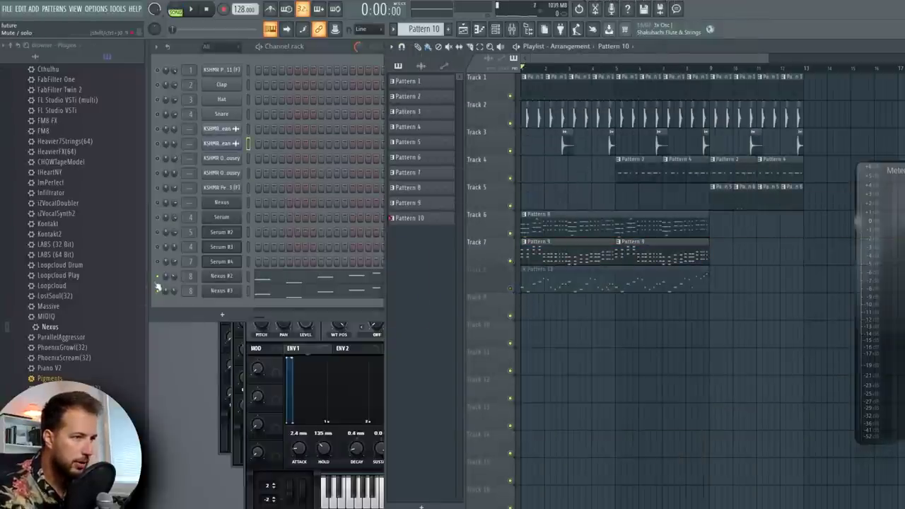
pyautogui.press('space')
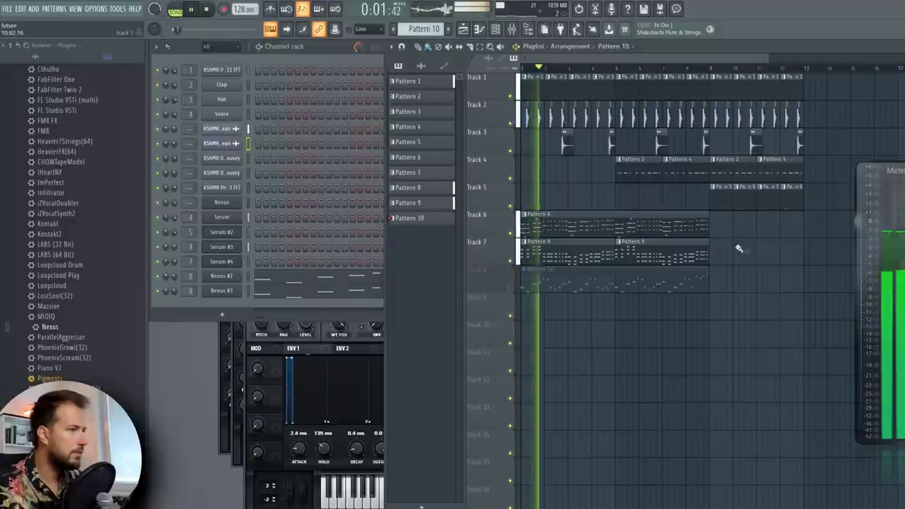
pyautogui.press('space')
# Step: Set the quick fade out of the KSHMR Punchy Kick 11 sample in Pattern 1 to 20% and play the arrangement
pyautogui.click(407, 81)
pyautogui.click(224, 70)
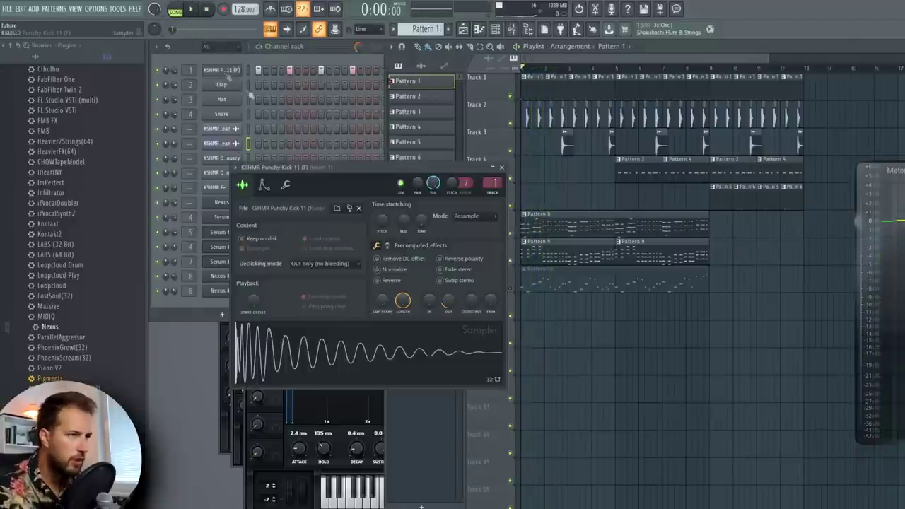
pyautogui.click(400, 350)
pyautogui.click(408, 357)
pyautogui.moveTo(449, 299); pyautogui.dragTo(450, 304)
pyautogui.click(415, 358)
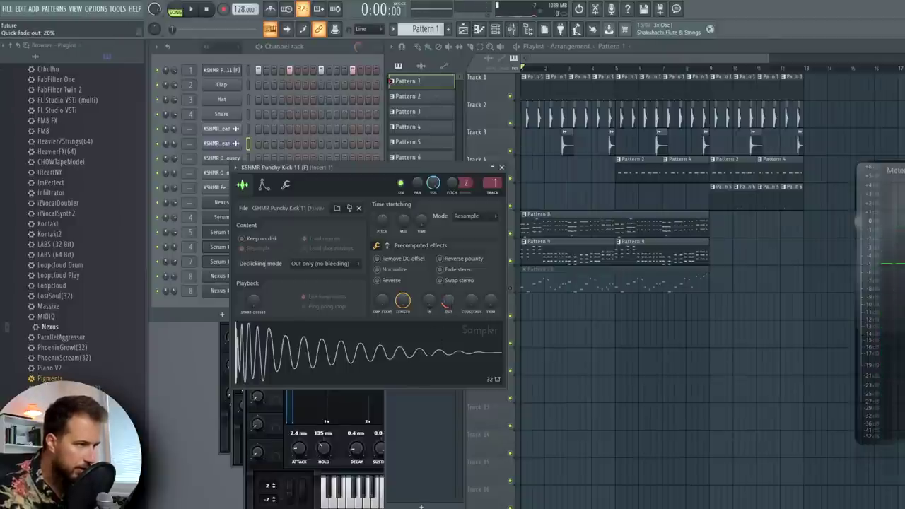
pyautogui.click(453, 354)
pyautogui.click(501, 168)
pyautogui.press('space')
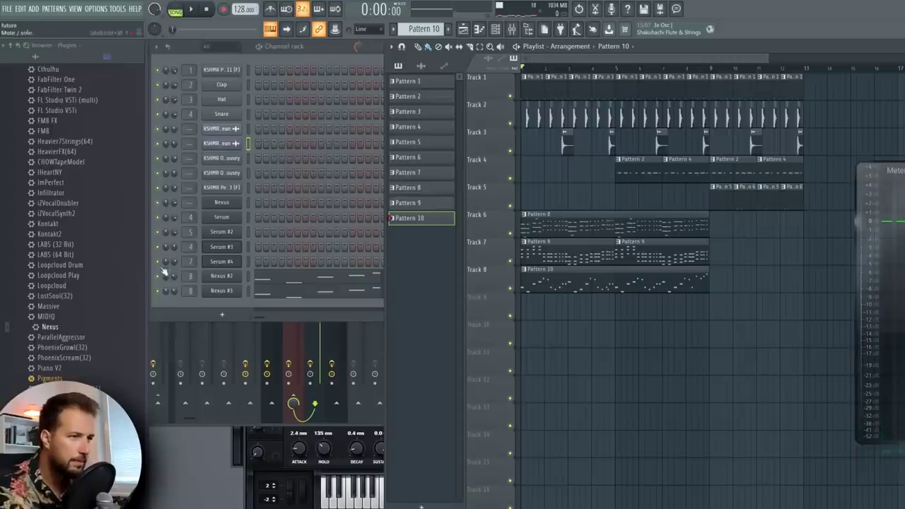
# Step: Open the Nexus #2 notes of Pattern 10 in the piano roll and replay them to examine the melody's phrasing around bar 4
pyautogui.click(172, 240)
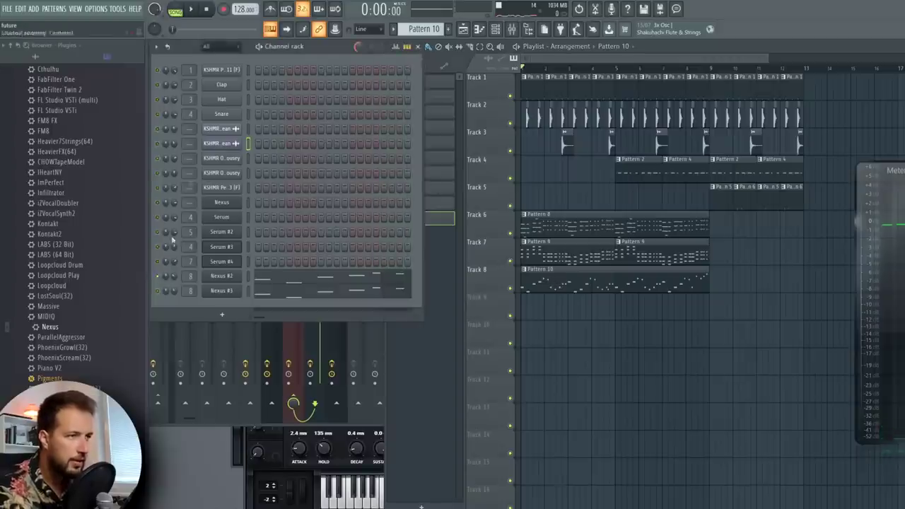
pyautogui.click(277, 277)
pyautogui.scroll(3, 395, 154)
pyautogui.press('space')
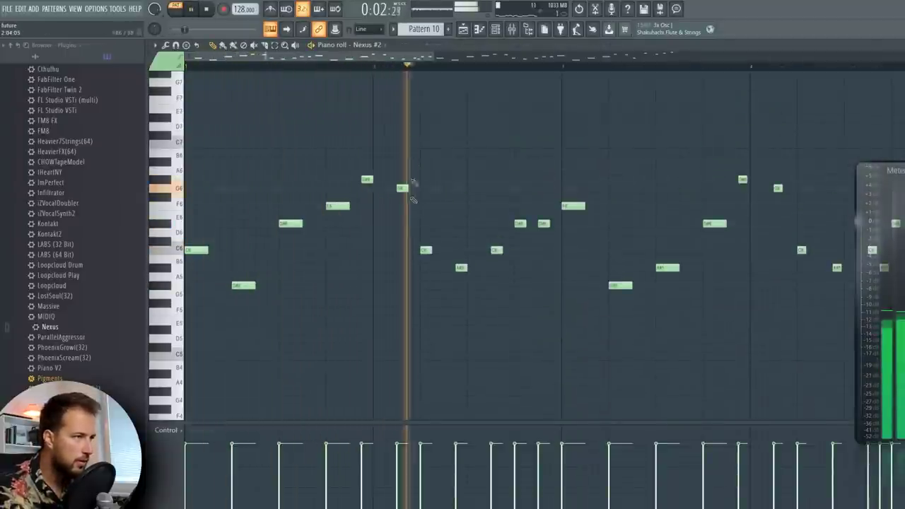
pyautogui.press('space')
pyautogui.click(900, 46)
pyautogui.click(332, 285)
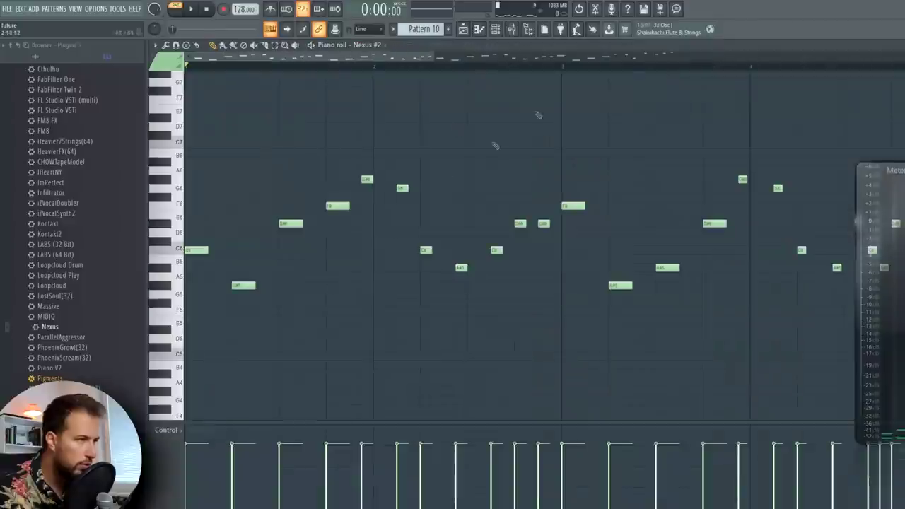
pyautogui.scroll(-2, 587, 74)
pyautogui.press('space')
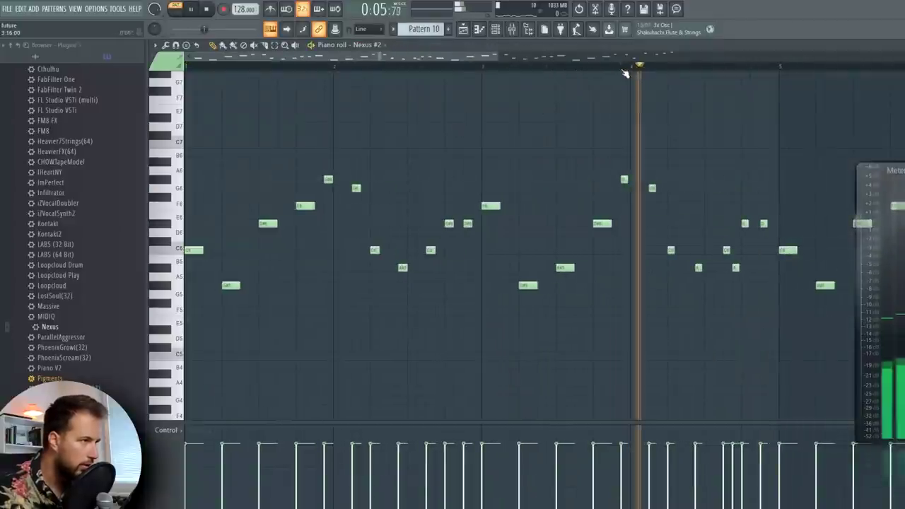
pyautogui.scroll(-1, 625, 72)
pyautogui.press('space')
pyautogui.press('space')
pyautogui.press('space')
pyautogui.moveTo(690, 149); pyautogui.dragTo(566, 343)
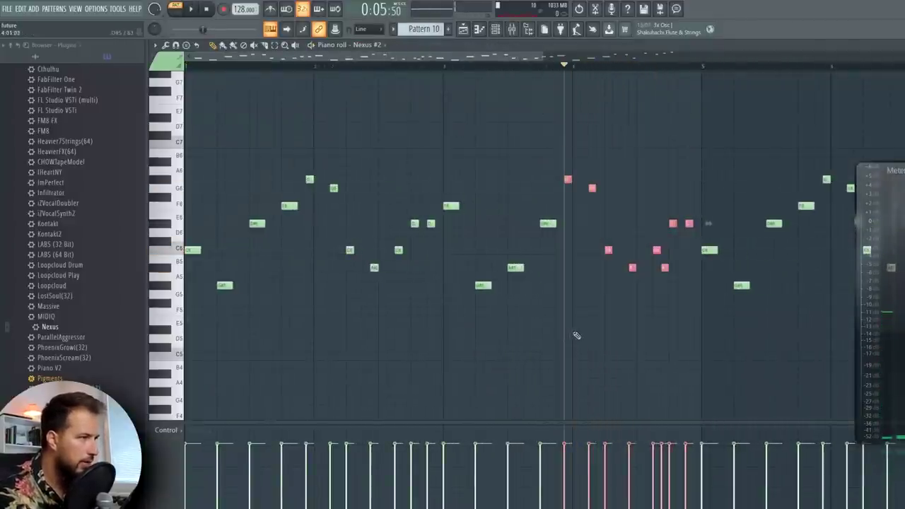
pyautogui.keyDown('ctrl'); pyautogui.click(675, 113); pyautogui.keyUp('ctrl')
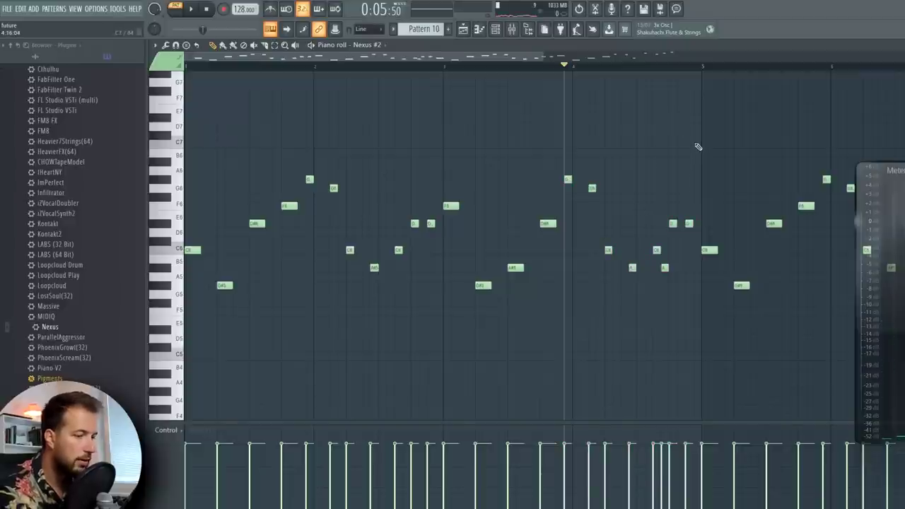
# Step: Lengthen the G#6 notes ending bars 1 and 3 and the A#5 note in bar 2 of the Nexus #2 melody, replaying the result
pyautogui.press('space')
pyautogui.press('space')
pyautogui.press('space')
pyautogui.press('space')
pyautogui.moveTo(598, 189); pyautogui.dragTo(605, 189)
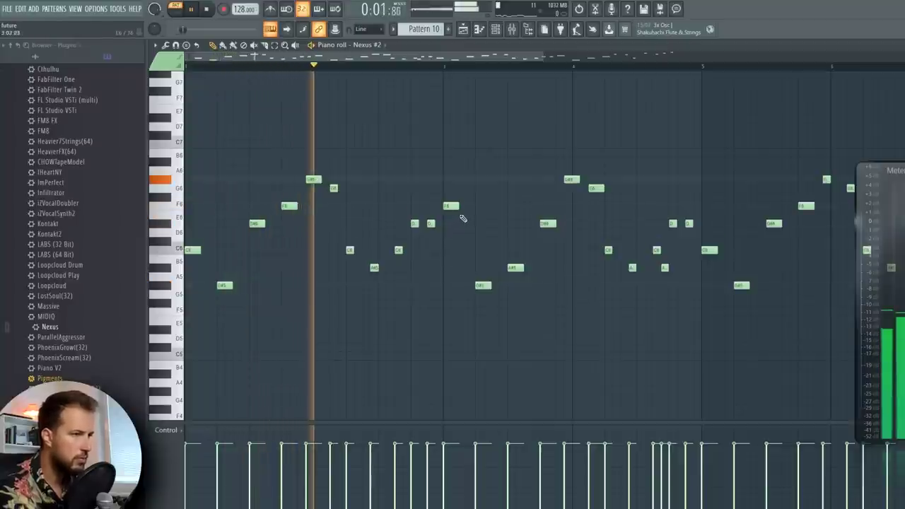
pyautogui.press('space')
pyautogui.press('space')
pyautogui.moveTo(378, 268); pyautogui.dragTo(387, 269)
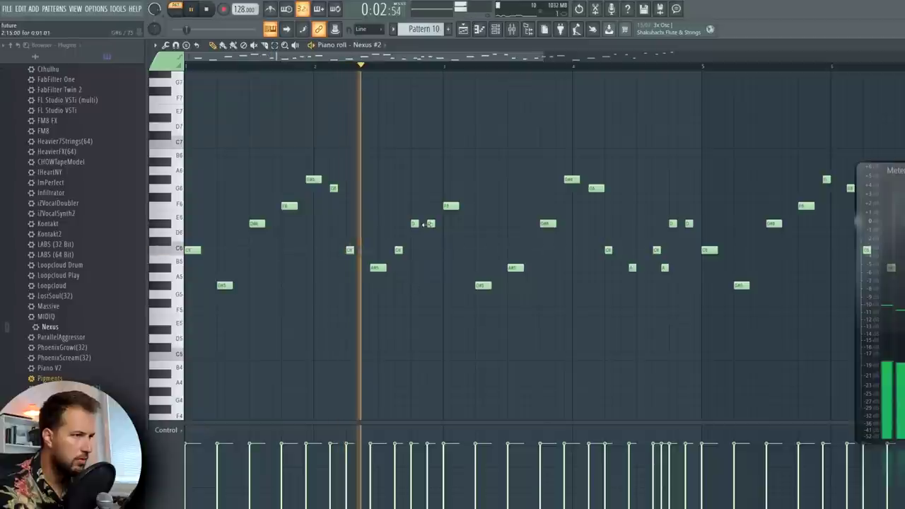
pyautogui.press('space')
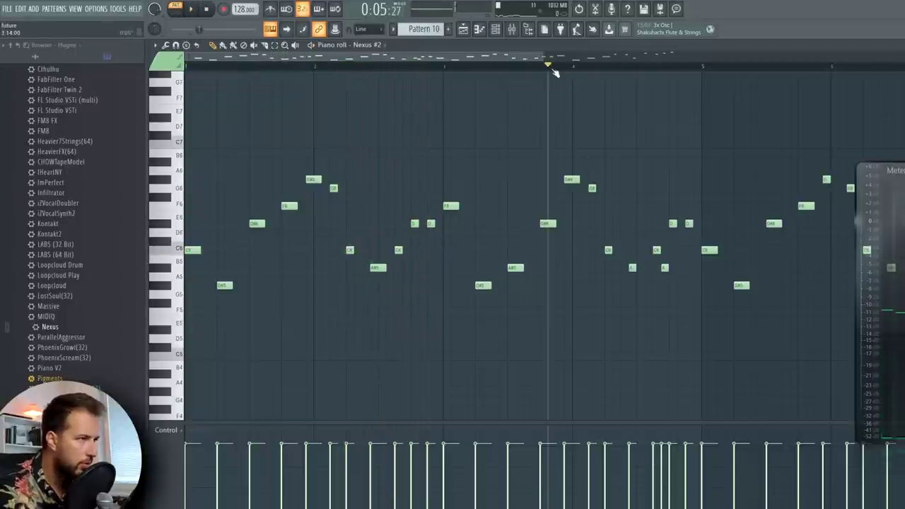
pyautogui.click(444, 65)
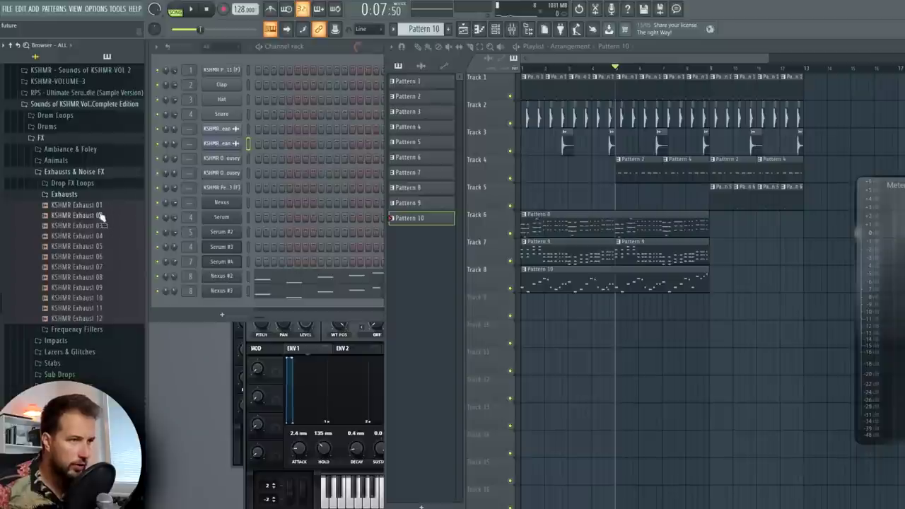
# Step: Audition several KSHMR Exhaust samples from the Exhausts folder of the Complete Edition FX library
pyautogui.click(98, 206)
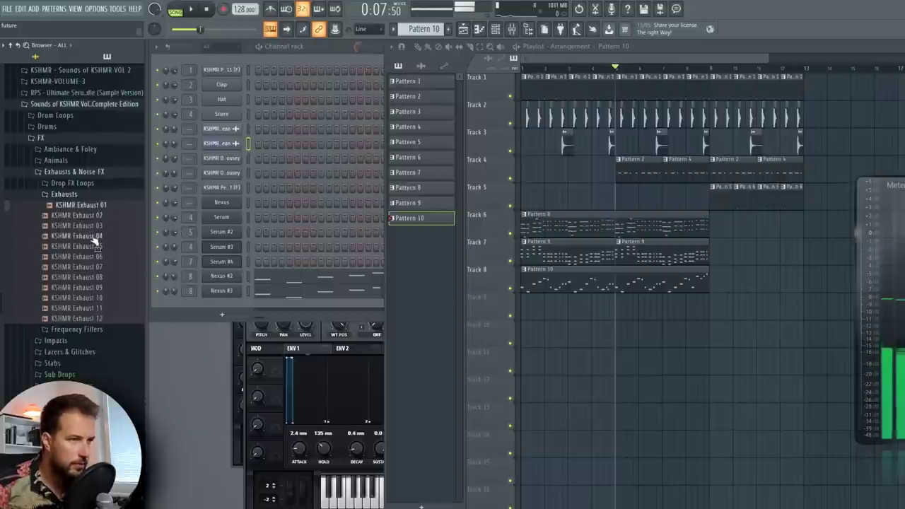
pyautogui.click(94, 237)
pyautogui.click(92, 257)
pyautogui.click(94, 278)
pyautogui.click(95, 289)
# Step: Place KSHMR Exhaust 12 at bar 1 of playlist Track 9 and assign it to mixer track 6
pyautogui.moveTo(92, 318); pyautogui.dragTo(539, 314)
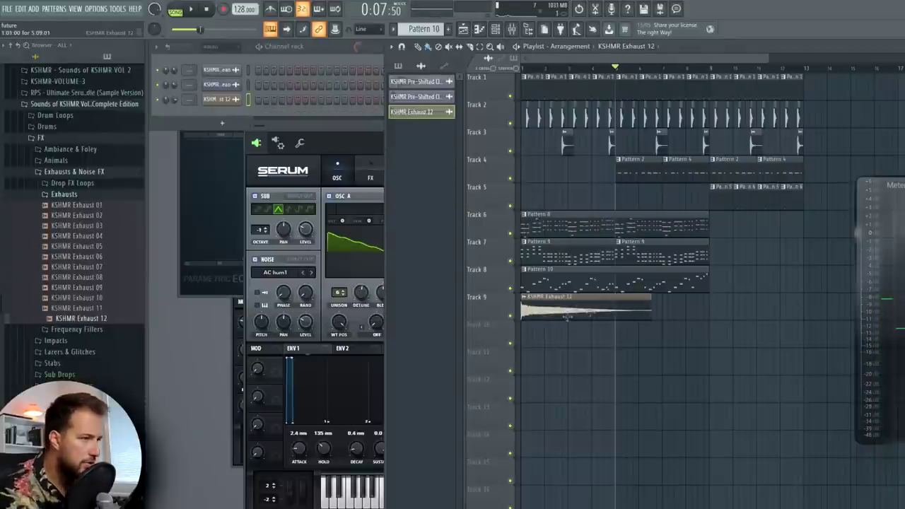
pyautogui.doubleClick(562, 312)
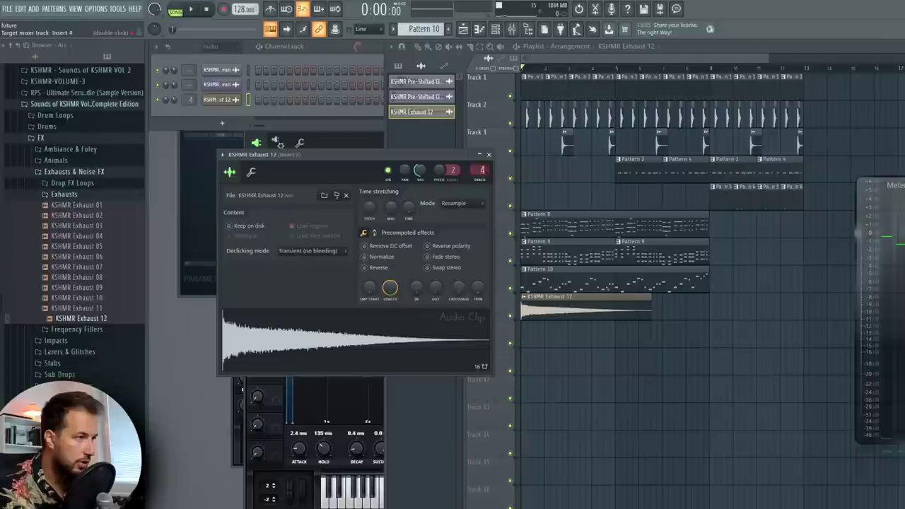
pyautogui.click(490, 152)
# Step: Play the exhaust effect soloed on Track 9, and end the solo to hear it with the full arrangement
pyautogui.rightClick(509, 315)
pyautogui.press('space')
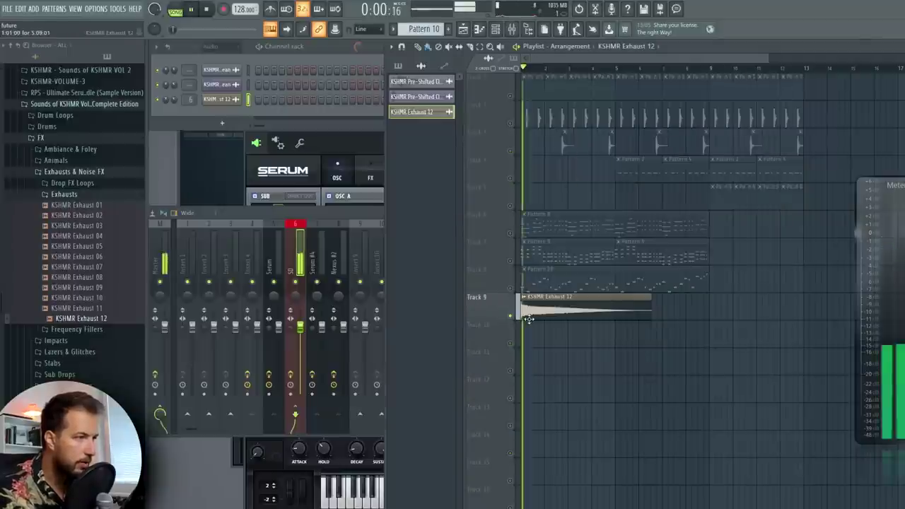
pyautogui.rightClick(508, 316)
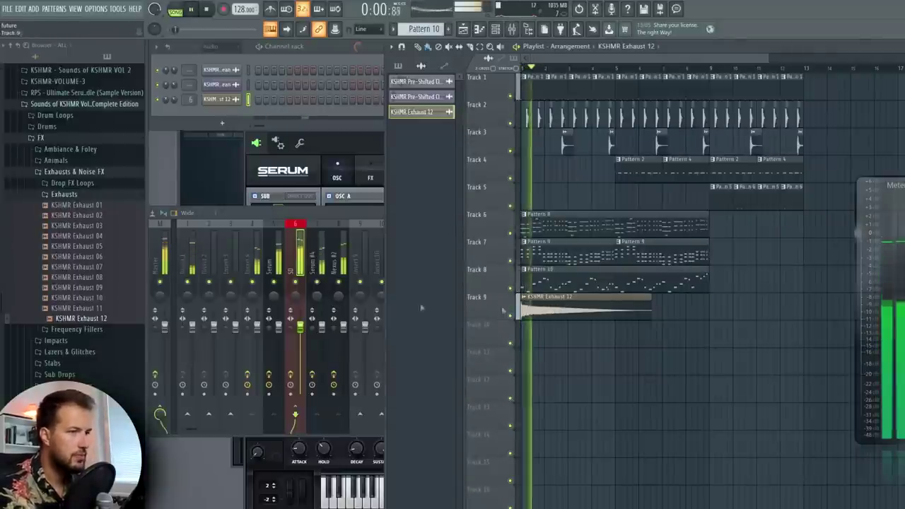
# Step: Swap the exhaust clip on Track 9 to KSHMR Exhaust 04 and play it with the full arrangement
pyautogui.press('space')
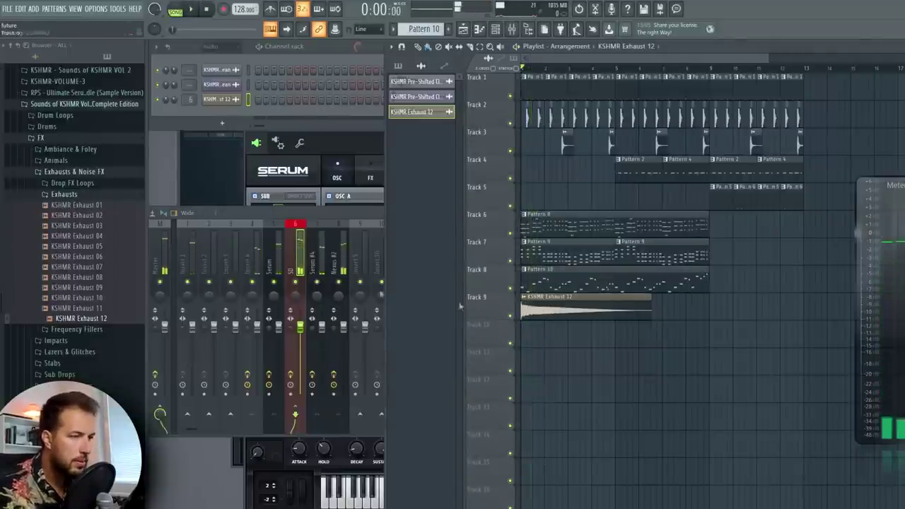
pyautogui.click(90, 226)
pyautogui.click(89, 217)
pyautogui.click(90, 206)
pyautogui.press('space')
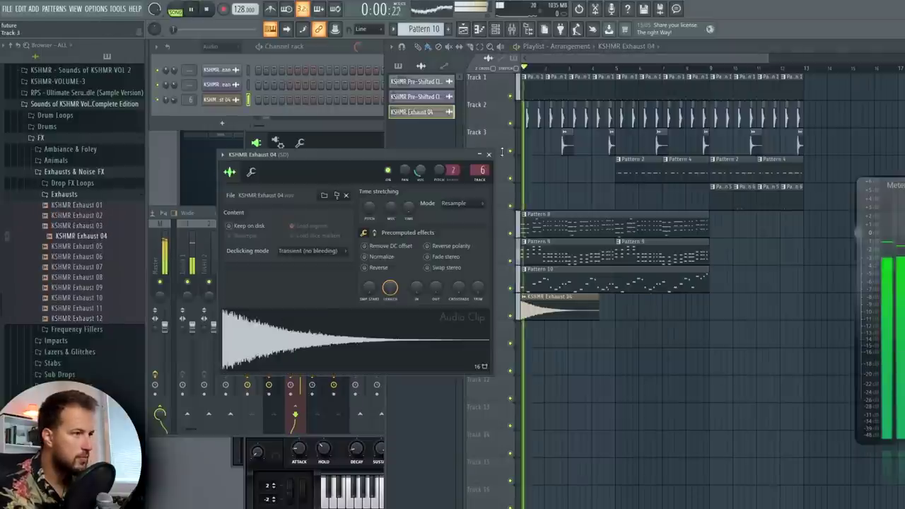
pyautogui.click(489, 154)
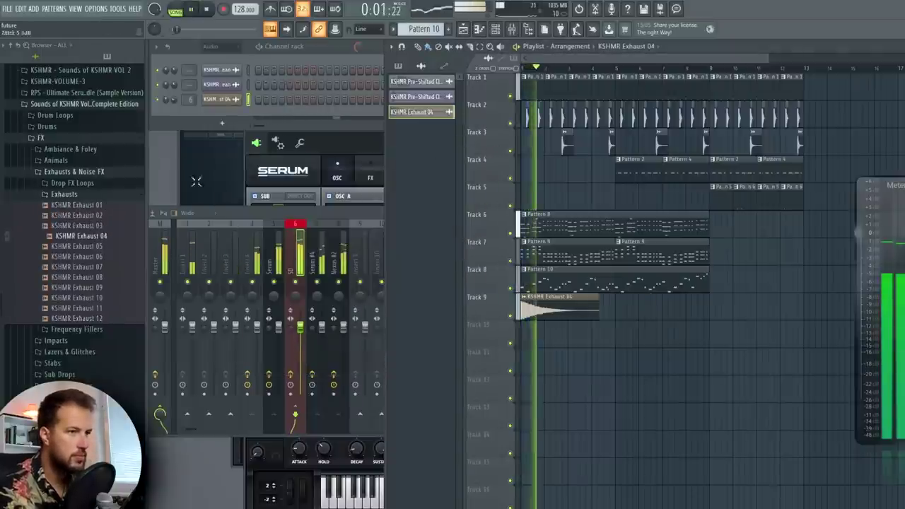
pyautogui.press('space')
# Step: Add a 3x Osc with all three oscillators set to noise on mixer track 10, and place new Pattern 11 at bar 1 of Track 10
pyautogui.click(33, 9)
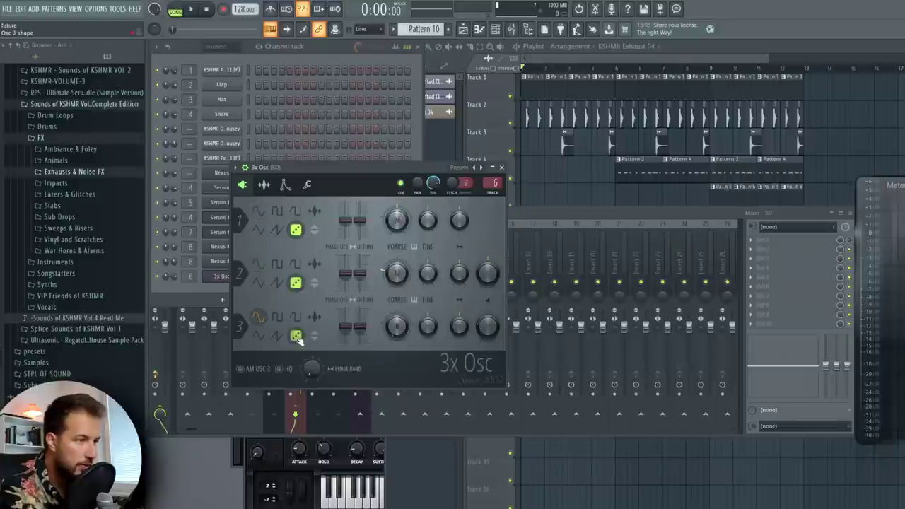
pyautogui.press('r')
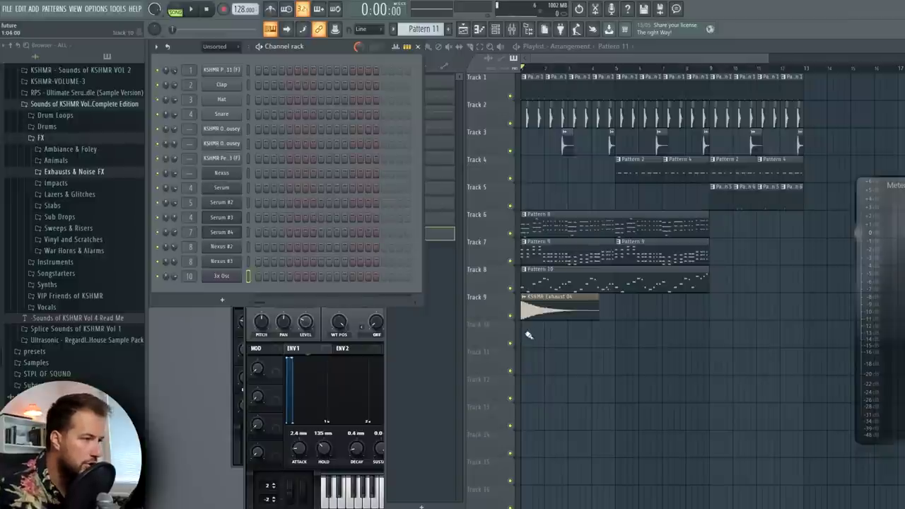
pyautogui.click(528, 335)
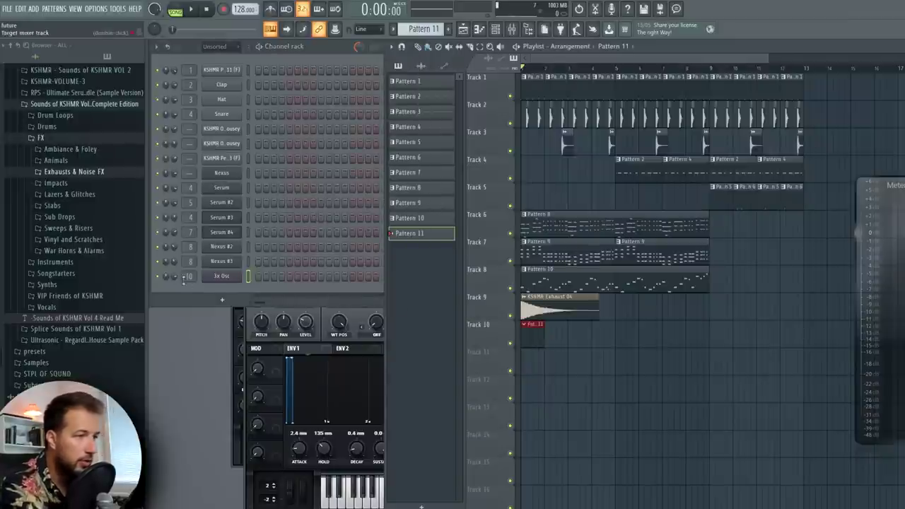
# Step: Fill the 3x Osc part of Pattern 11 with one four-bar C5 note
pyautogui.rightClick(237, 275)
pyautogui.click(258, 277)
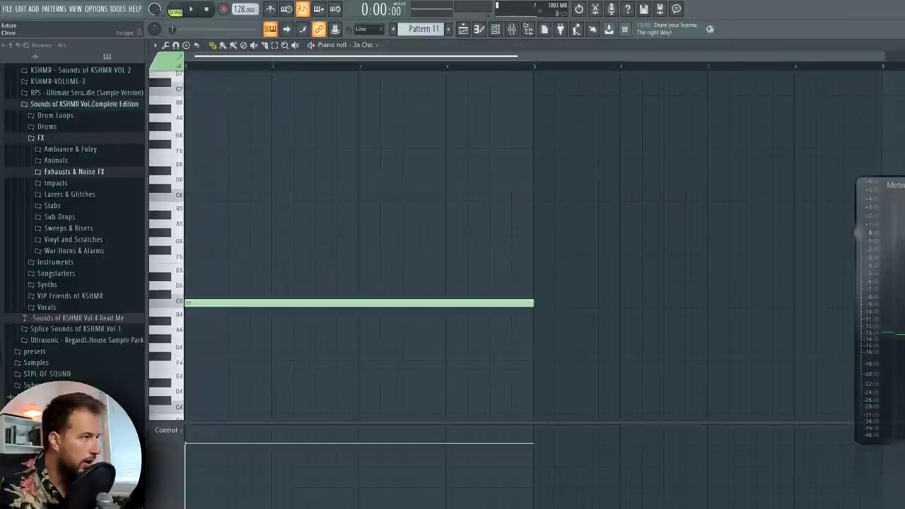
pyautogui.click(897, 46)
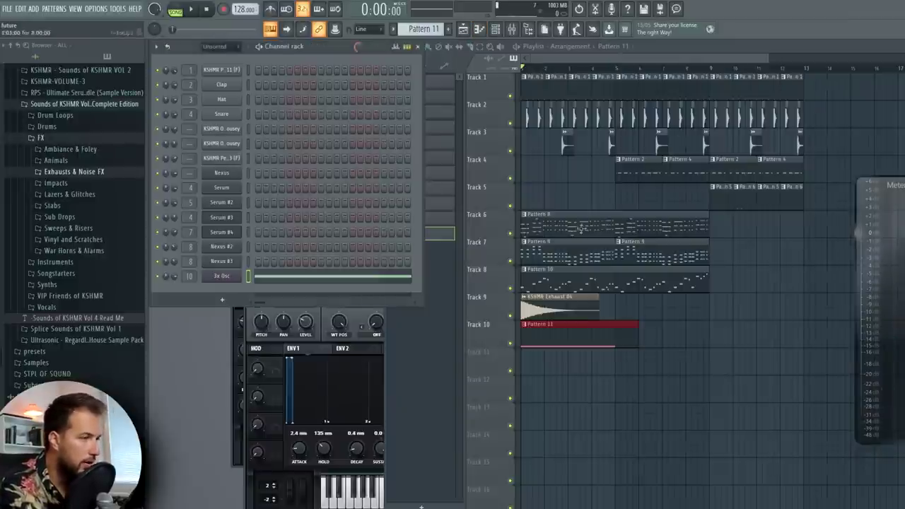
# Step: Create an automation clip for the 3x Osc channel volume spanning the first beat of bar 1
pyautogui.click(567, 69)
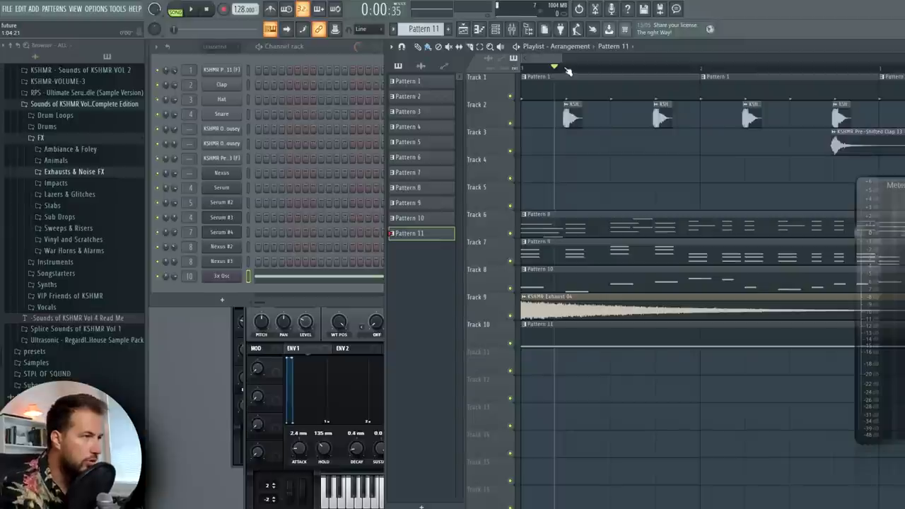
pyautogui.moveTo(568, 72); pyautogui.dragTo(515, 68)
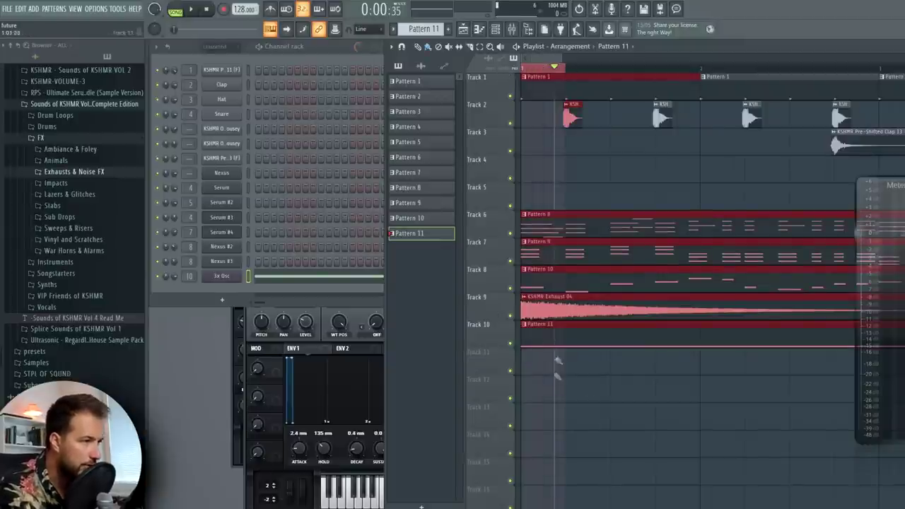
pyautogui.rightClick(175, 280)
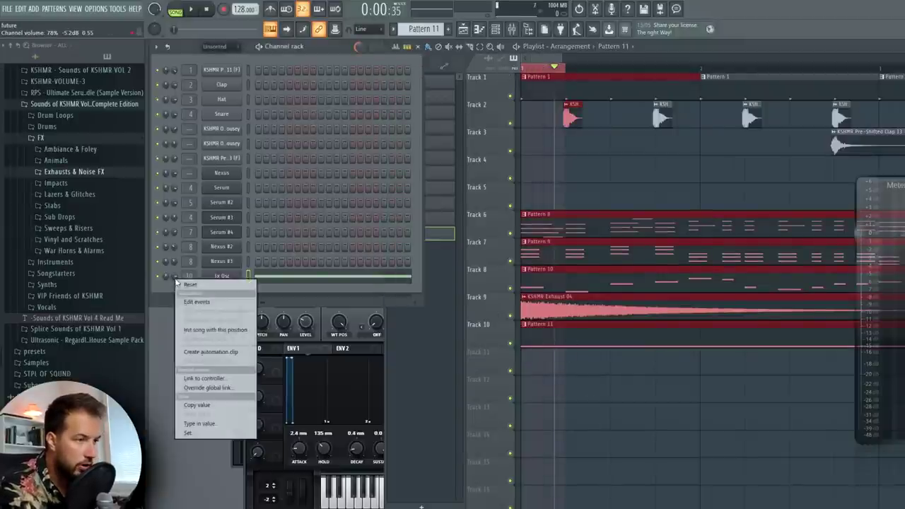
pyautogui.click(224, 353)
# Step: Shape the one-beat volume automation into a curved rise and duplicate it directly after itself
pyautogui.click(524, 141)
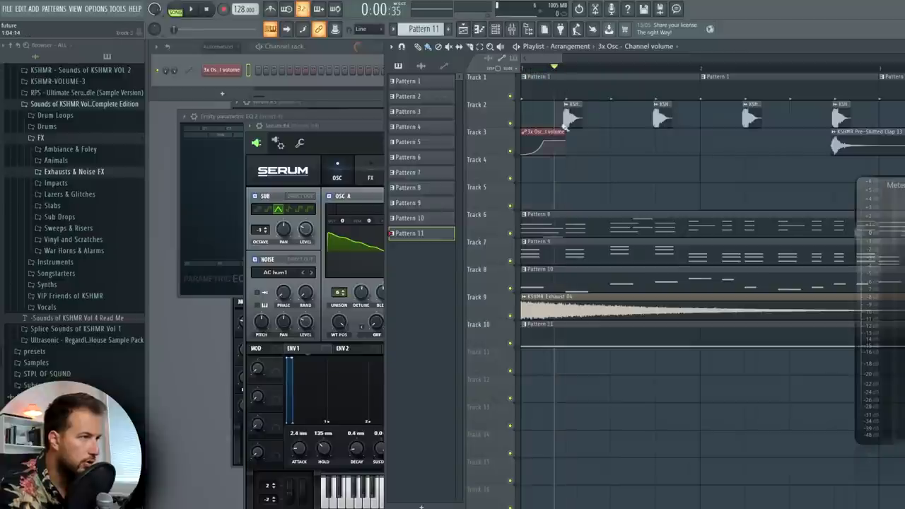
pyautogui.moveTo(531, 140); pyautogui.dragTo(529, 140)
pyautogui.hotkey('ctrl', 'b')
# Step: Repeat the volume automation every beat through bar 4 on Track 11, and play it with the noise on Track 10 isolated
pyautogui.rightClick(512, 343)
pyautogui.click(511, 152)
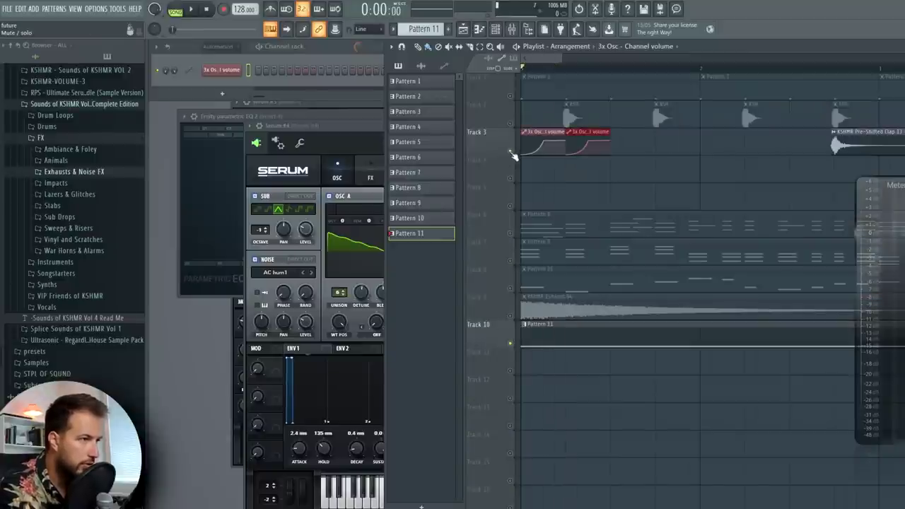
pyautogui.scroll(-3, 534, 71)
pyautogui.press('space')
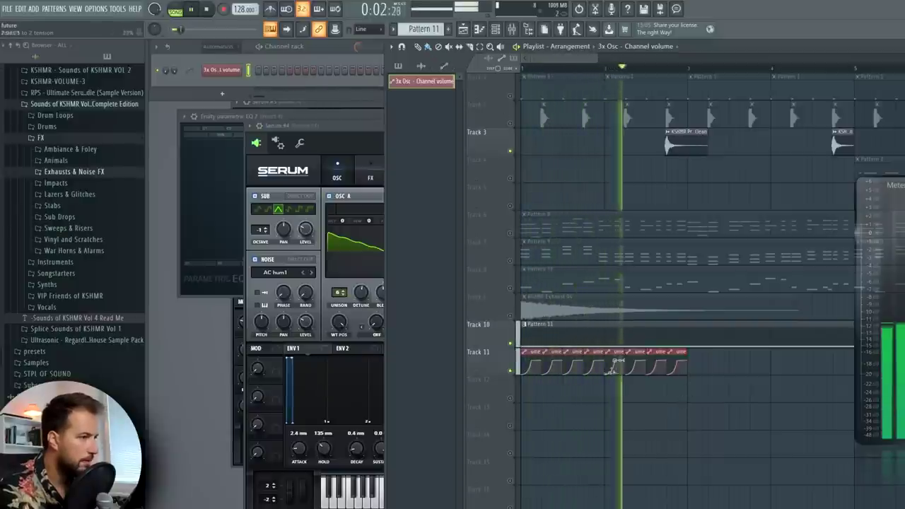
pyautogui.press('space')
pyautogui.scroll(3, 529, 76)
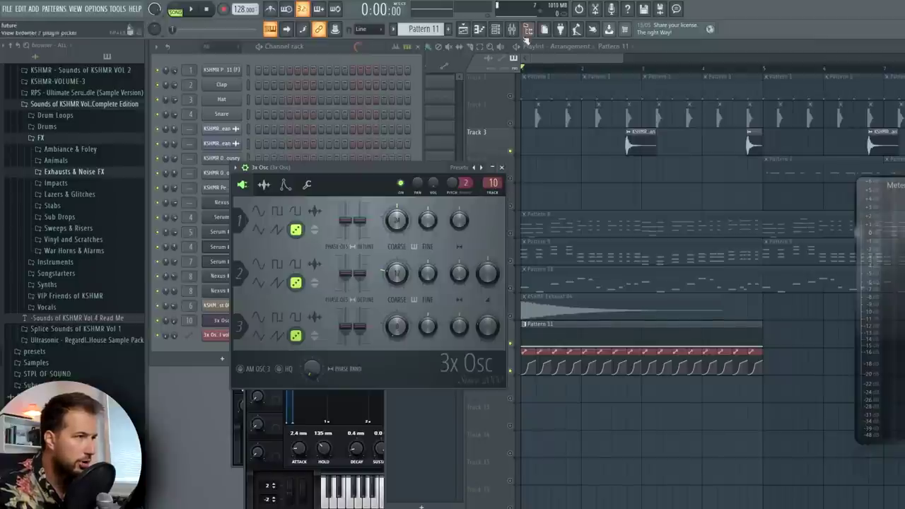
# Step: Lower the 3x Osc fader on mixer track 10 to about -4 dB while listening to the noise
pyautogui.click(511, 29)
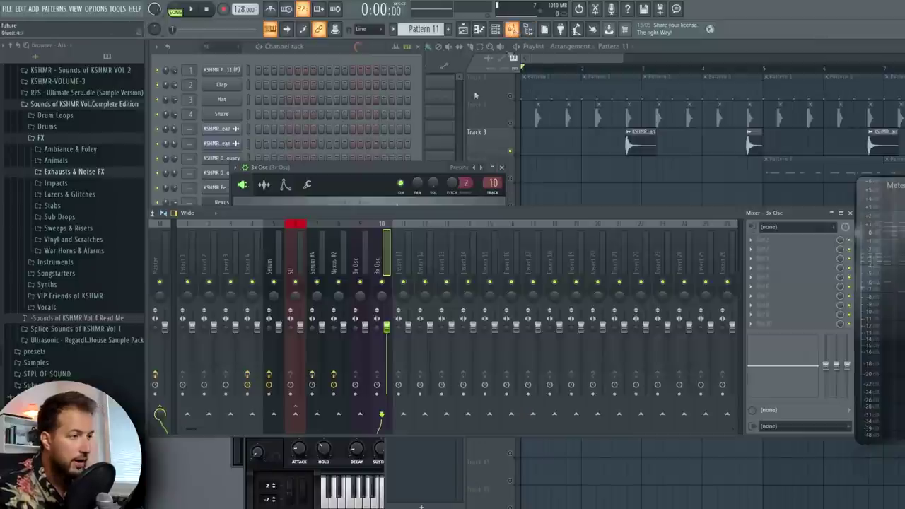
pyautogui.click(340, 52)
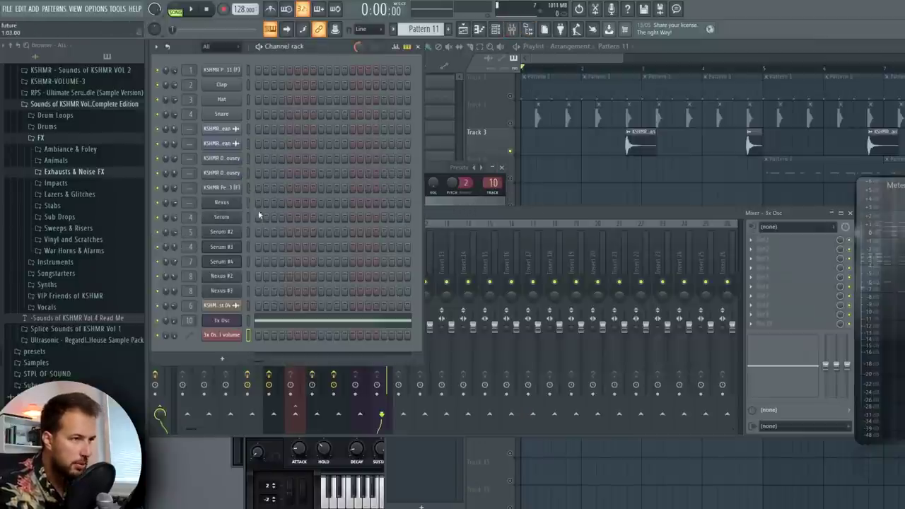
pyautogui.click(686, 47)
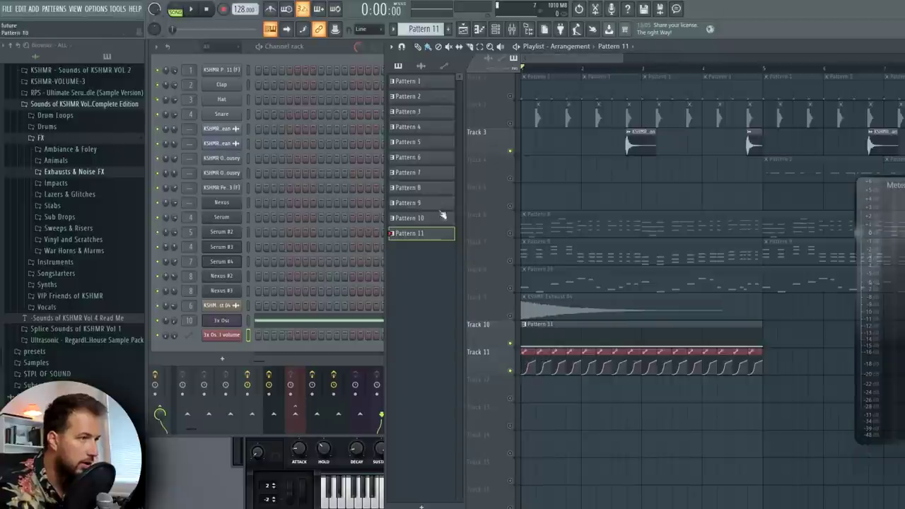
pyautogui.press('F9')
pyautogui.press('space')
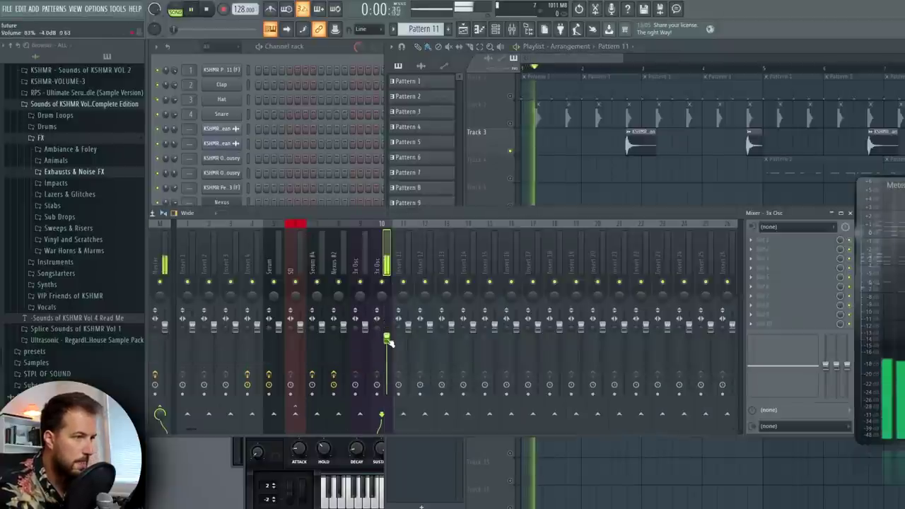
pyautogui.press('space')
# Step: Set the 3x Osc filter type to HP and adjust its Mod X and Mod Y amounts while listening
pyautogui.press('F6')
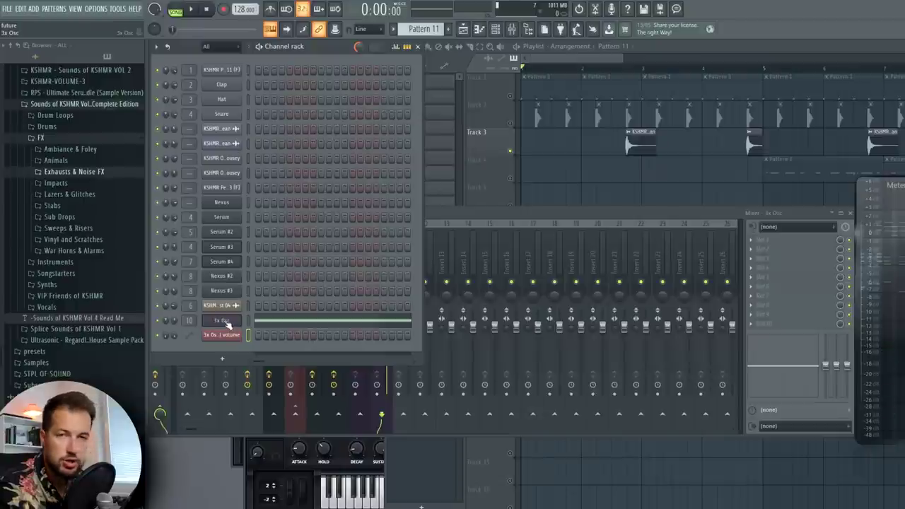
pyautogui.click(224, 320)
pyautogui.click(289, 186)
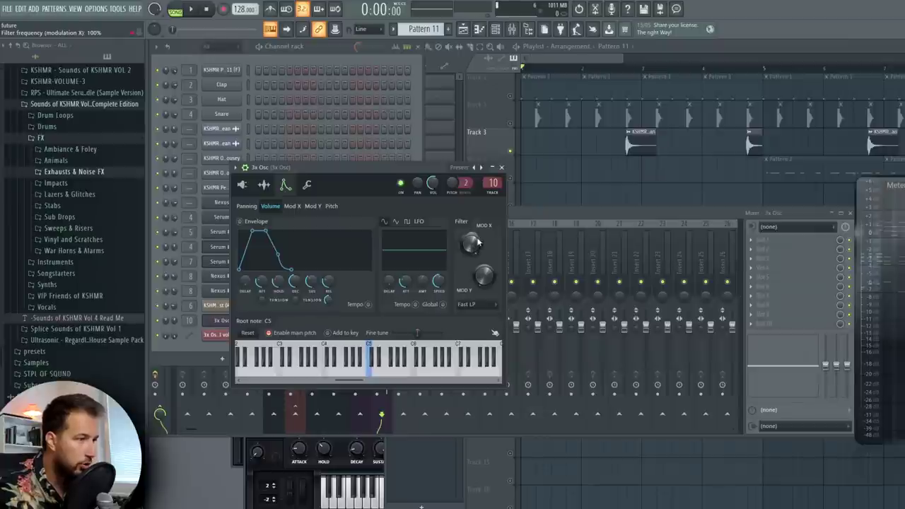
pyautogui.press('space')
pyautogui.moveTo(472, 245); pyautogui.dragTo(472, 266)
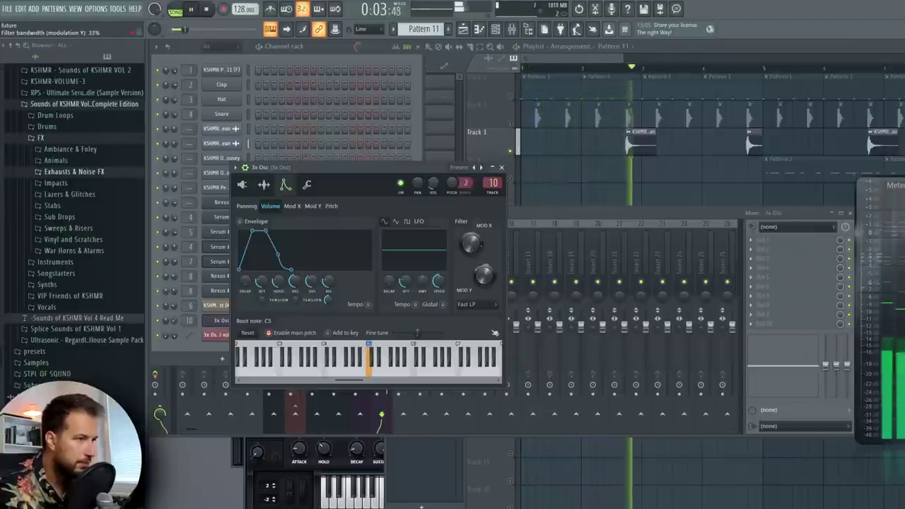
pyautogui.moveTo(484, 275); pyautogui.dragTo(484, 271)
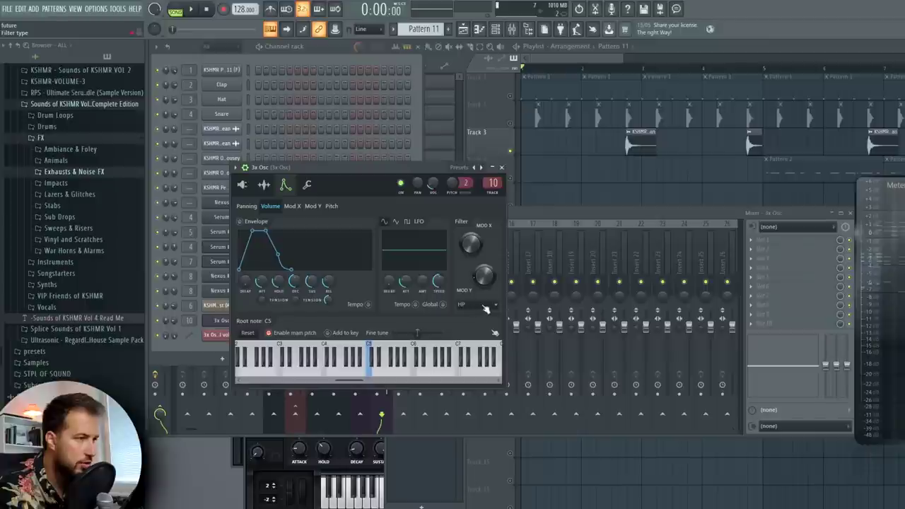
pyautogui.moveTo(474, 251); pyautogui.dragTo(474, 267)
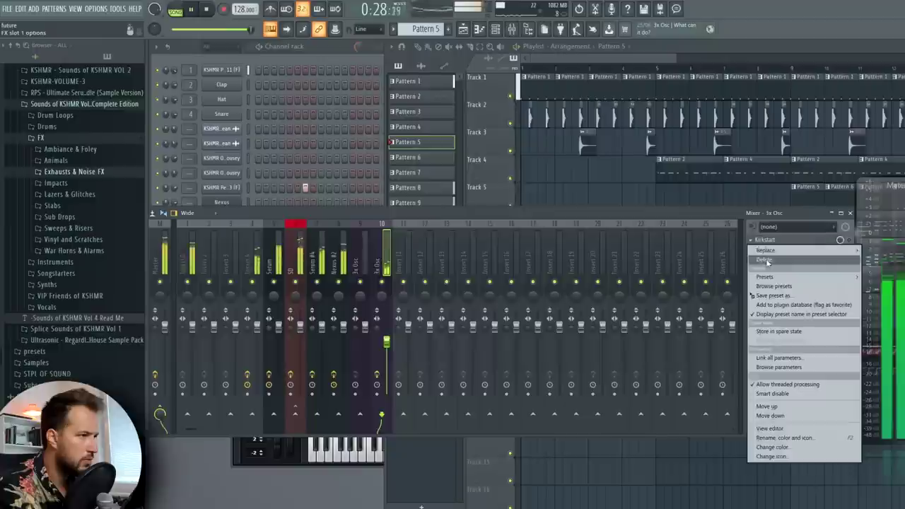
# Step: Delete Kickstart from the first effect slot of the 3x Osc mixer track
pyautogui.click(760, 263)
pyautogui.click(509, 291)
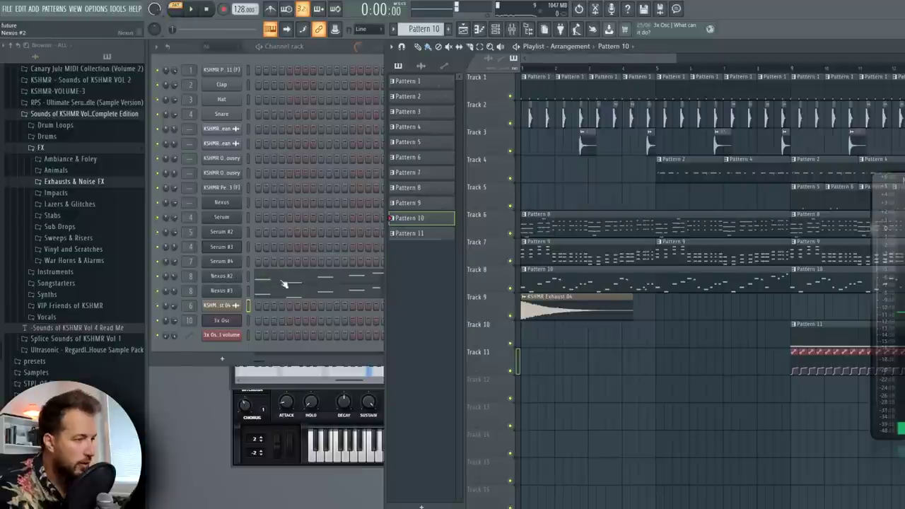
# Step: Load the Bounce Lead 3 preset in Nexus #2 and set the Nexus #3 channel volume to about 41% while replaying the arrangement
pyautogui.click(225, 276)
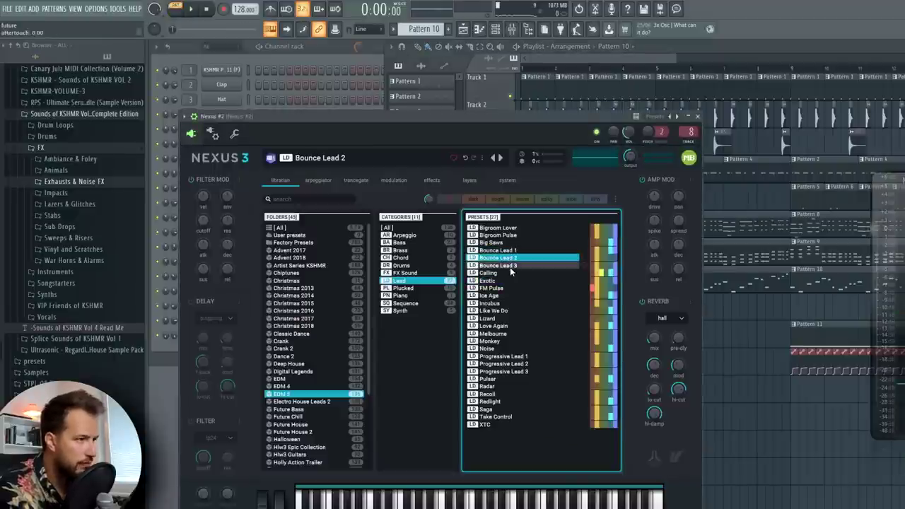
pyautogui.click(510, 267)
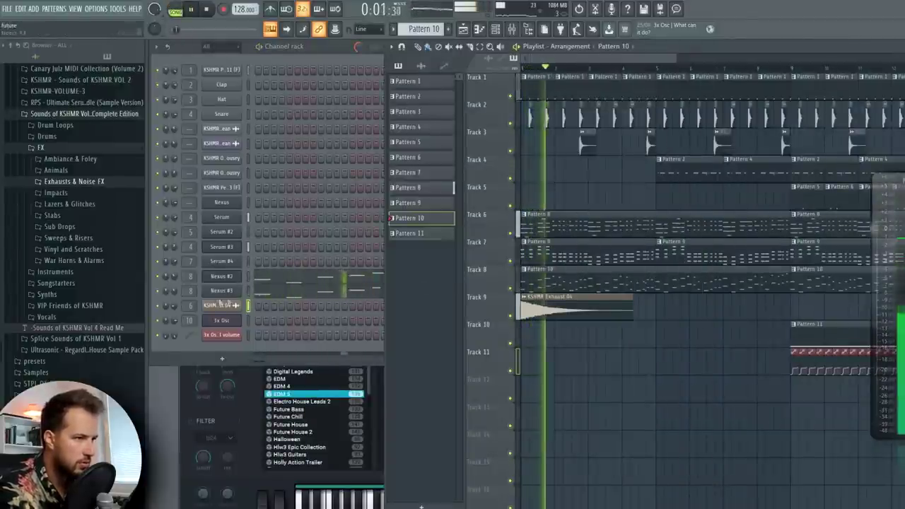
pyautogui.press('space')
pyautogui.click(190, 292)
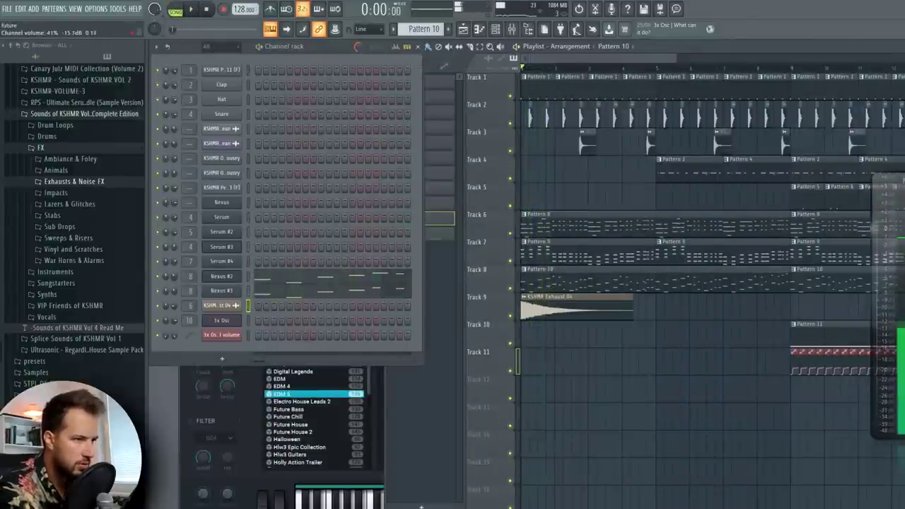
pyautogui.press('space')
pyautogui.press('space')
# Step: Add Fruity Reeverb to effect slot 4 of the Nexus #2 mixer track with a 2.4 sec decay and 25% reverb
pyautogui.press('F9')
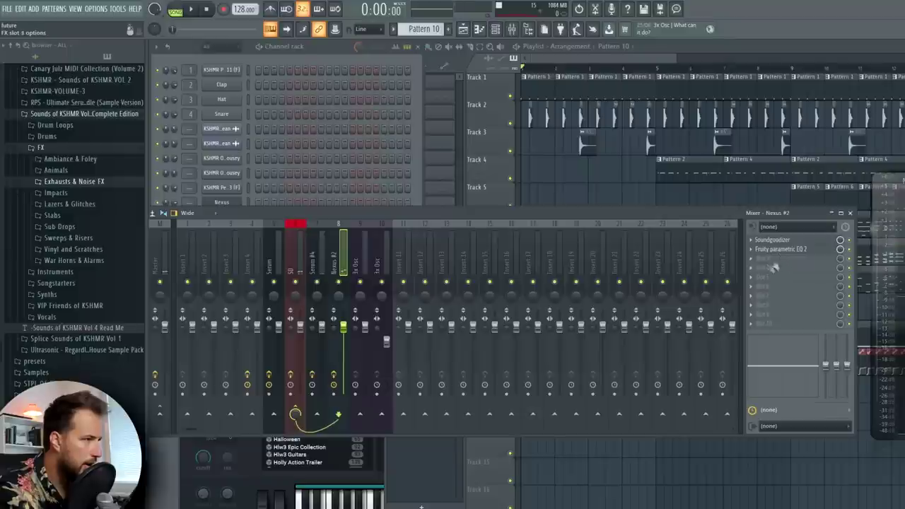
pyautogui.click(780, 263)
pyautogui.click(630, 45)
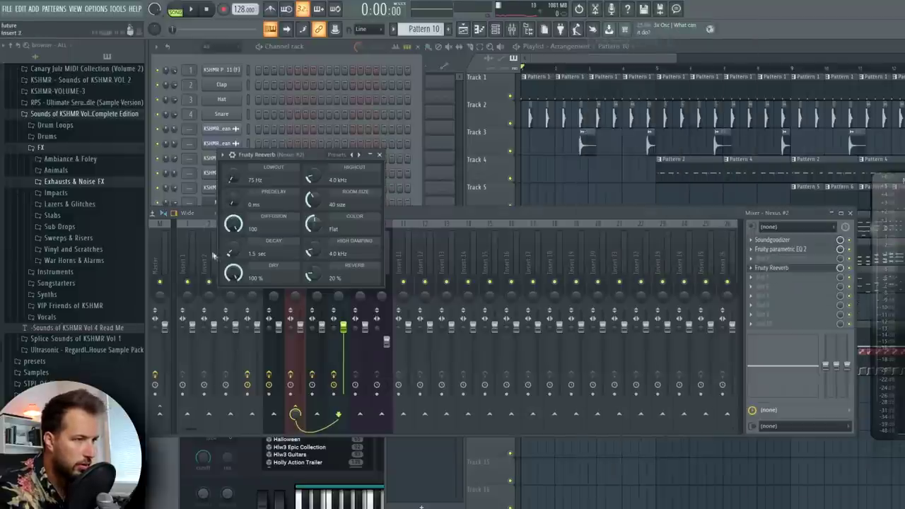
pyautogui.press('space')
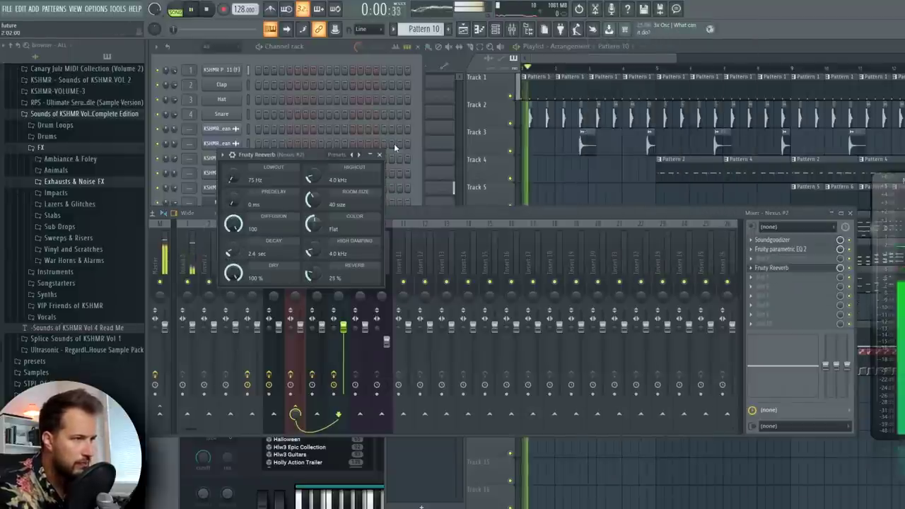
pyautogui.click(379, 155)
pyautogui.press('space')
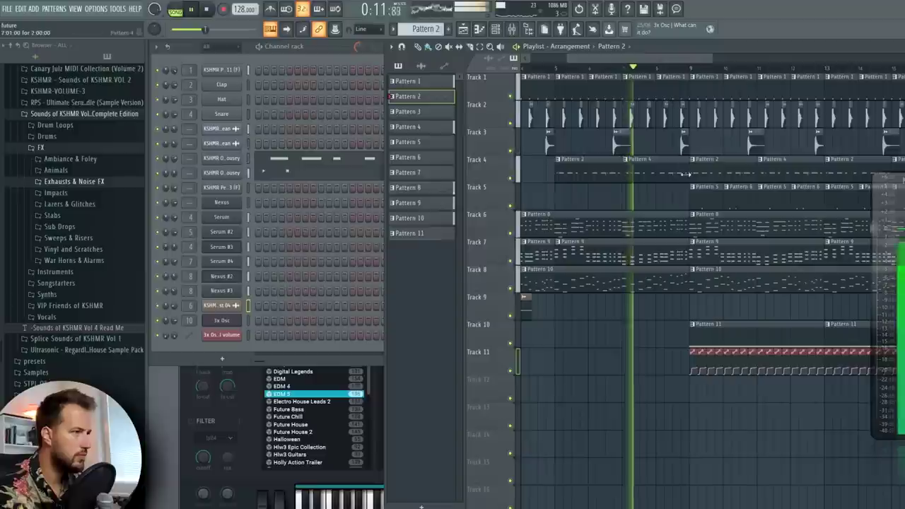
# Step: Delete the Pattern 1 clip in bar 8 of Track 1 and play the transition into bar 9
pyautogui.scroll(1, 649, 69)
pyautogui.press('space')
pyautogui.rightClick(681, 85)
pyautogui.press('space')
pyautogui.press('space')
# Step: Trim the clips on Tracks 4, 6 and 7 to end at the start of bar 8, and replay the break
pyautogui.press('space')
pyautogui.moveTo(687, 259); pyautogui.dragTo(665, 258)
pyautogui.press('space')
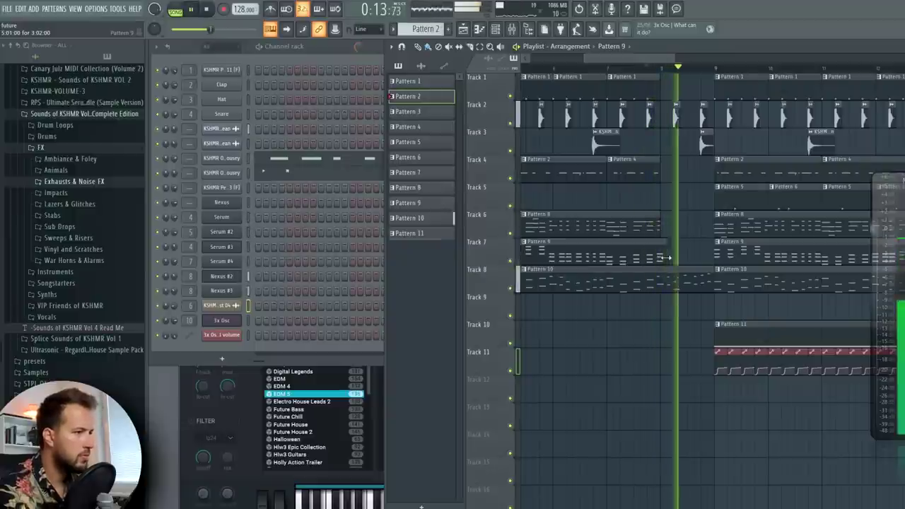
pyautogui.press('space')
pyautogui.click(606, 70)
pyautogui.scroll(-2, 606, 69)
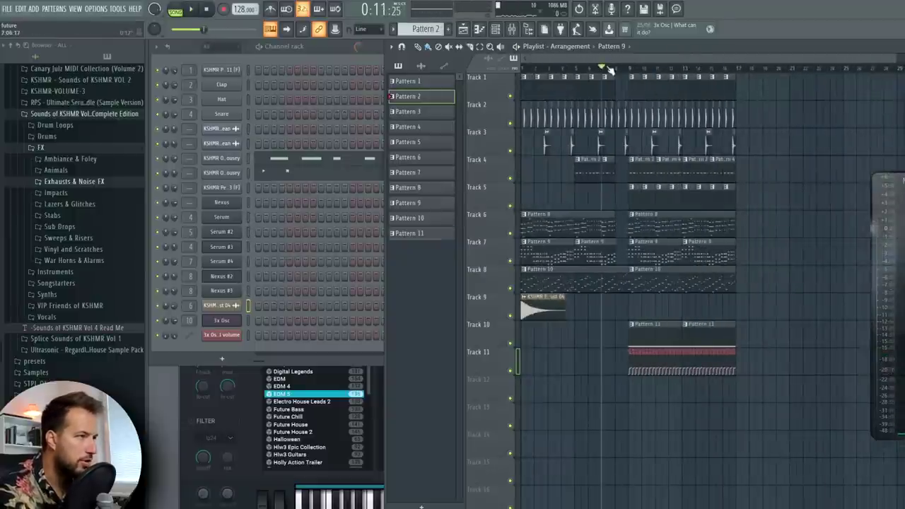
pyautogui.scroll(2, 612, 74)
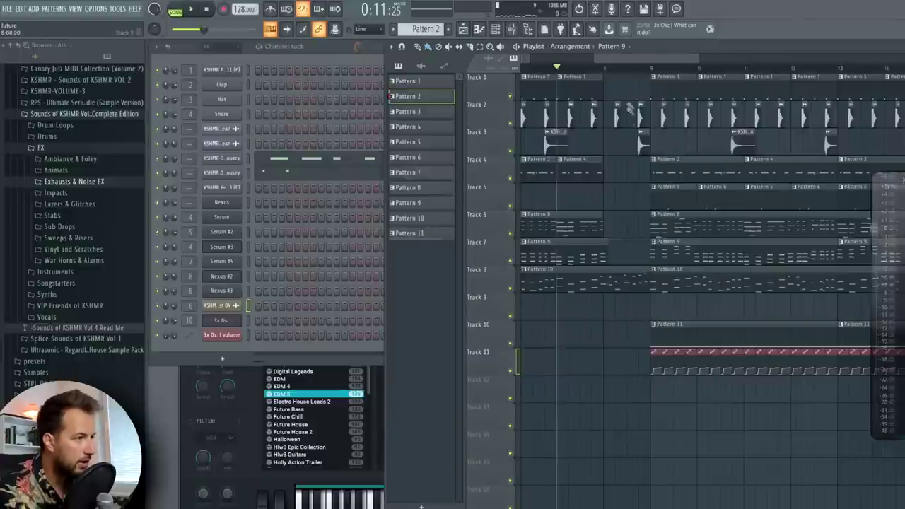
# Step: Stop playback and make the first Pattern 10 clip on Track 8, starting at bar 1, unique
pyautogui.press('space')
pyautogui.moveTo(627, 59); pyautogui.dragTo(624, 63)
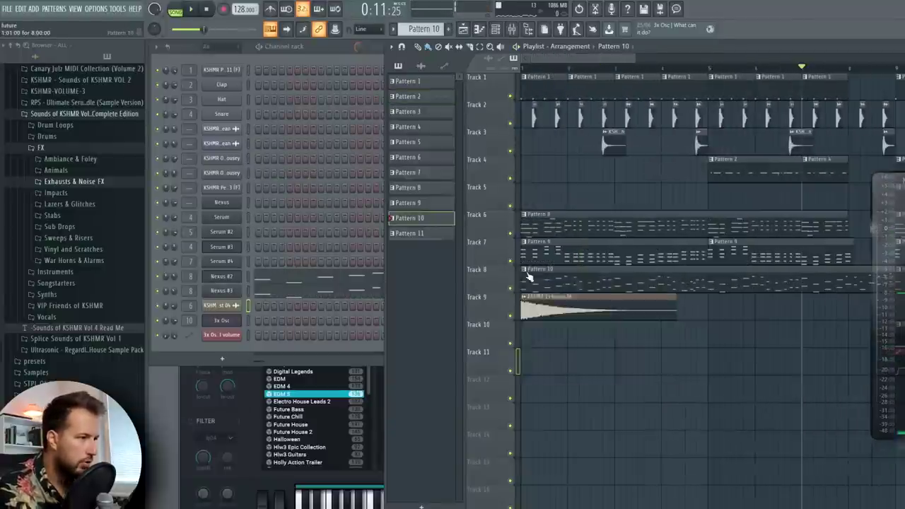
pyautogui.click(526, 272)
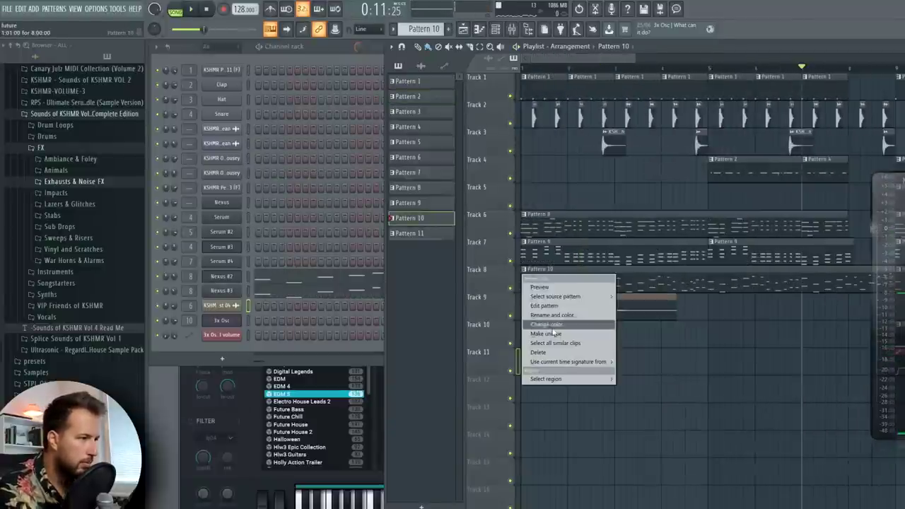
pyautogui.click(557, 334)
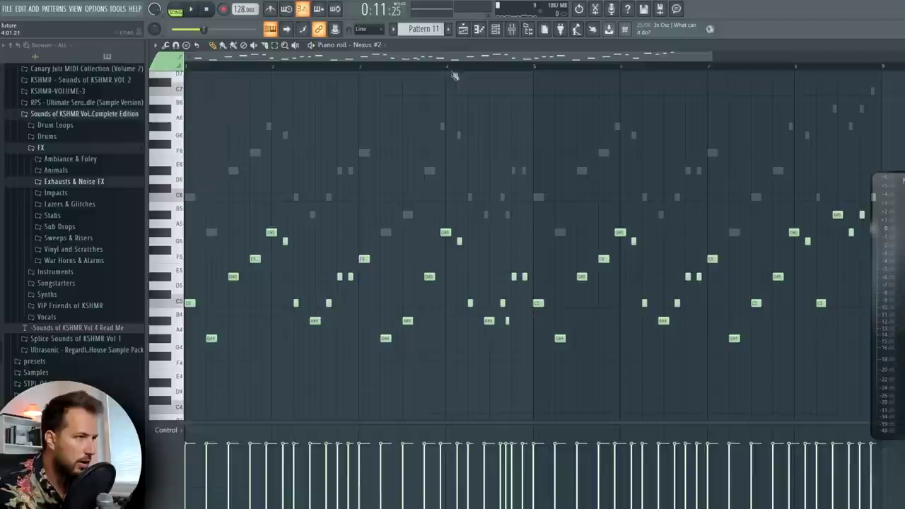
# Step: Remove the last four Nexus #2 notes at the end of bar 8 in Pattern 11 and play the ending
pyautogui.moveTo(450, 59); pyautogui.dragTo(621, 86)
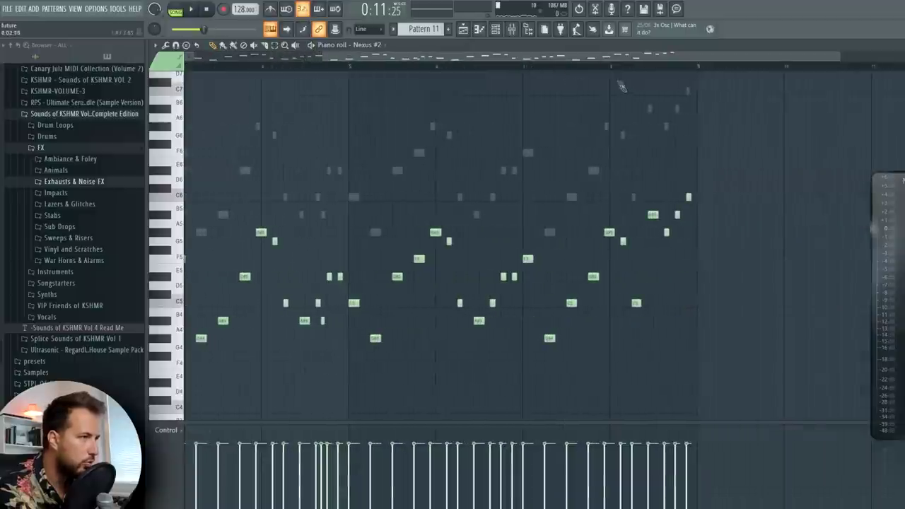
pyautogui.rightClick(689, 198)
pyautogui.rightClick(677, 215)
pyautogui.rightClick(667, 233)
pyautogui.rightClick(652, 215)
pyautogui.press('space')
pyautogui.click(598, 66)
pyautogui.press('space')
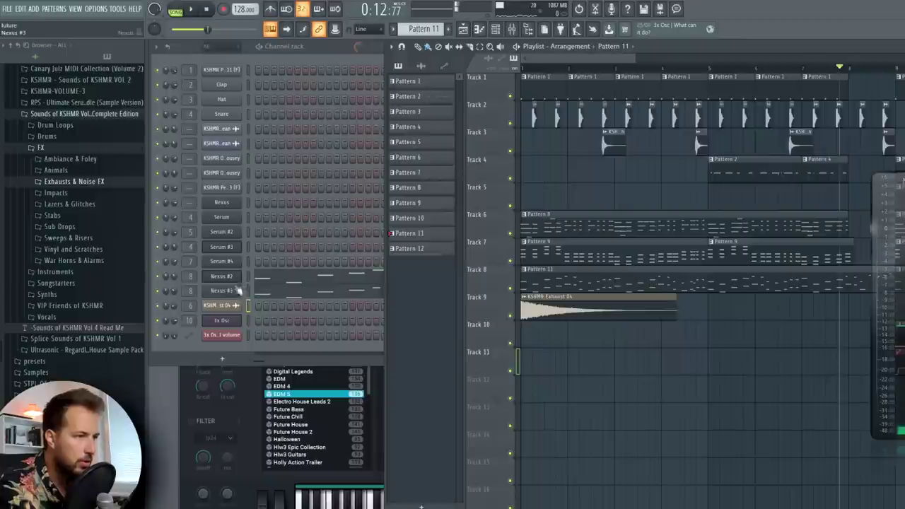
# Step: Clone the Nexus #3 channel, paste the four ending notes into the clone at the end of bar 8, and play them
pyautogui.rightClick(232, 291)
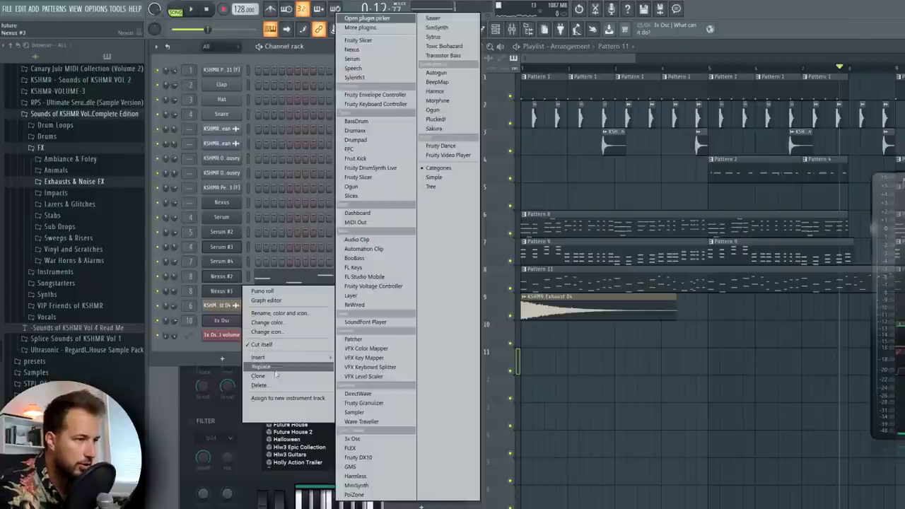
pyautogui.click(266, 376)
pyautogui.click(322, 49)
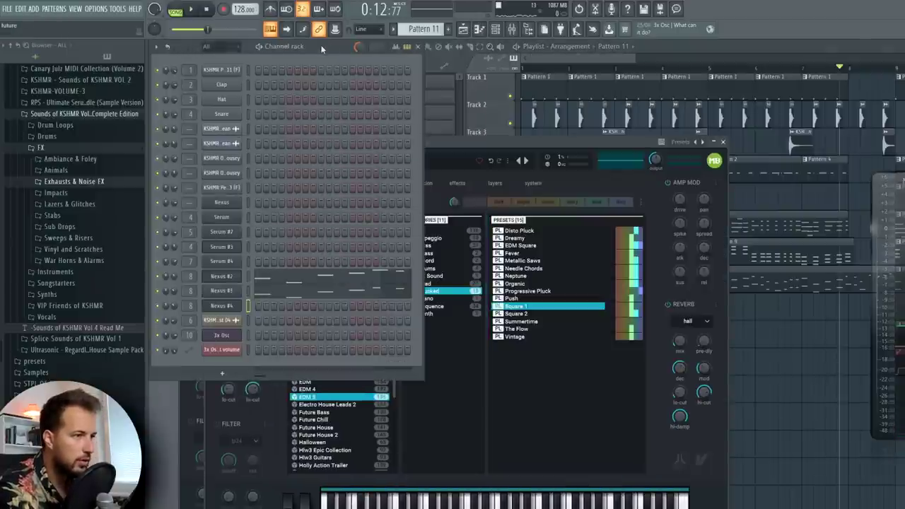
pyautogui.click(248, 306)
pyautogui.hotkey('ctrl', 'v')
pyautogui.click(289, 307)
pyautogui.click(836, 67)
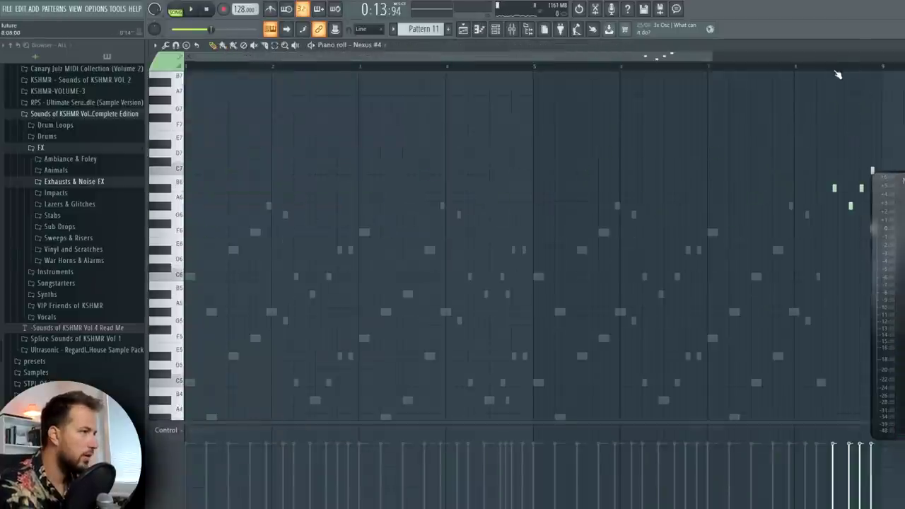
pyautogui.press('space')
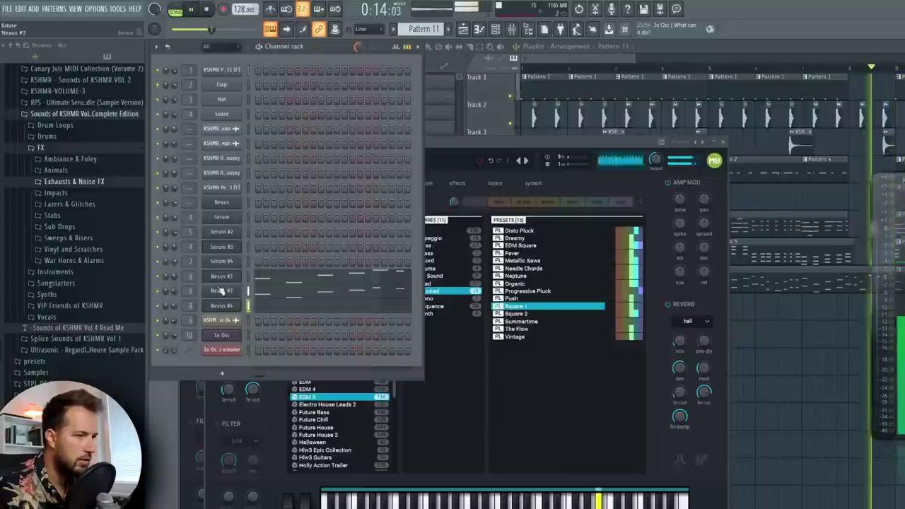
# Step: Load the Summertime pluck preset in Nexus #4 and play the transition from bar 7 into bar 9
pyautogui.press('space')
pyautogui.click(225, 310)
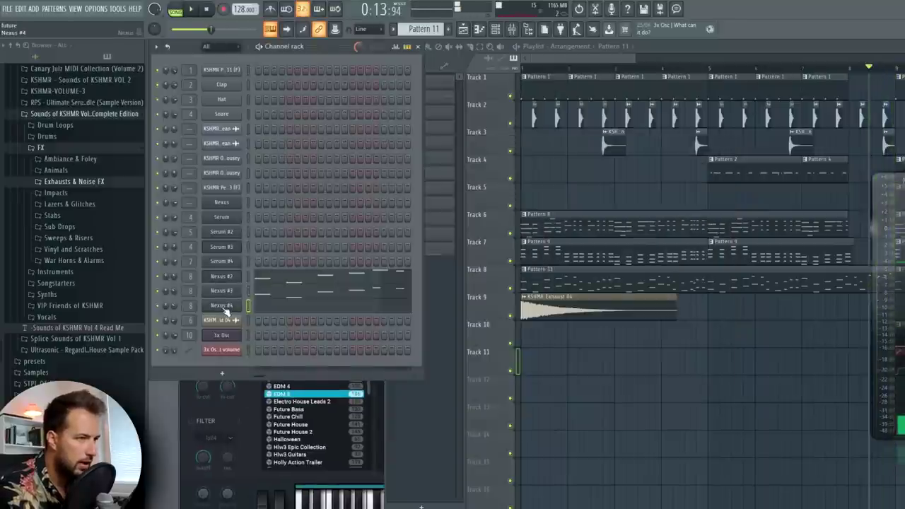
pyautogui.click(223, 307)
pyautogui.click(527, 322)
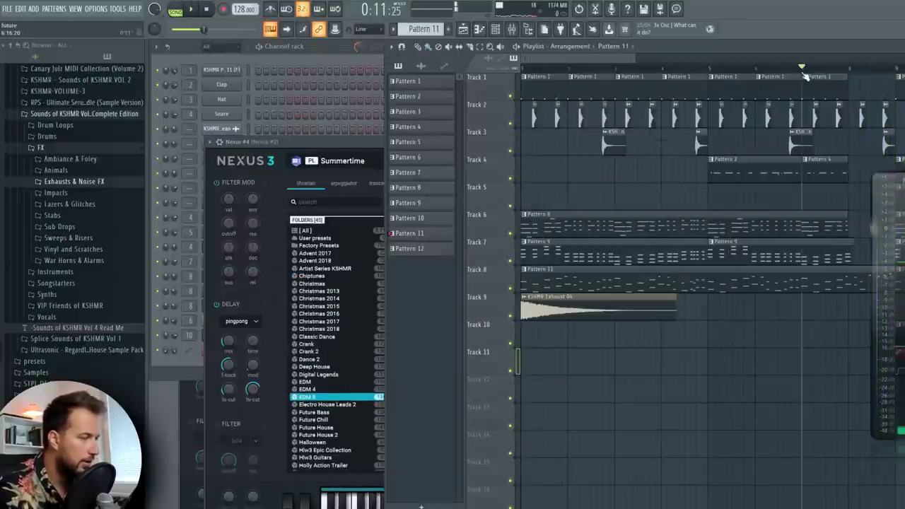
pyautogui.press('F5')
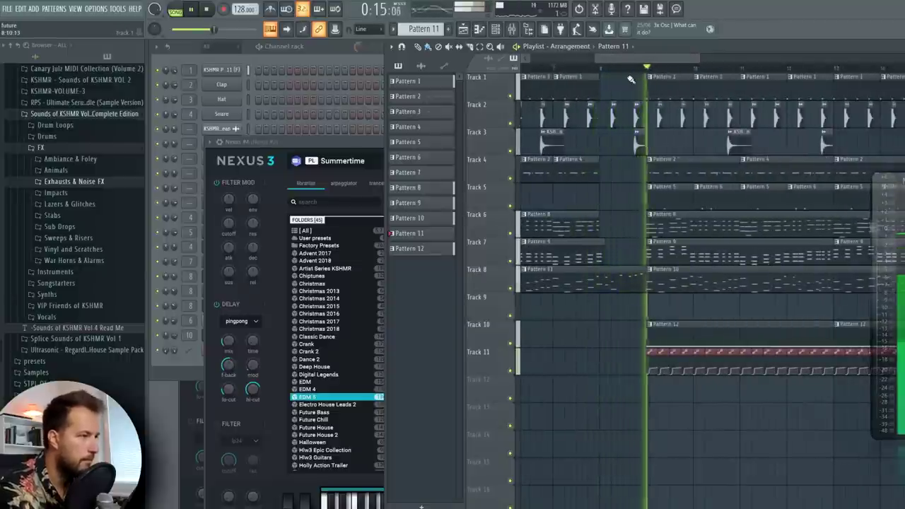
pyautogui.press('space')
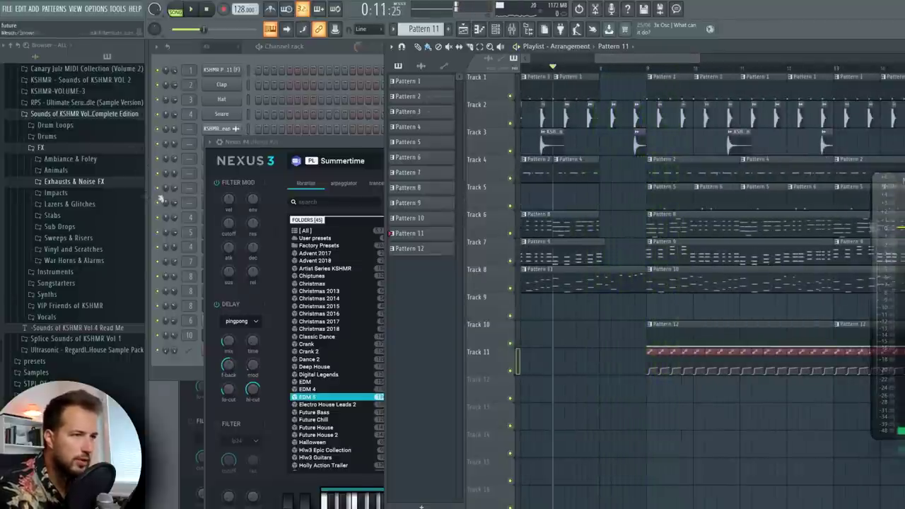
pyautogui.click(350, 144)
pyautogui.click(726, 142)
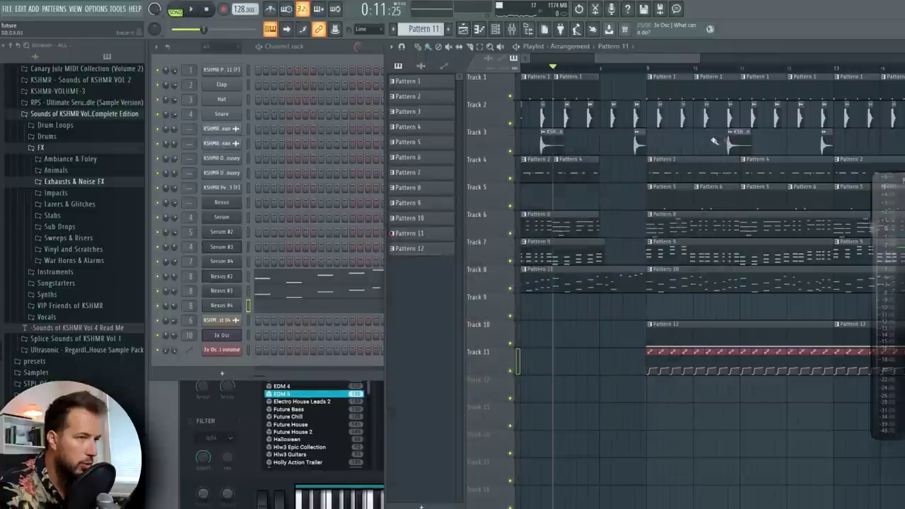
# Step: Browse the KSHMR Drums crash cymbals and place KSHMR Crash 02 on Track 11 at bar 1
pyautogui.click(73, 147)
pyautogui.click(71, 136)
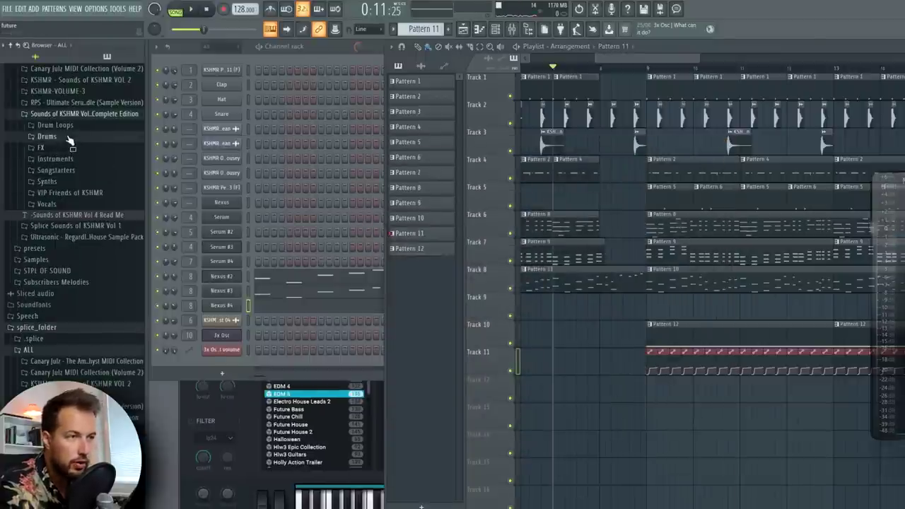
pyautogui.click(80, 183)
pyautogui.click(83, 193)
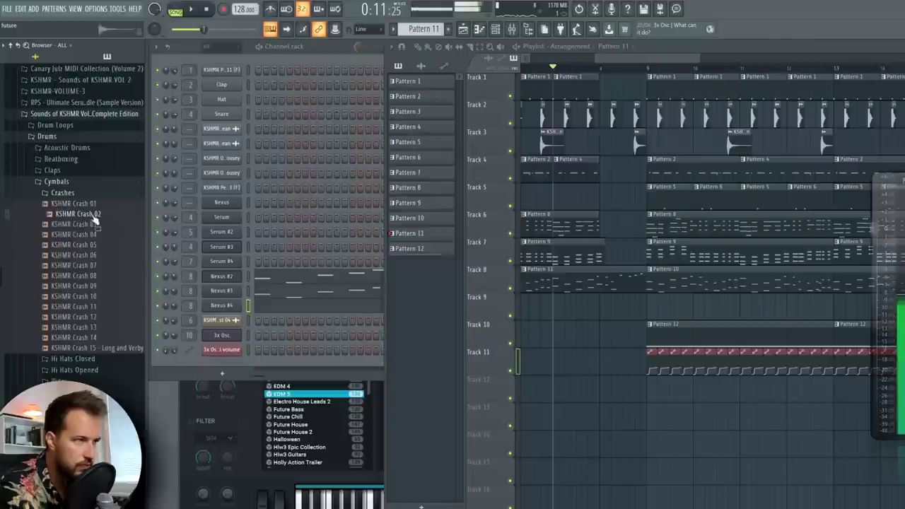
pyautogui.moveTo(630, 57); pyautogui.dragTo(548, 63)
pyautogui.moveTo(104, 203); pyautogui.dragTo(598, 364)
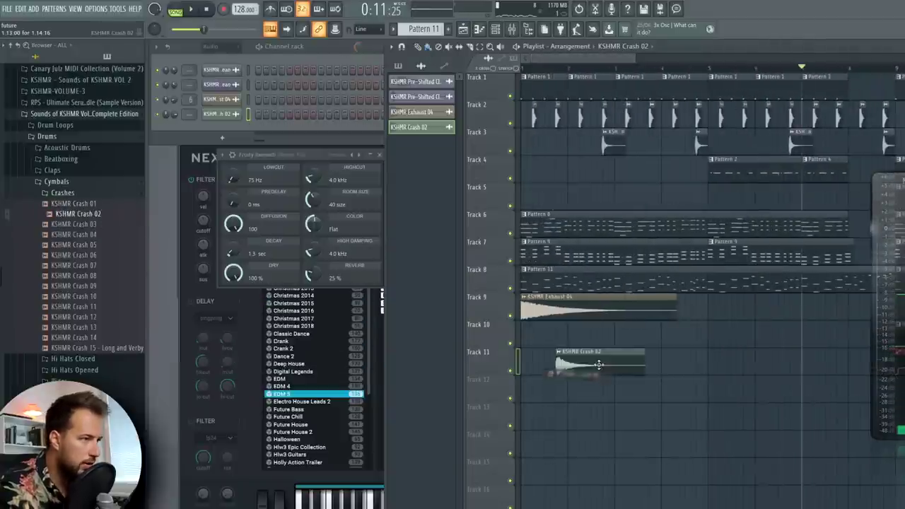
# Step: Place another KSHMR Crash 02 on Track 12 at bar 9 and move the bar 1 crash to Track 12
pyautogui.scroll(-3, 633, 69)
pyautogui.click(710, 393)
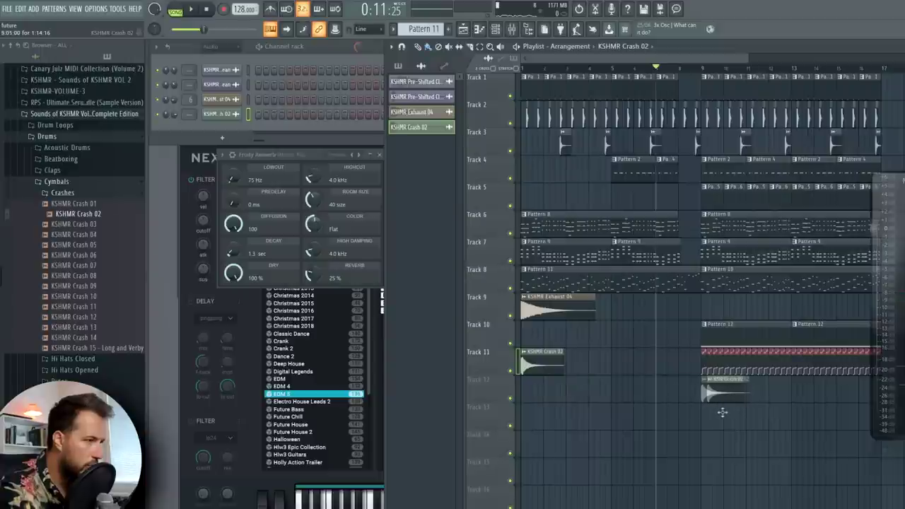
pyautogui.moveTo(552, 362); pyautogui.dragTo(546, 384)
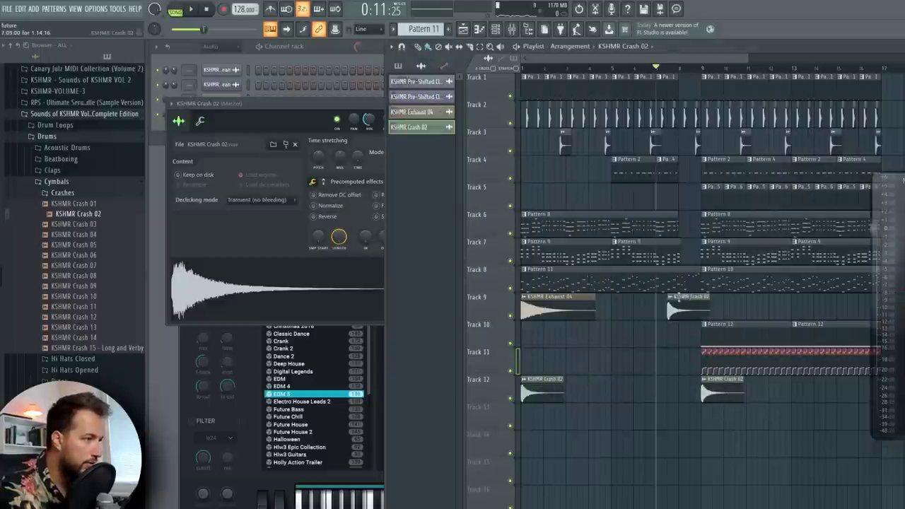
# Step: Make the KSHMR Crash 02 clip on Track 9 before bar 9 unique and reverse its sample
pyautogui.click(673, 297)
pyautogui.click(689, 371)
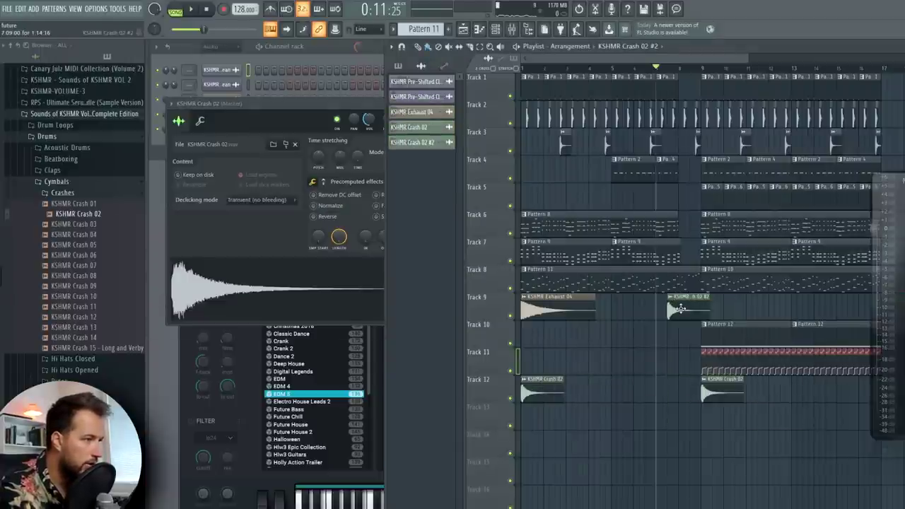
pyautogui.doubleClick(675, 306)
pyautogui.click(343, 230)
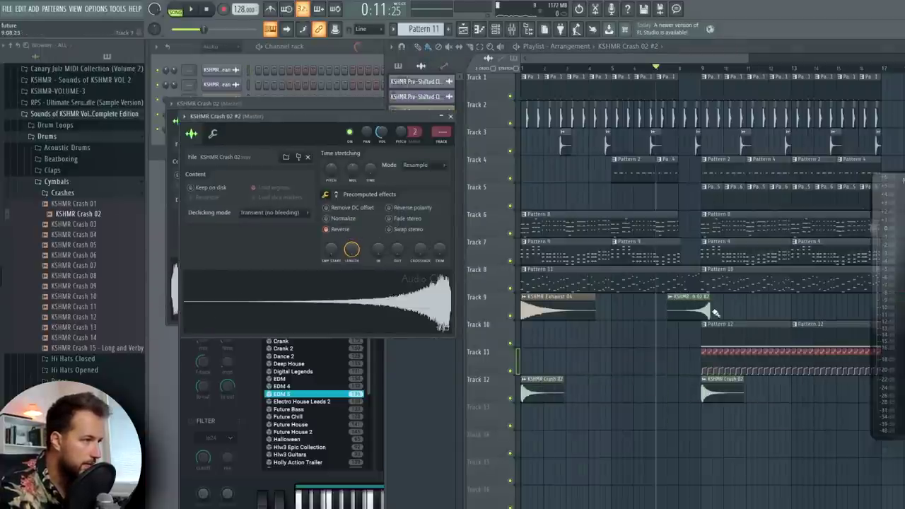
# Step: Align the reversed crash on Track 9 to end at the start of bar 9 and play the transition
pyautogui.scroll(3, 716, 313)
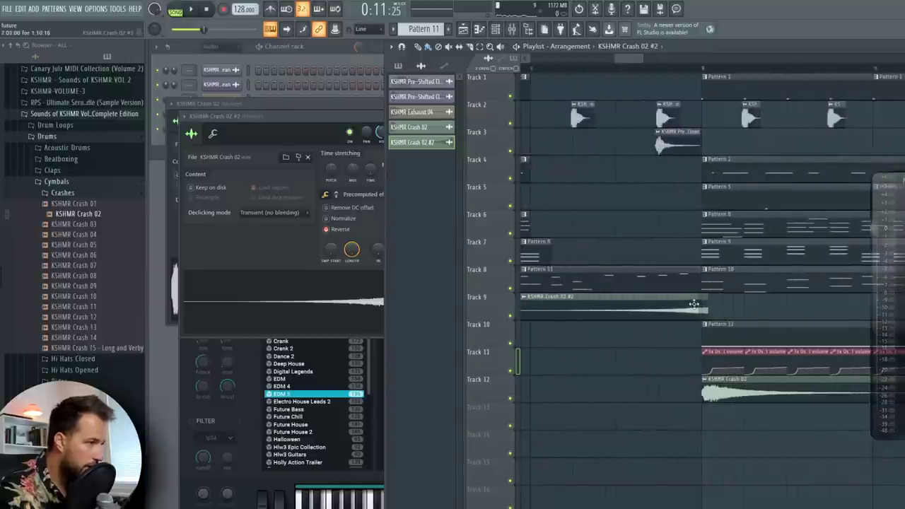
pyautogui.scroll(-3, 535, 72)
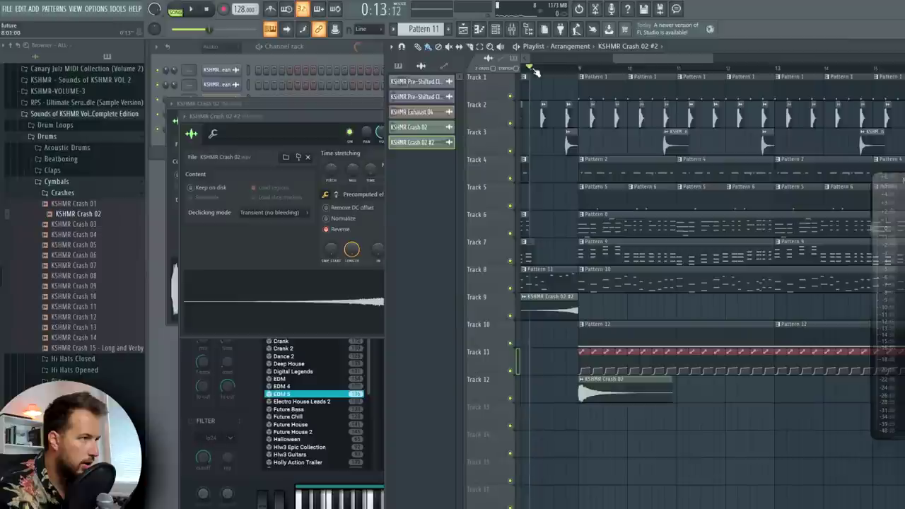
pyautogui.hscroll(-2, 627, 56)
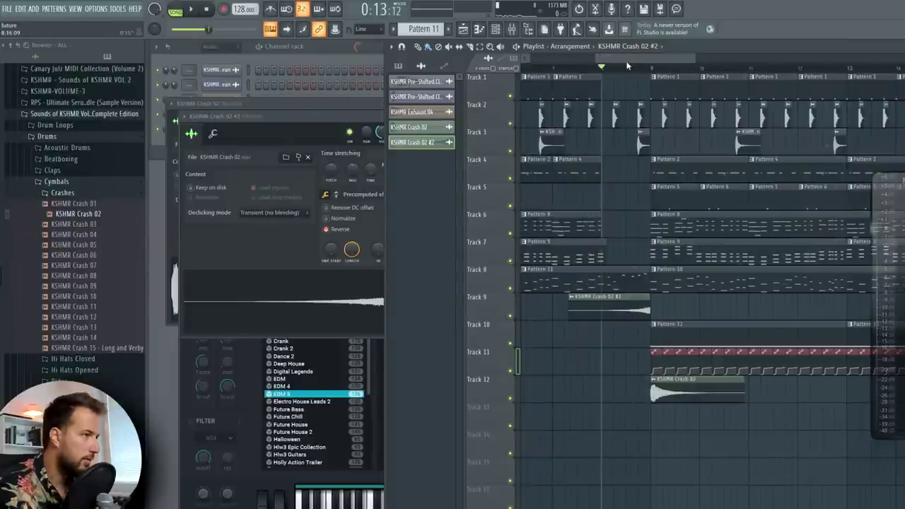
pyautogui.press('space')
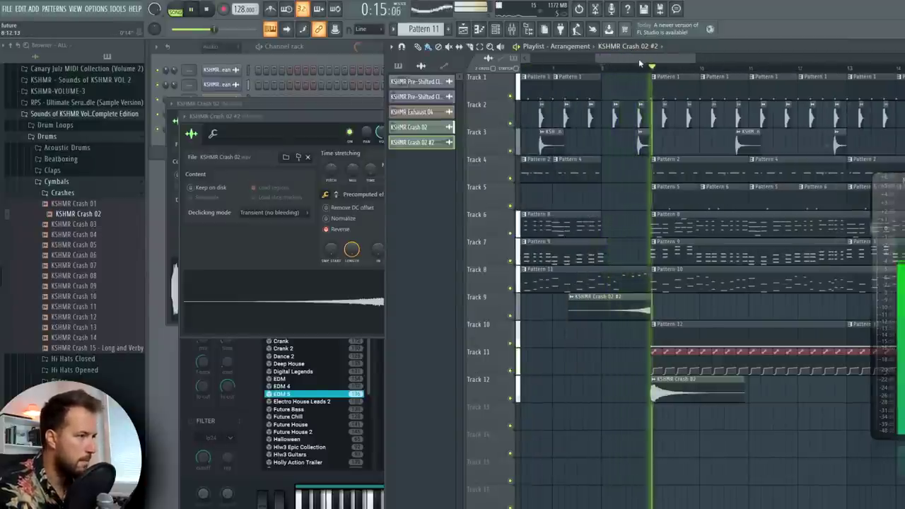
pyautogui.moveTo(641, 60); pyautogui.dragTo(647, 63)
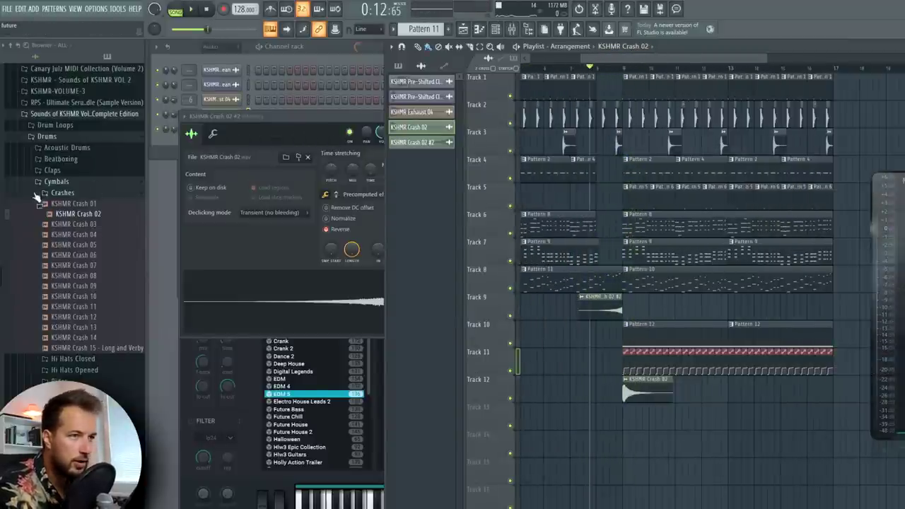
# Step: Add KSHMR Short Fill 49 - 128BPM to Track 13 across bar 8 and set its channel volume to about 48%
pyautogui.click(56, 195)
pyautogui.click(58, 181)
pyautogui.click(51, 215)
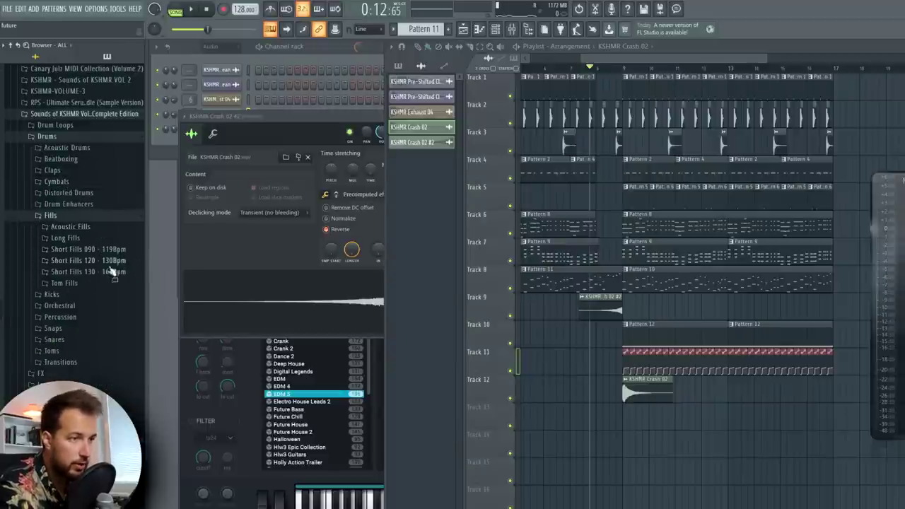
pyautogui.click(112, 272)
pyautogui.moveTo(92, 389); pyautogui.dragTo(601, 419)
pyautogui.press('space')
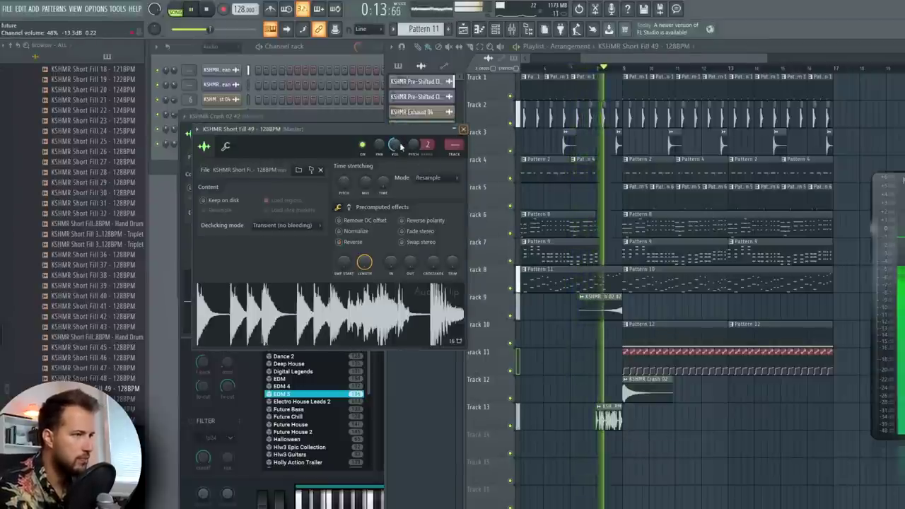
pyautogui.click(464, 131)
pyautogui.press('space')
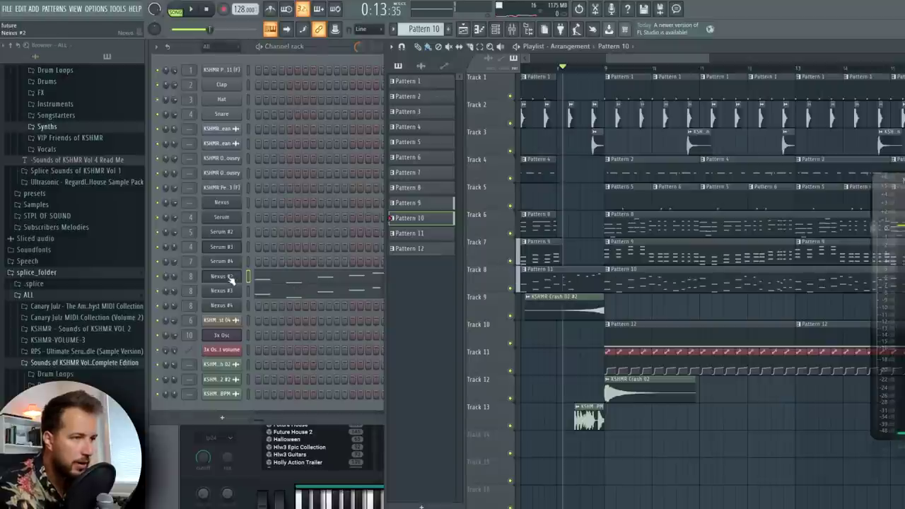
# Step: Clone the Nexus #2 channel and create a new empty pattern, Pattern 13
pyautogui.rightClick(228, 278)
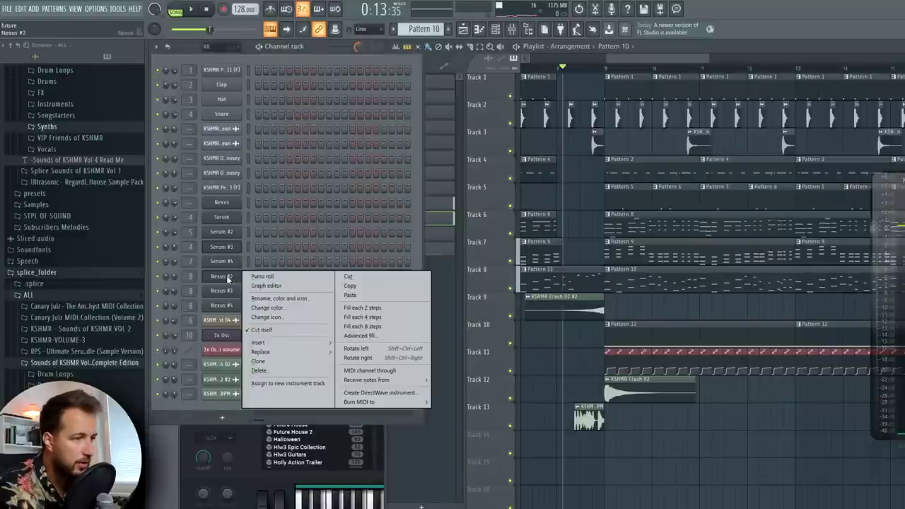
pyautogui.click(267, 363)
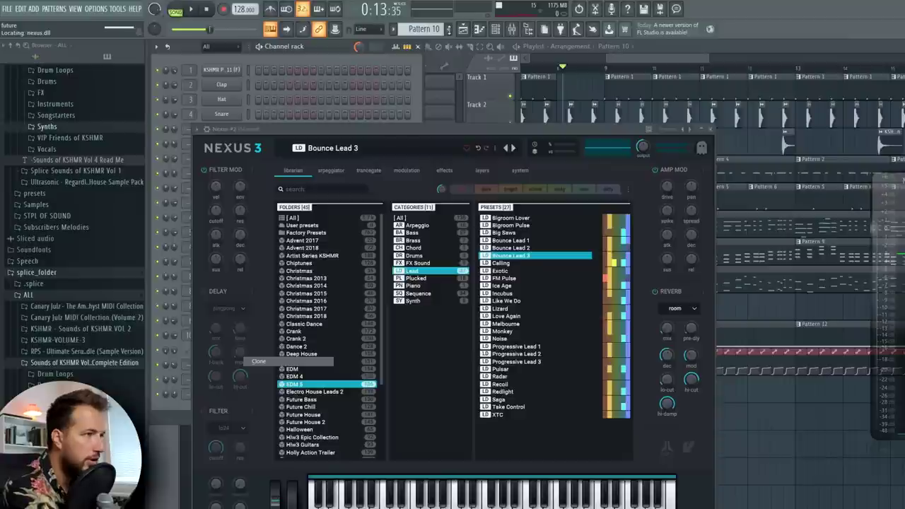
pyautogui.click(448, 30)
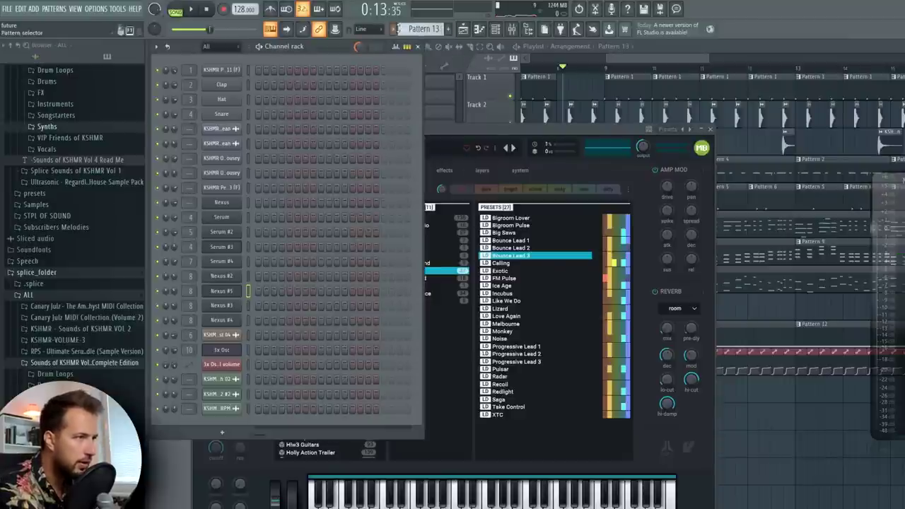
pyautogui.scroll(-2, 400, 29)
pyautogui.click(448, 29)
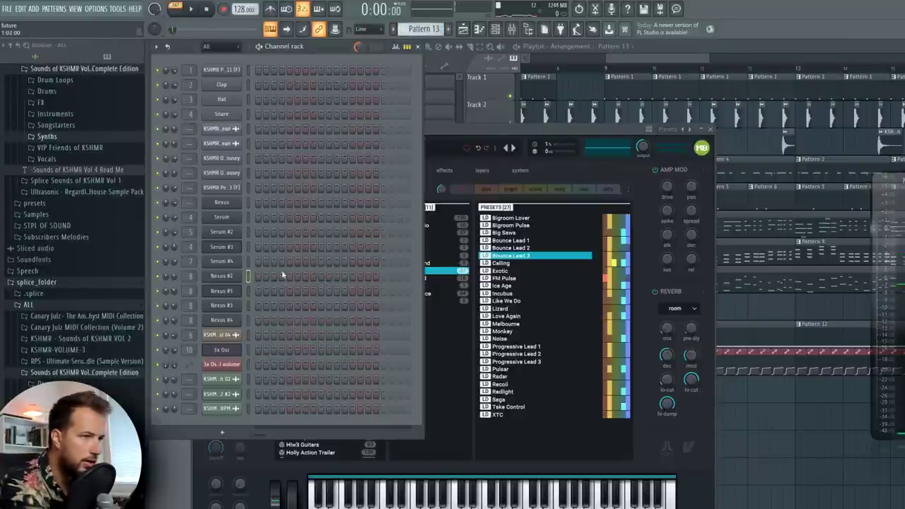
# Step: Load the Dharma 1 lead preset from the Artist Series KSHMR folder in Nexus #5
pyautogui.click(737, 47)
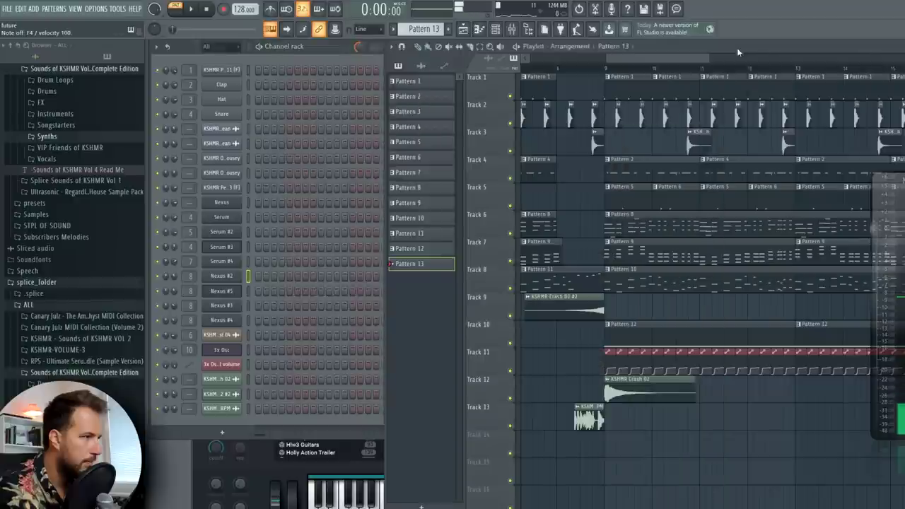
pyautogui.click(233, 292)
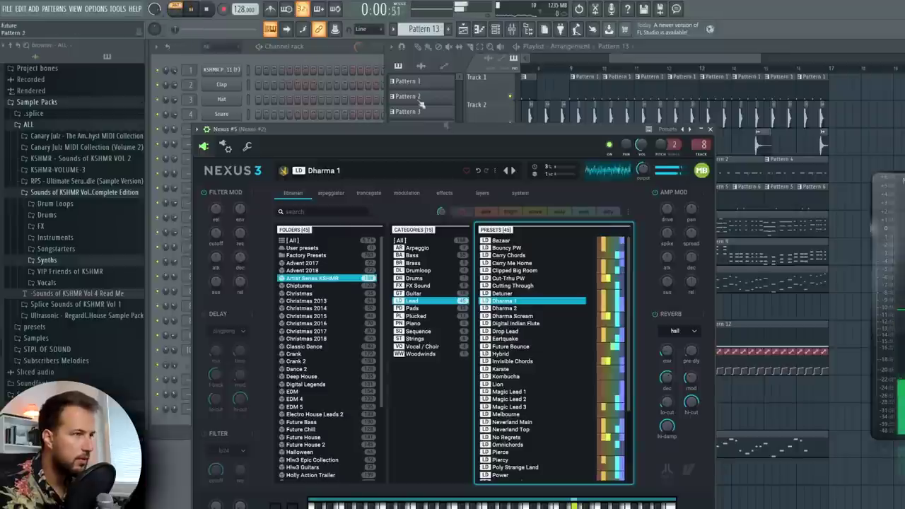
# Step: Switch to song playback and play the arrangement from the short fill just before bar 9
pyautogui.click(317, 47)
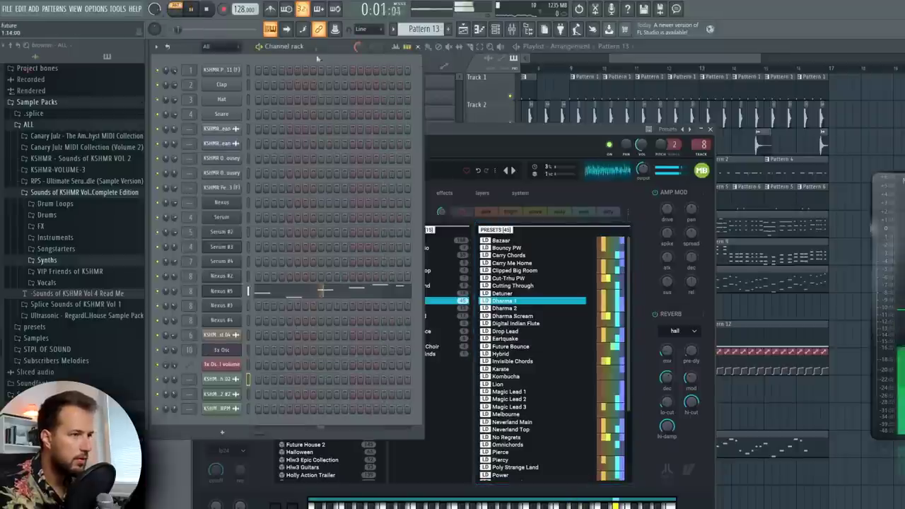
pyautogui.press('l')
pyautogui.click(555, 69)
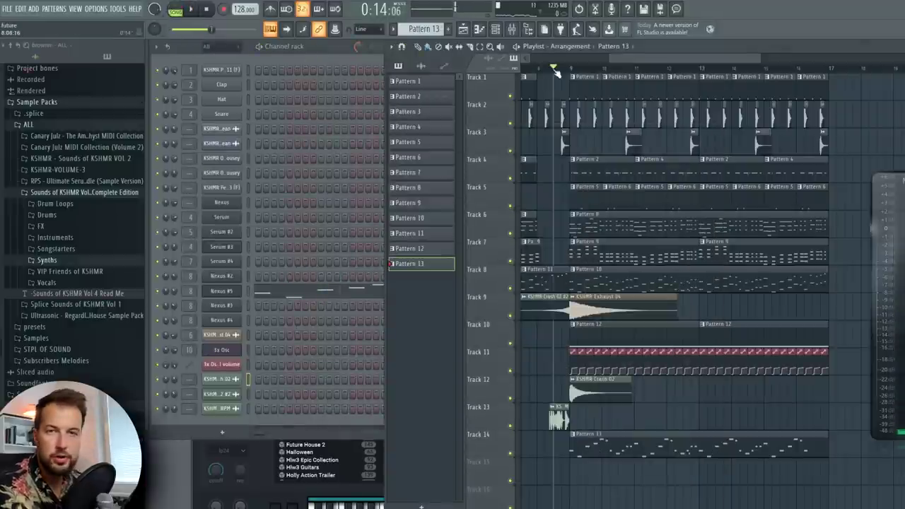
pyautogui.click(192, 11)
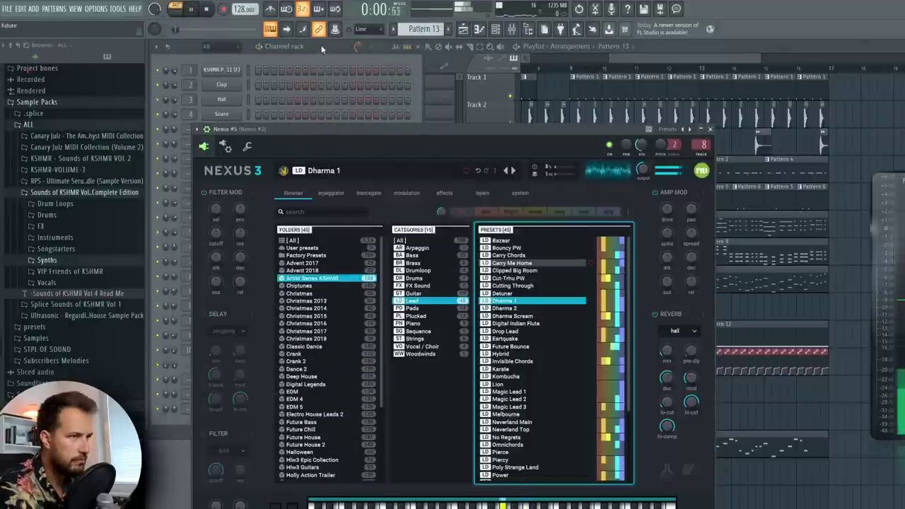
pyautogui.click(322, 49)
pyautogui.press('l')
pyautogui.click(554, 69)
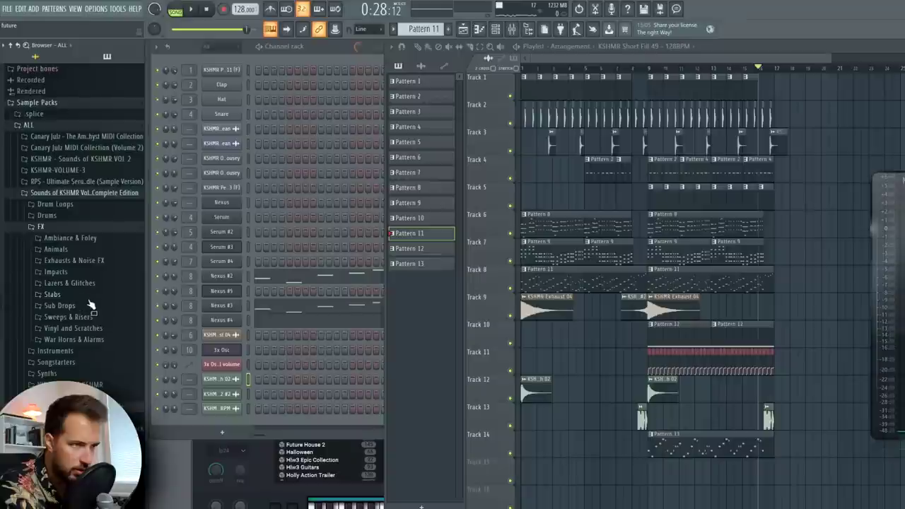
# Step: Add KSHMR Sub Drop 09 (F) to Track 7 at bar 17 and place a KSHMR Exhaust 04 clip at bar 17 on Track 9
pyautogui.click(89, 305)
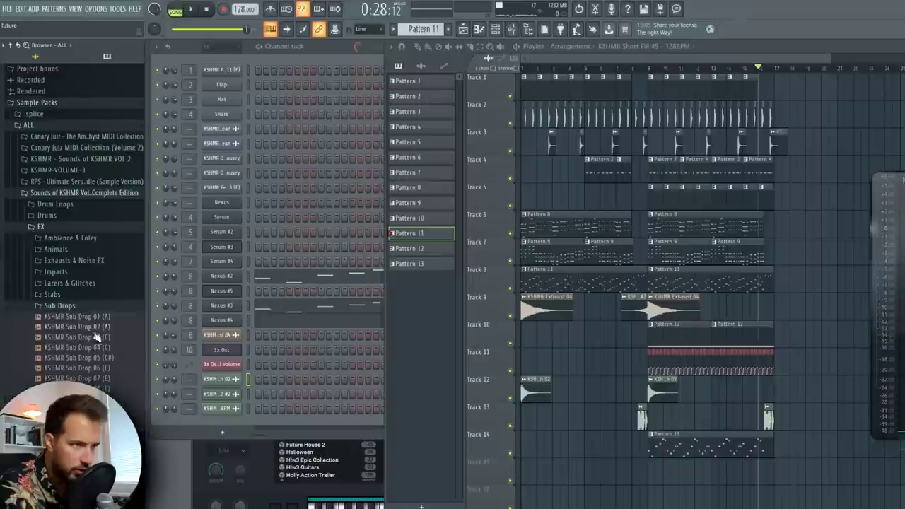
pyautogui.moveTo(124, 403); pyautogui.dragTo(777, 254)
pyautogui.moveTo(803, 305); pyautogui.dragTo(802, 306)
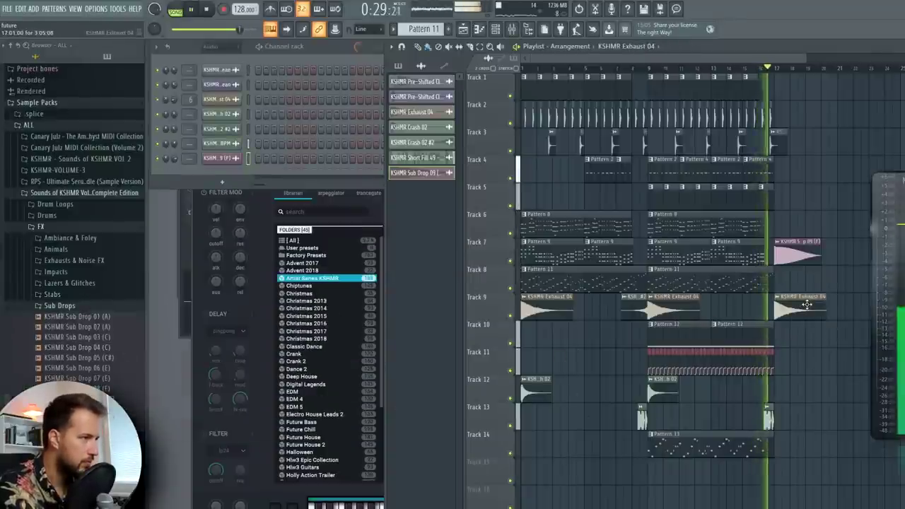
pyautogui.click(641, 329)
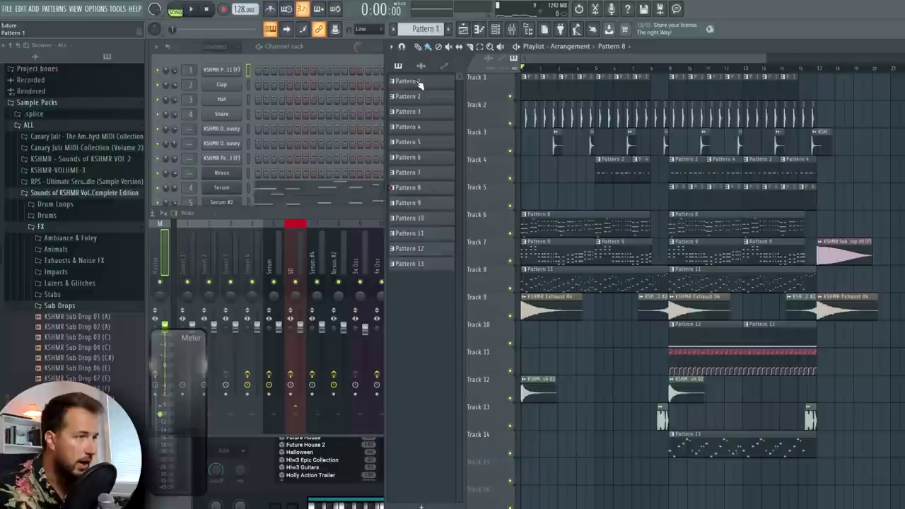
# Step: Select Patterns 1 to 13 and choose a light blue to slate blue colour gradient for them
pyautogui.click(417, 82)
pyautogui.keyDown('shift'); pyautogui.click(424, 263); pyautogui.keyUp('shift')
pyautogui.rightClick(424, 263)
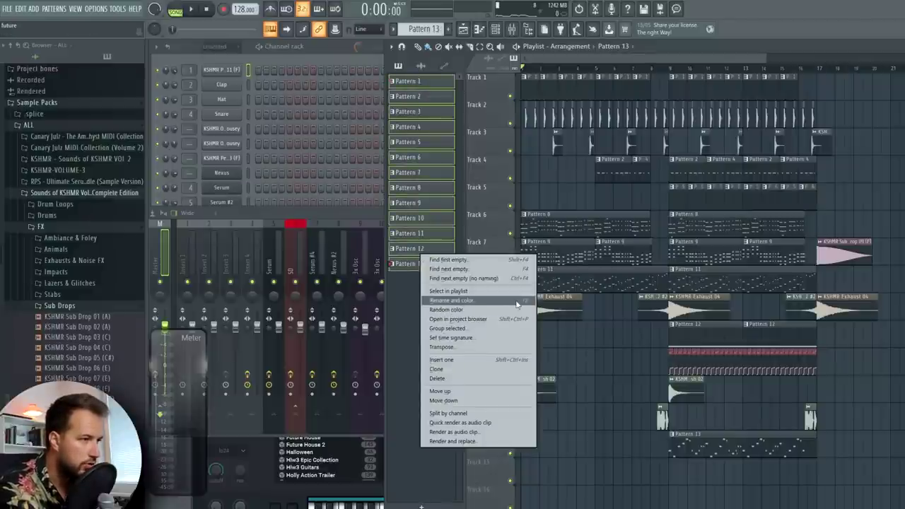
pyautogui.click(479, 304)
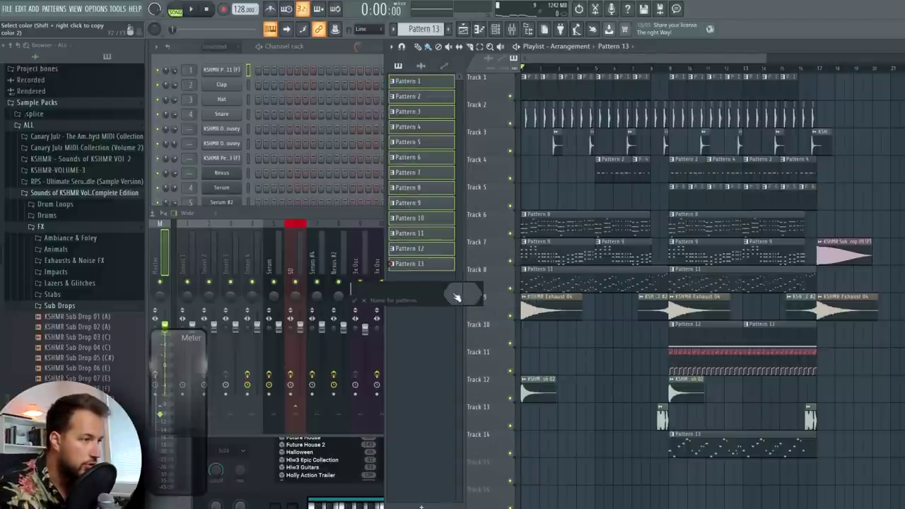
pyautogui.click(587, 349)
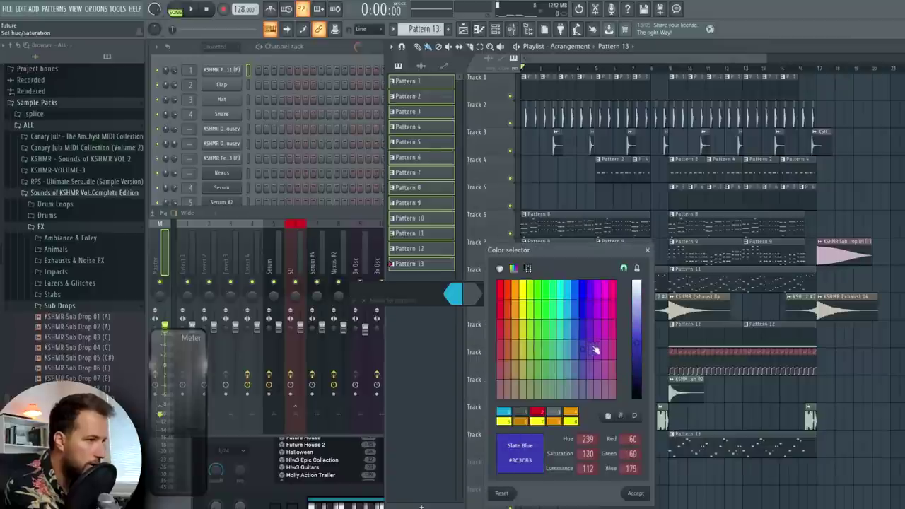
pyautogui.click(640, 343)
pyautogui.press('Return')
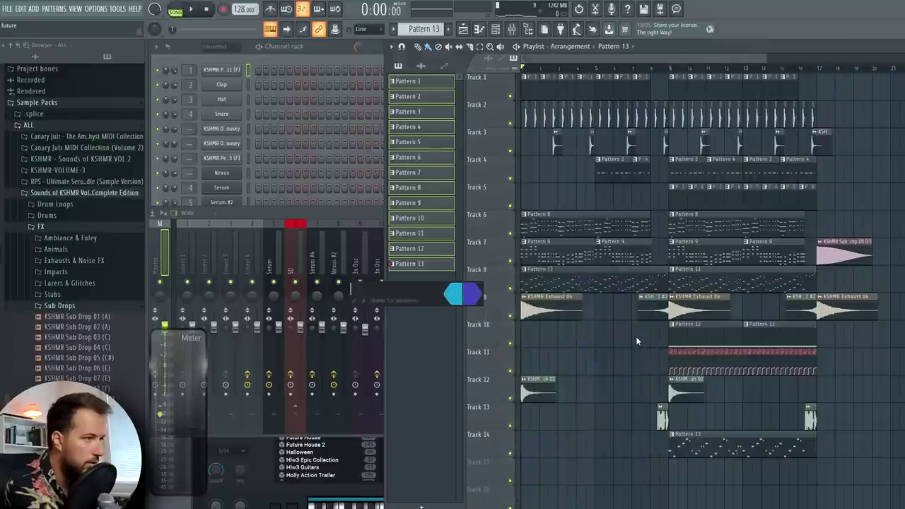